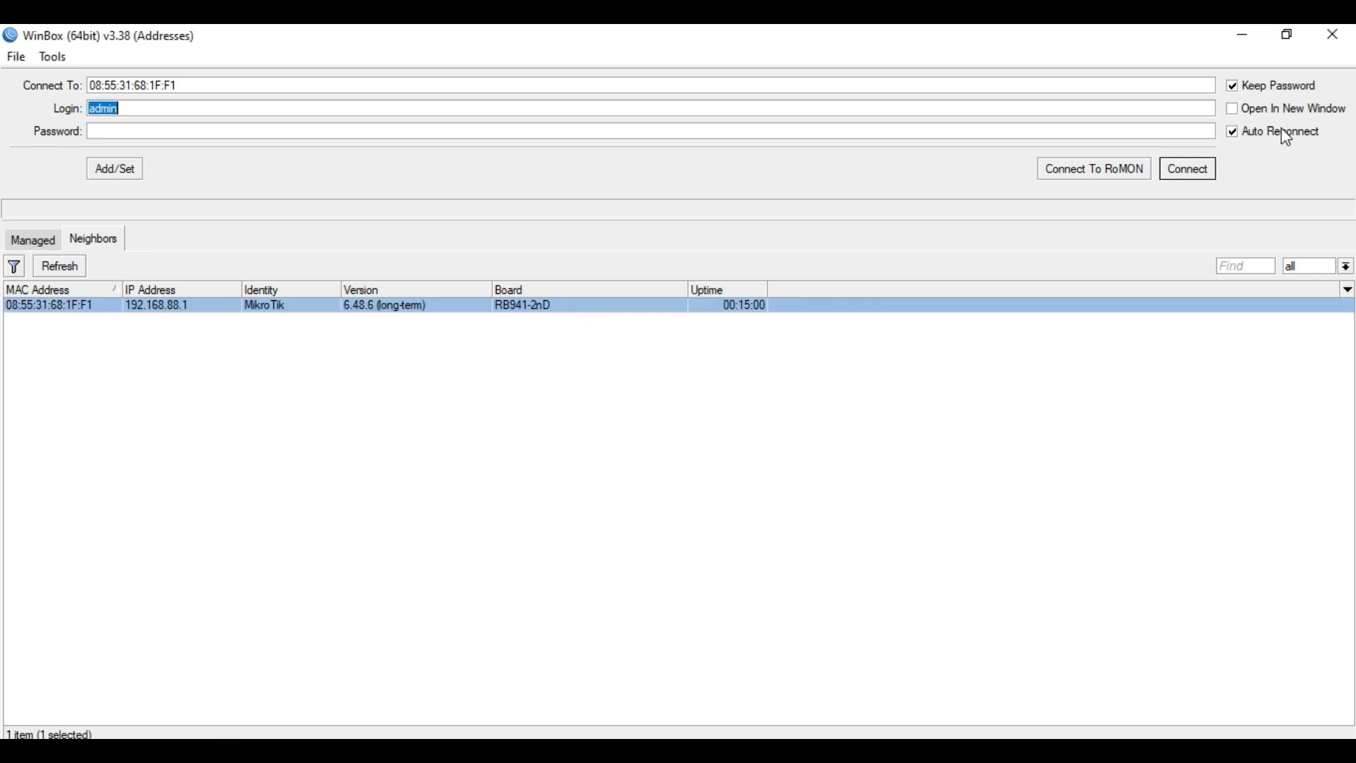
- Select the MikroTik router in Neighbors so its MAC fills Connect To, with admin as login
click(1194, 170)
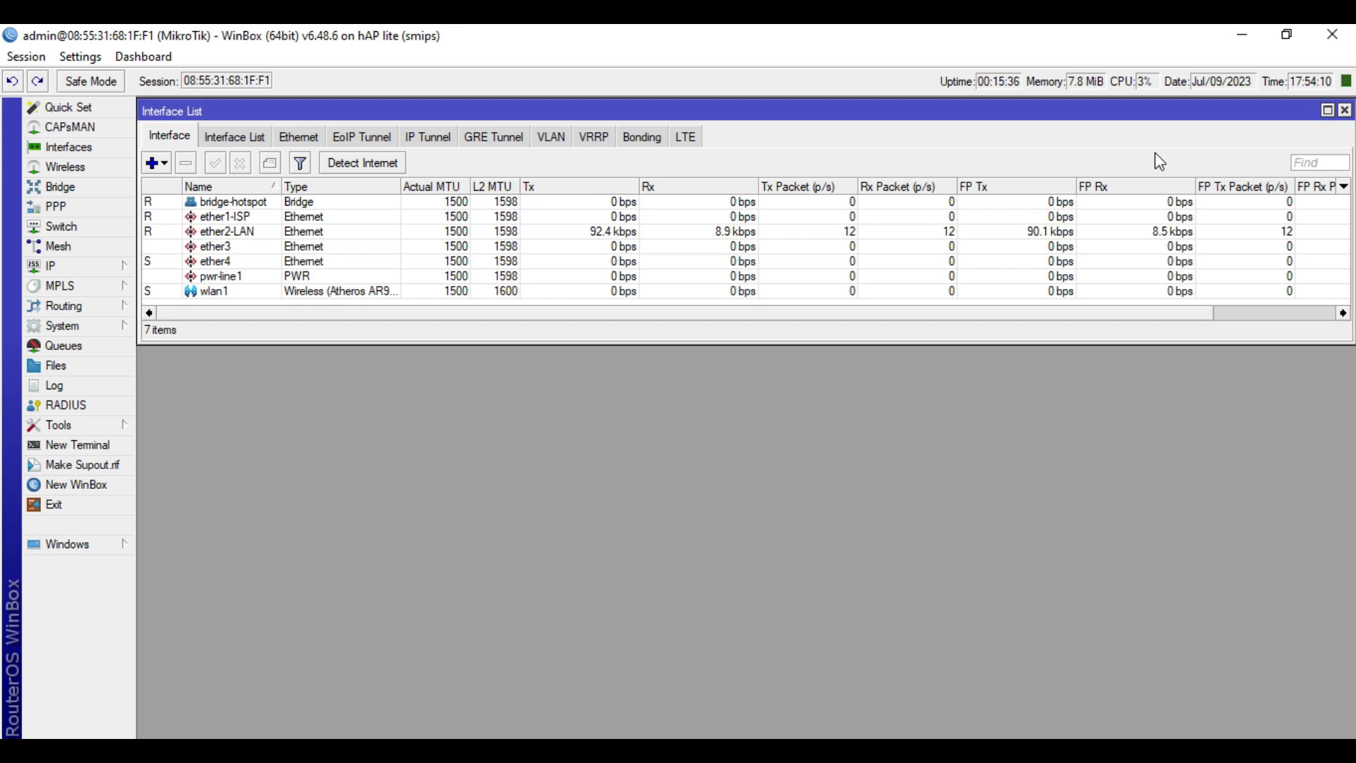
- Open the IP menu in the connected hAP lite router session
click(126, 269)
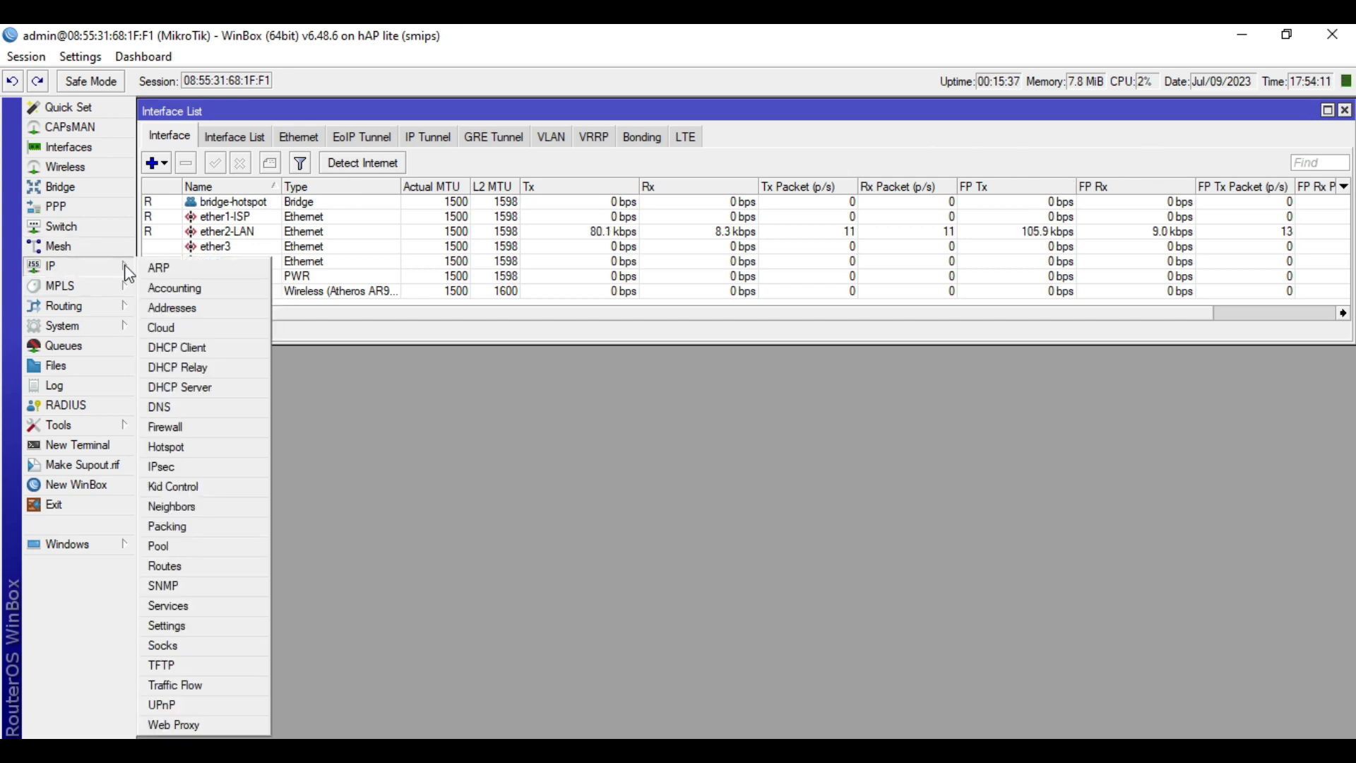
- Start a new hotspot user profile named 5MB-Custom
click(209, 447)
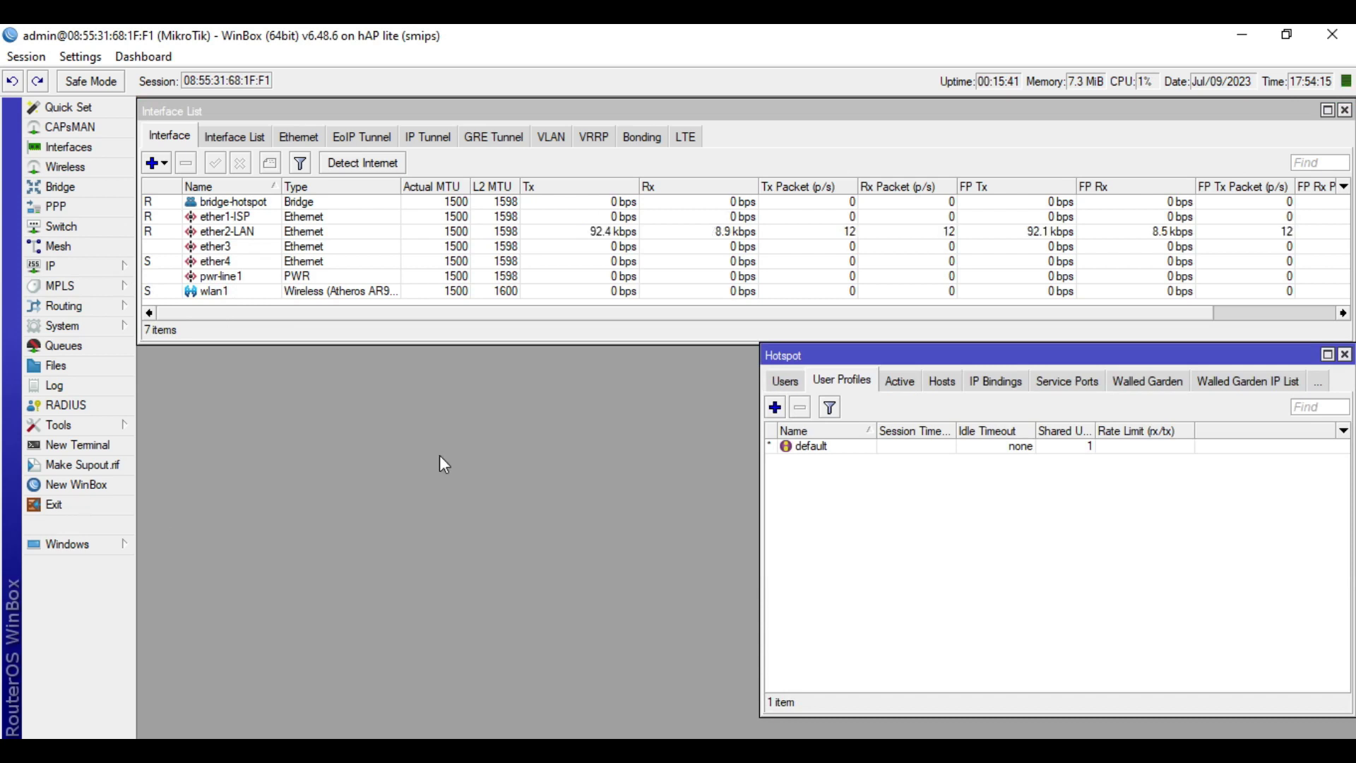
click(777, 410)
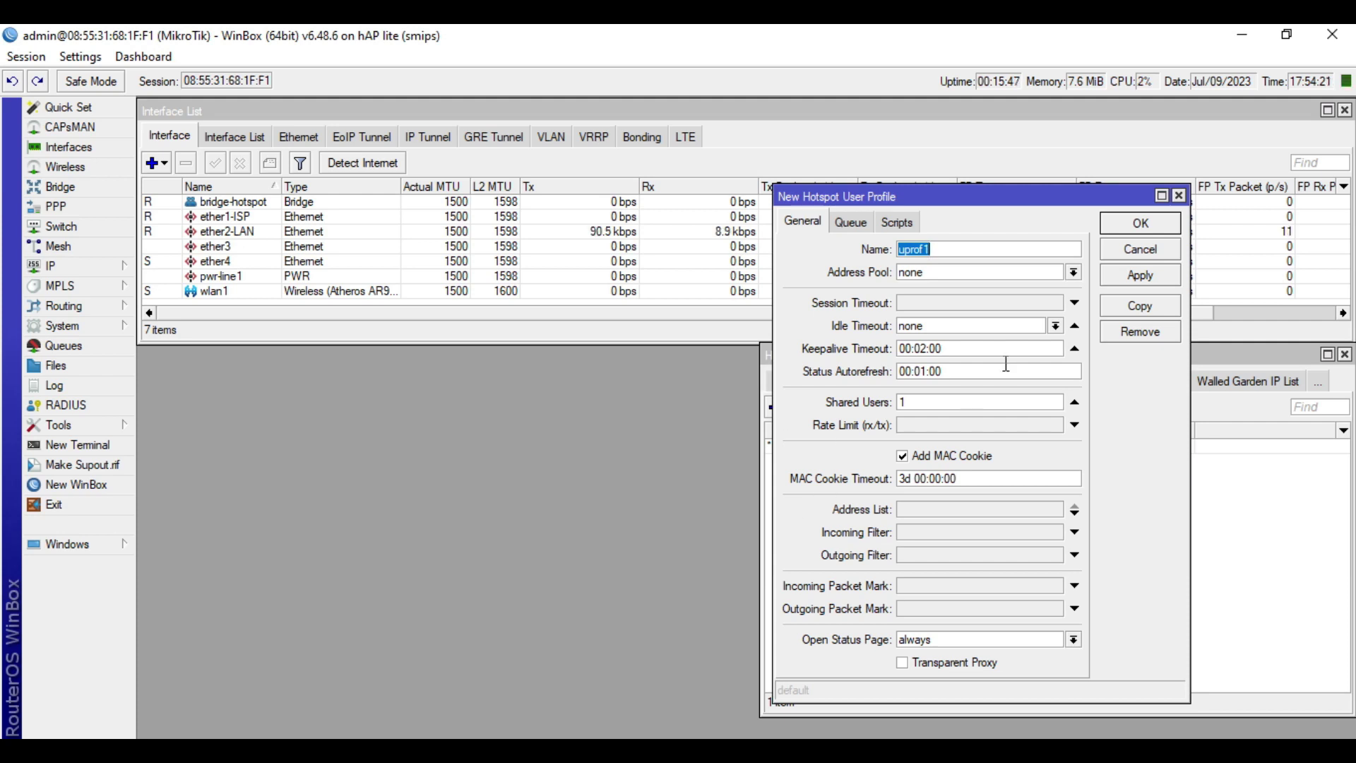
text(5MB-Custom)
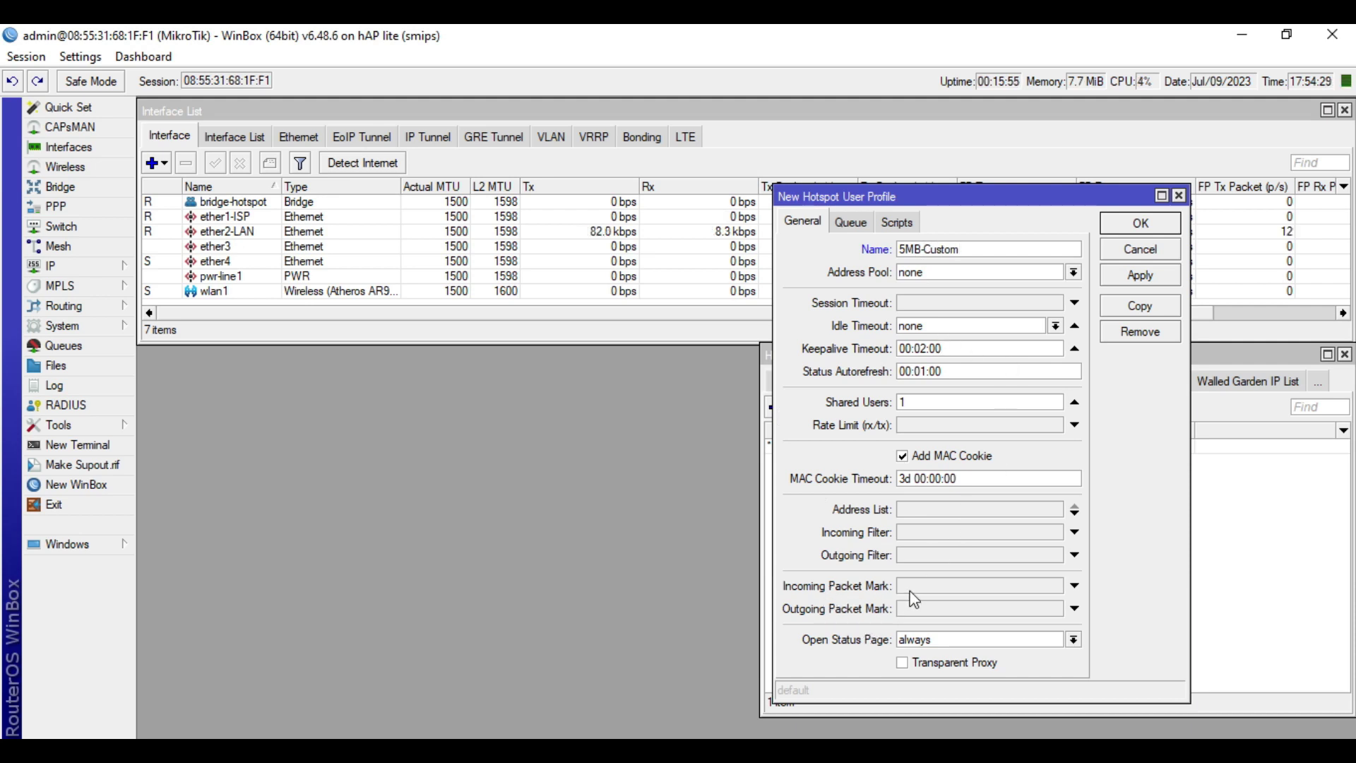
- Set incoming packet mark hotspot-in and outgoing hotspot-out, fixing the typo, and save the profile
click(949, 587)
text(htospot-n)
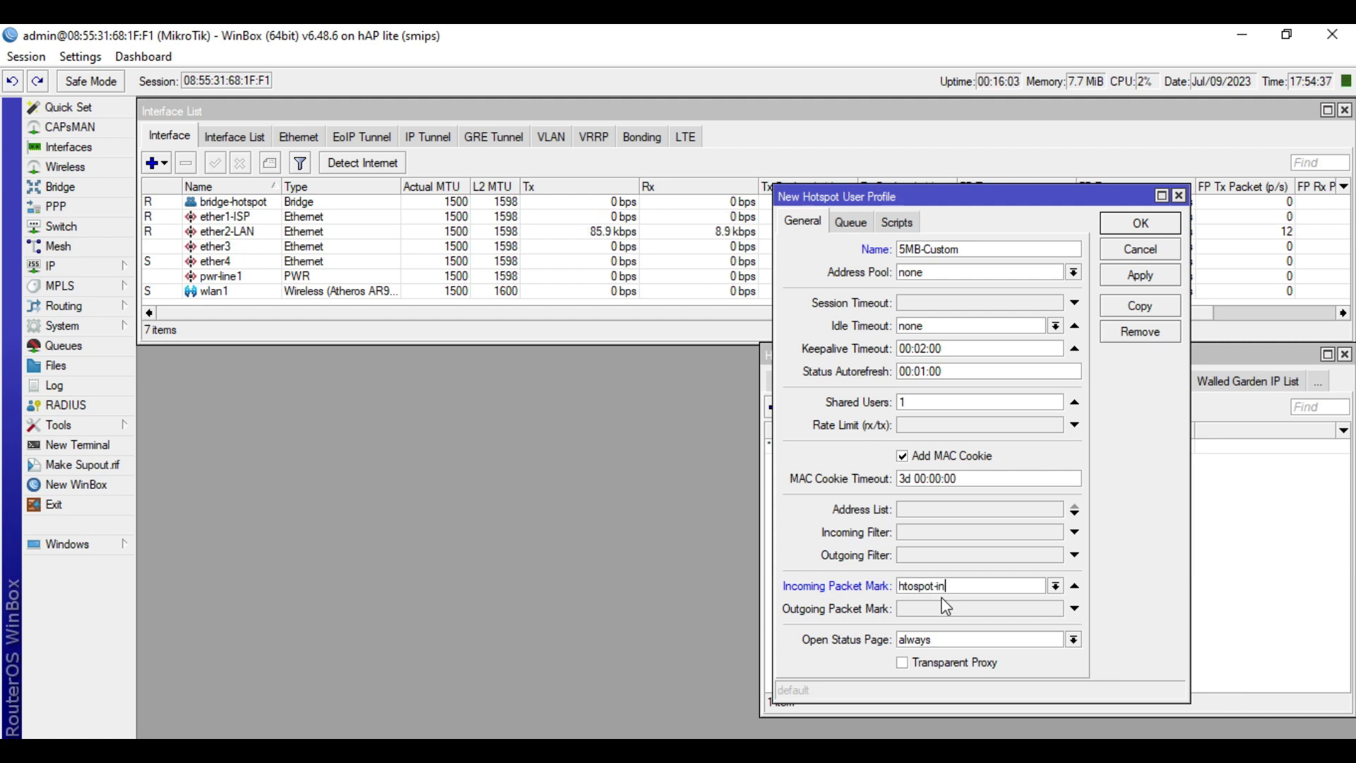
click(968, 609)
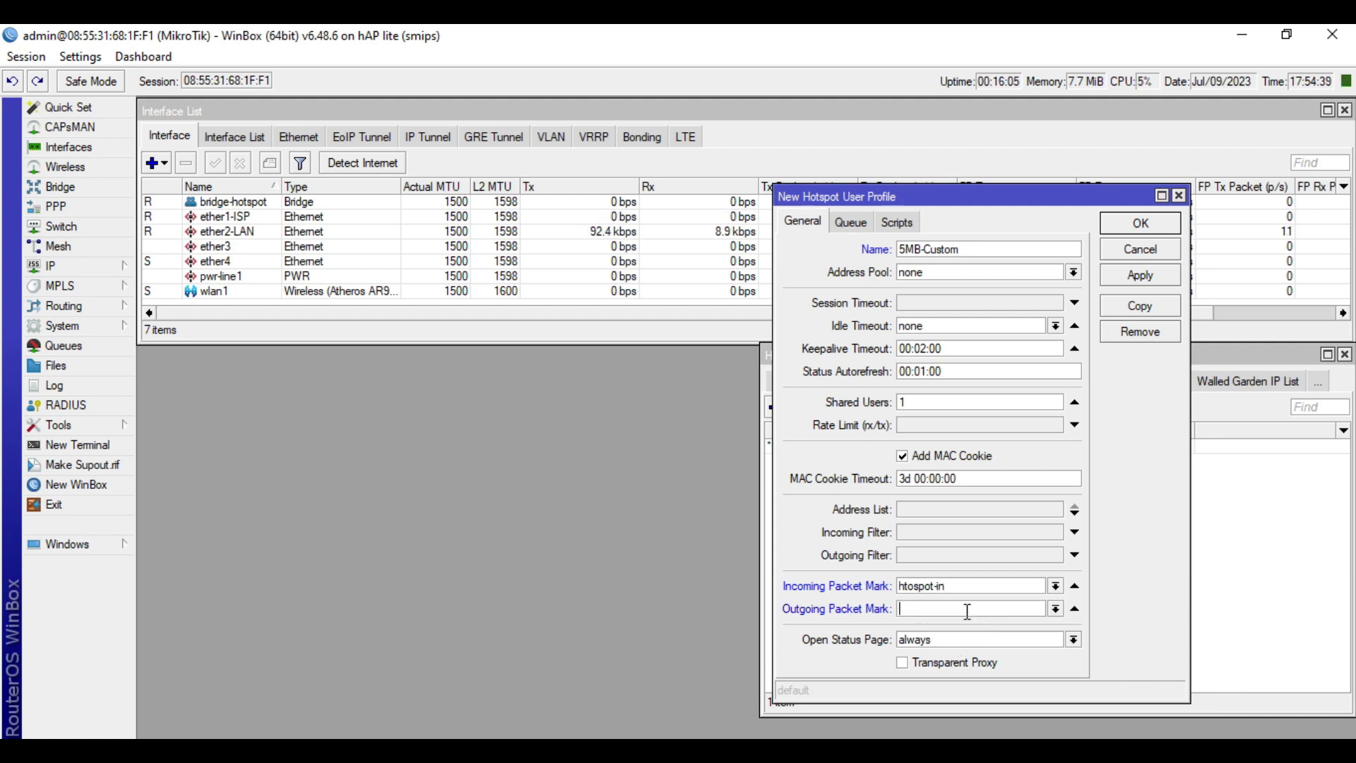
text(hotspot-out)
click(912, 586)
key(BackSpace)
key(BackSpace)
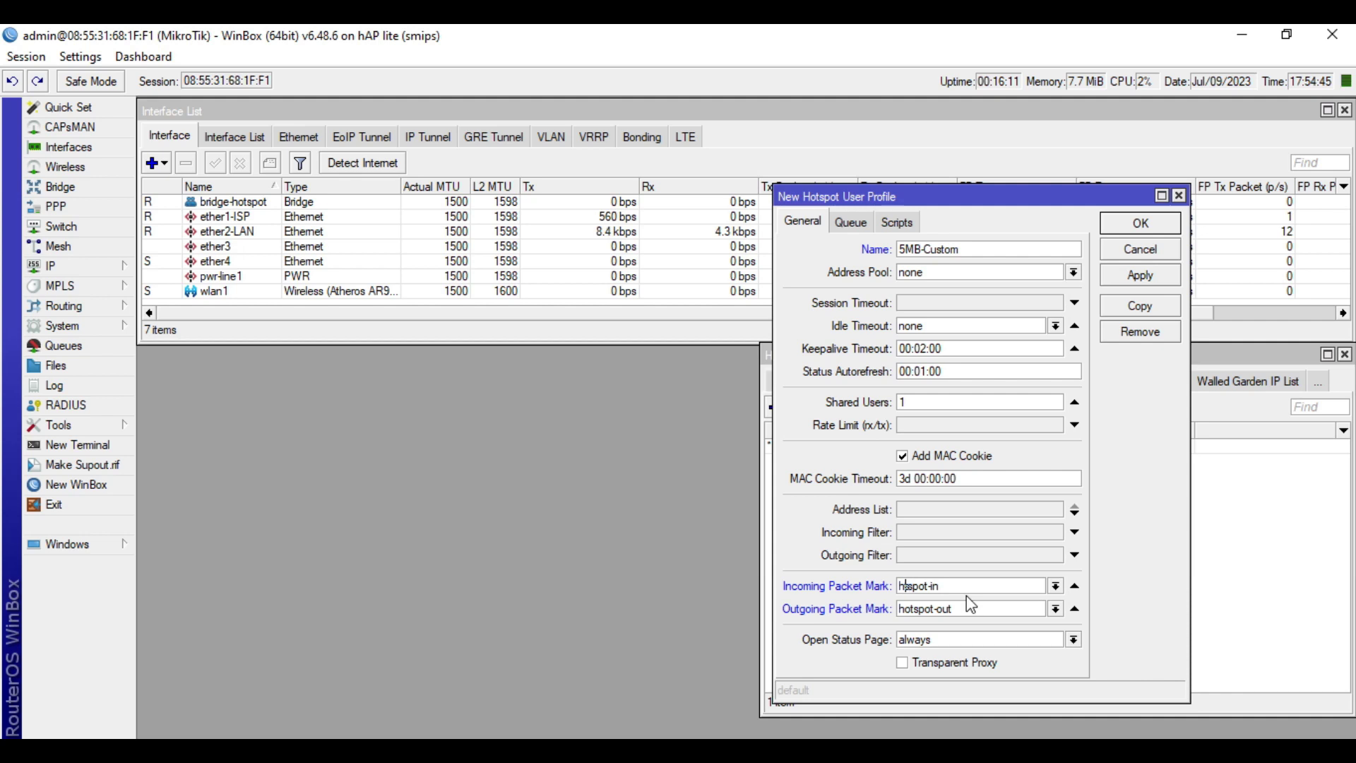
text(ot)
click(1149, 273)
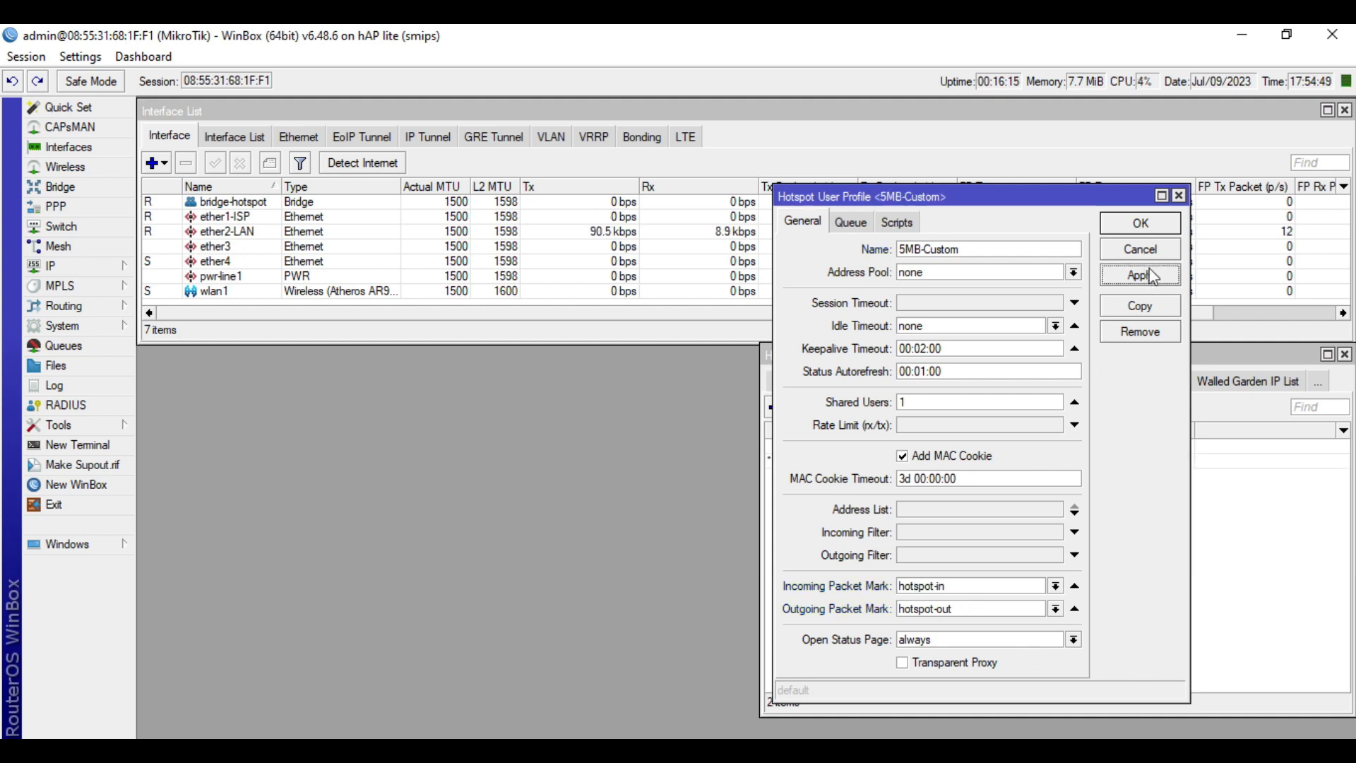
click(1166, 224)
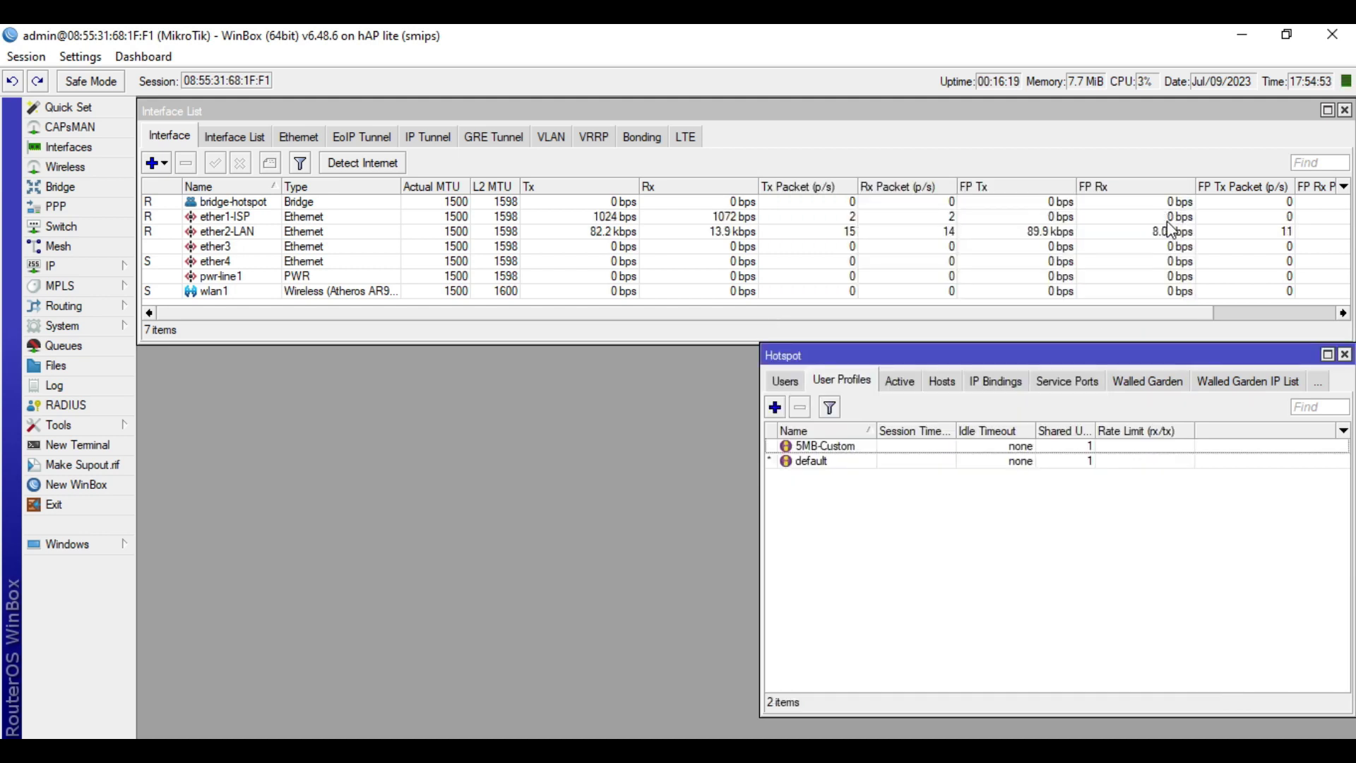
- Add hotspot user user1 with a password and the 5MB-Custom profile, then save it
click(786, 381)
click(777, 408)
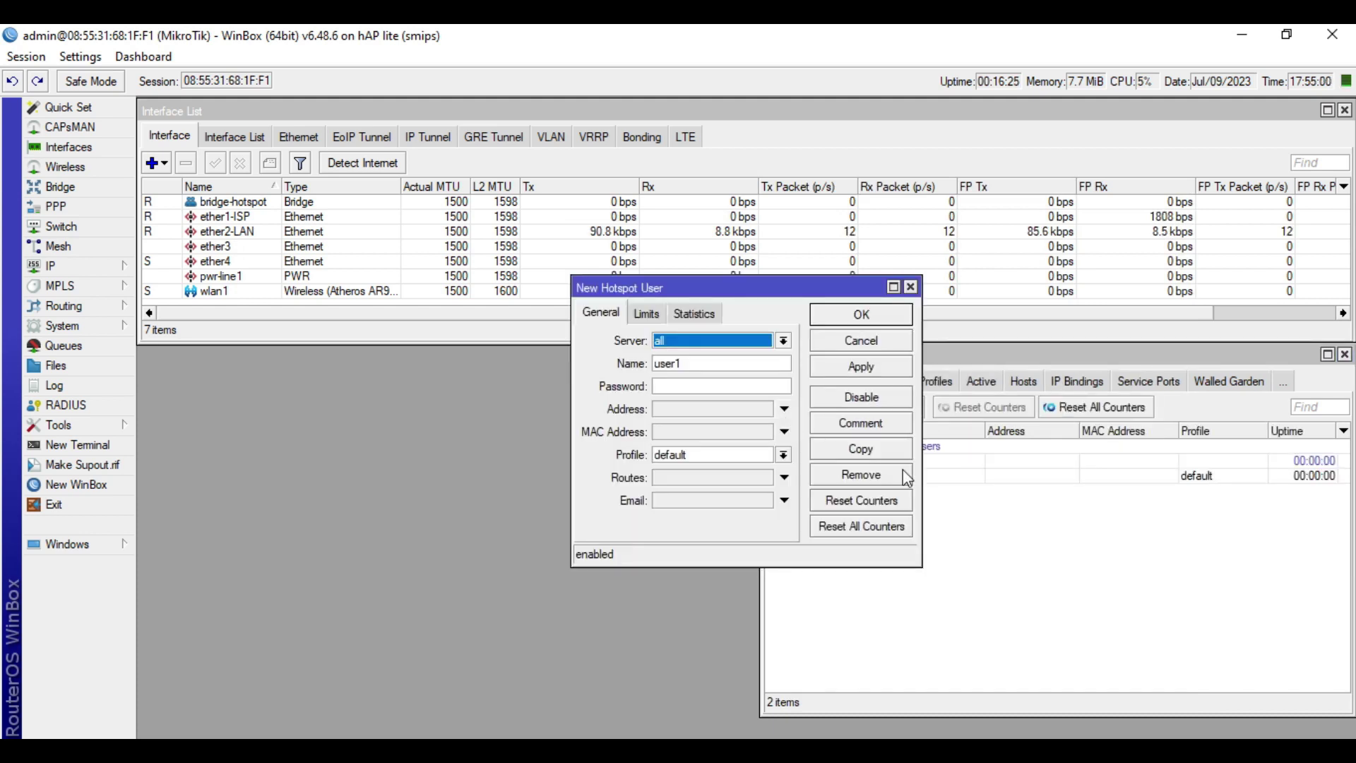
click(698, 388)
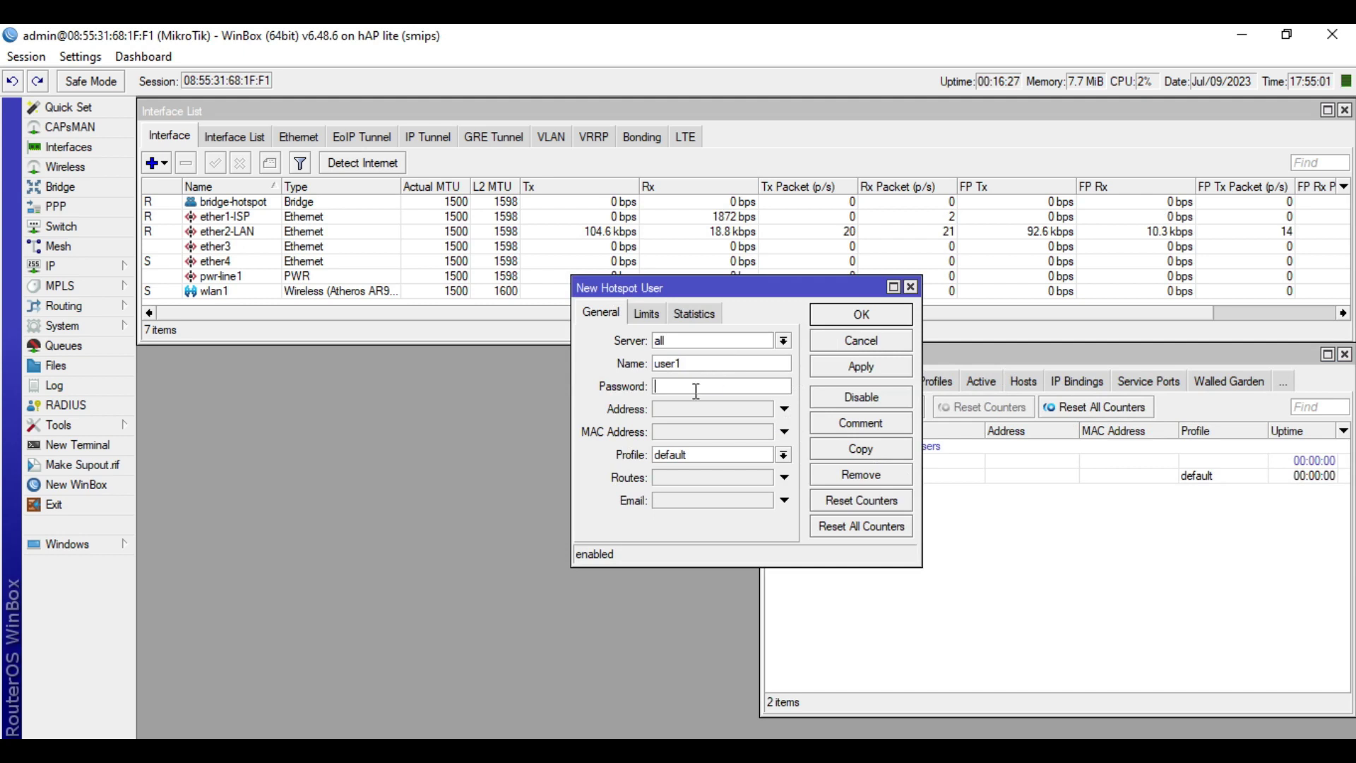
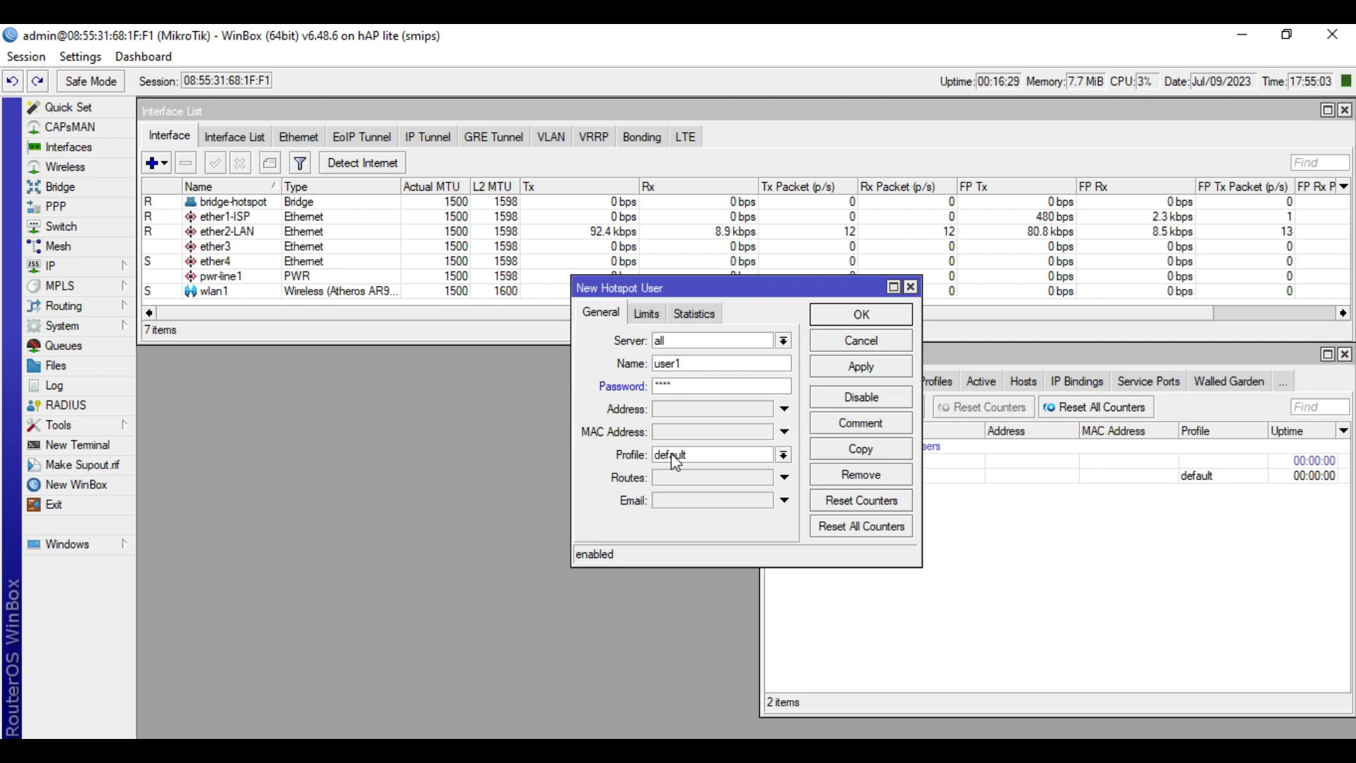
click(722, 458)
click(703, 470)
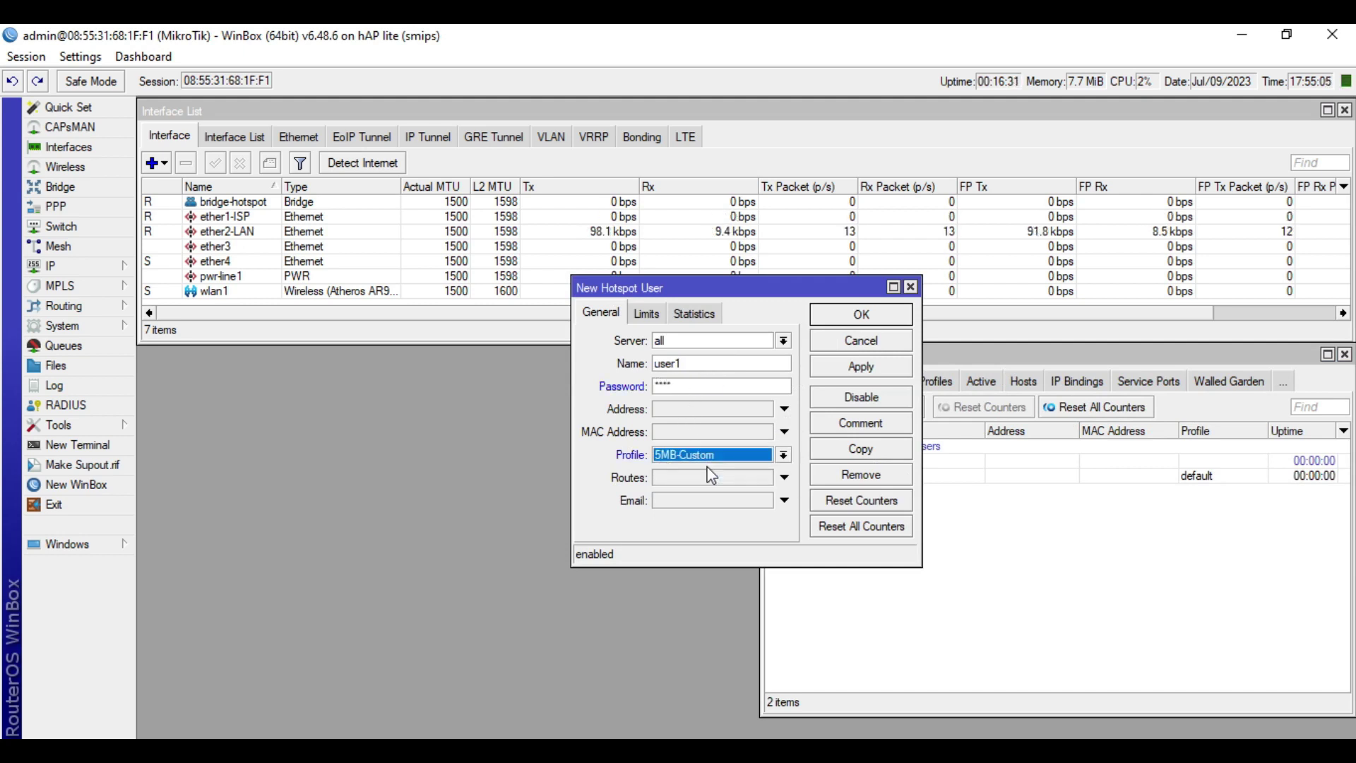
click(876, 375)
click(883, 314)
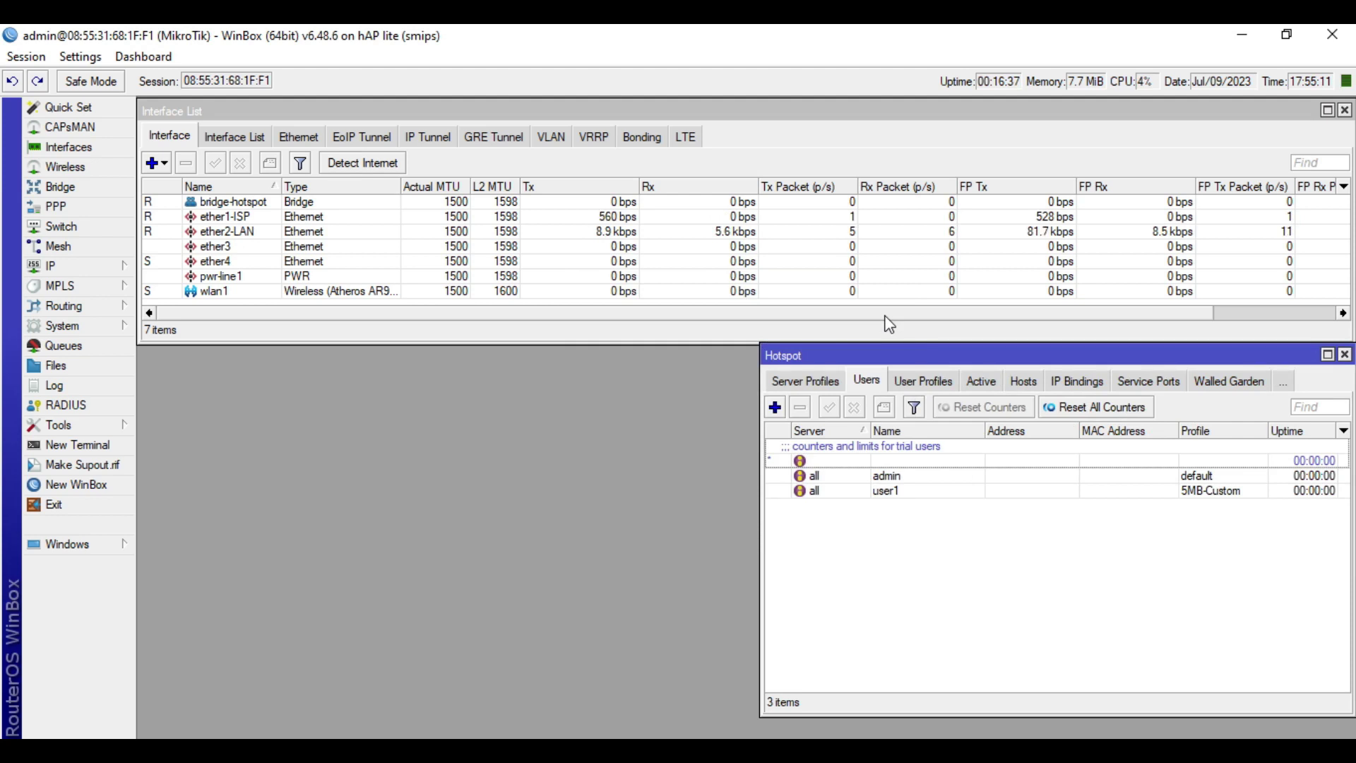
- Open IP > Firewall, then show the Hotspot window's Active sessions list
click(50, 266)
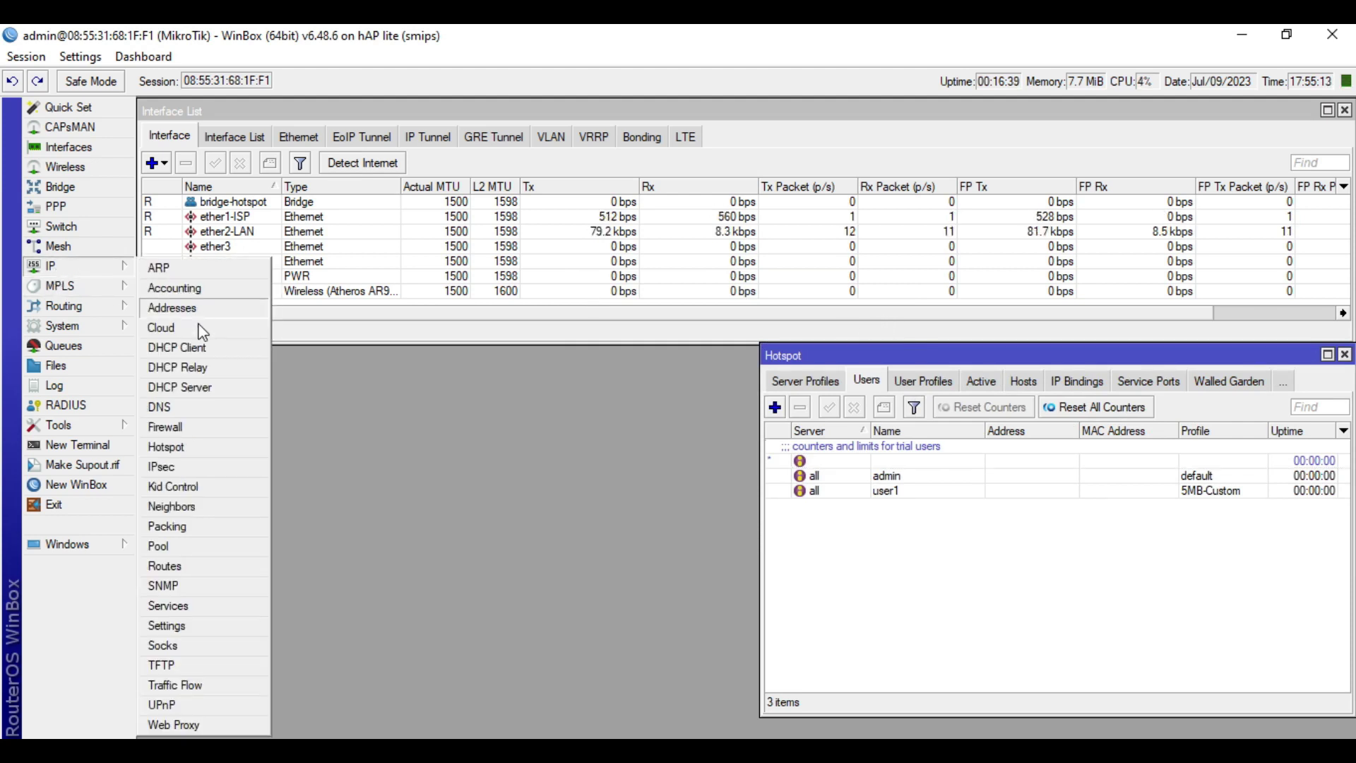
click(167, 427)
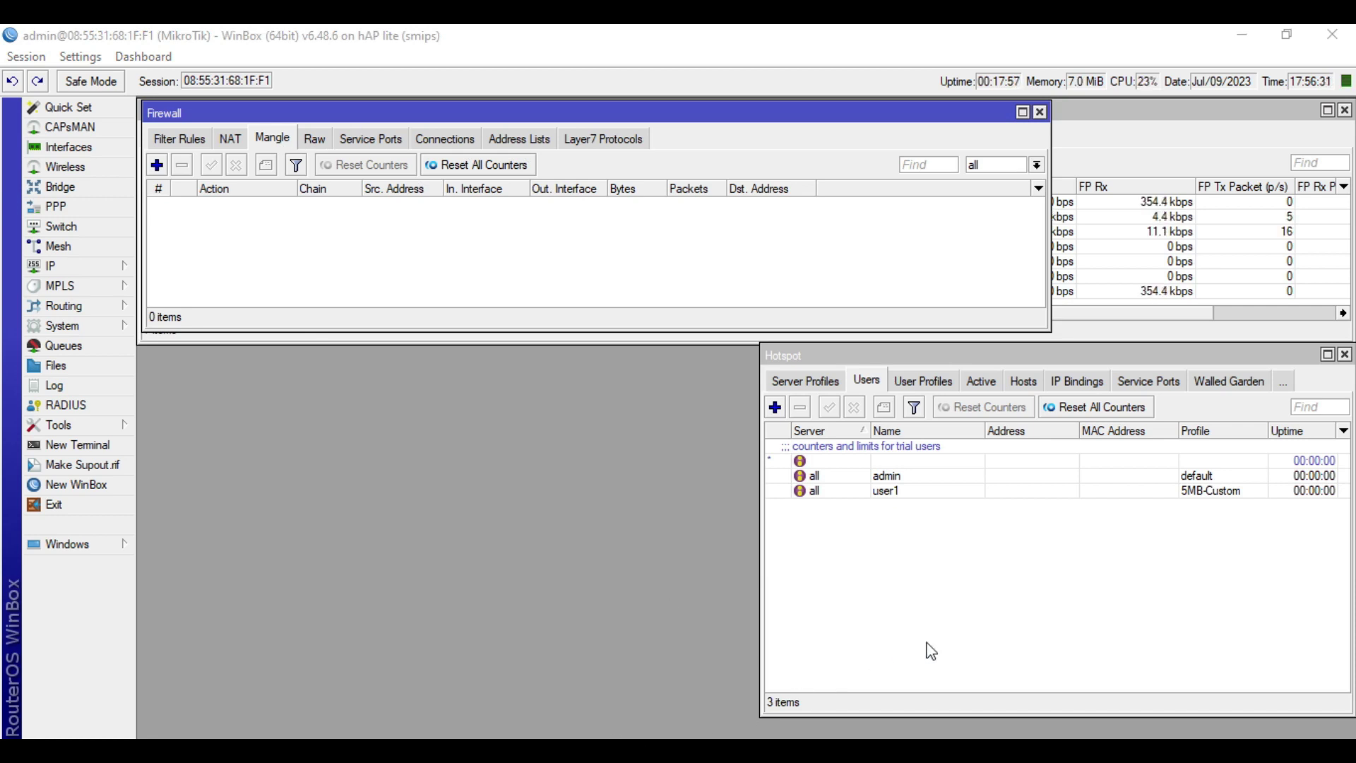
click(972, 547)
click(983, 382)
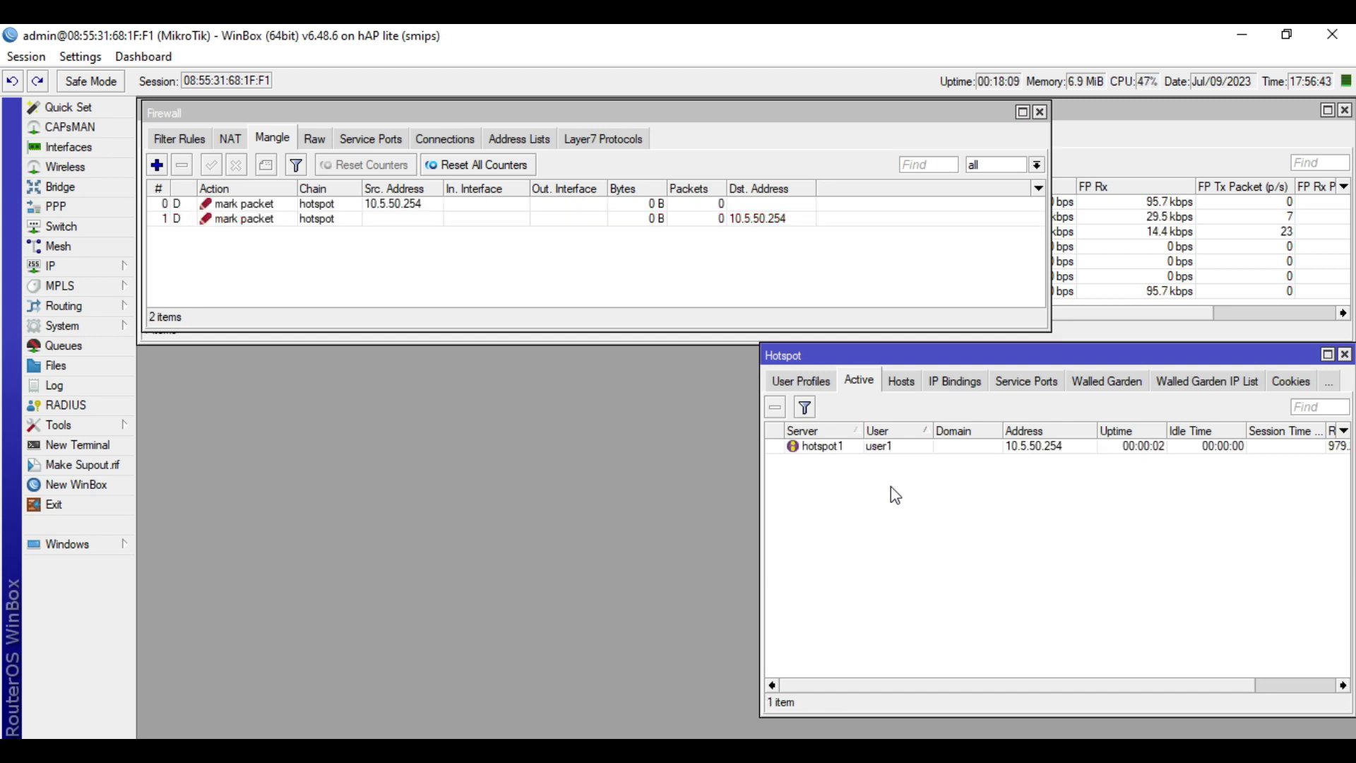
- Select user1's session and mangle rule 0, moving the Dst. Address column beside Src. Address
click(823, 449)
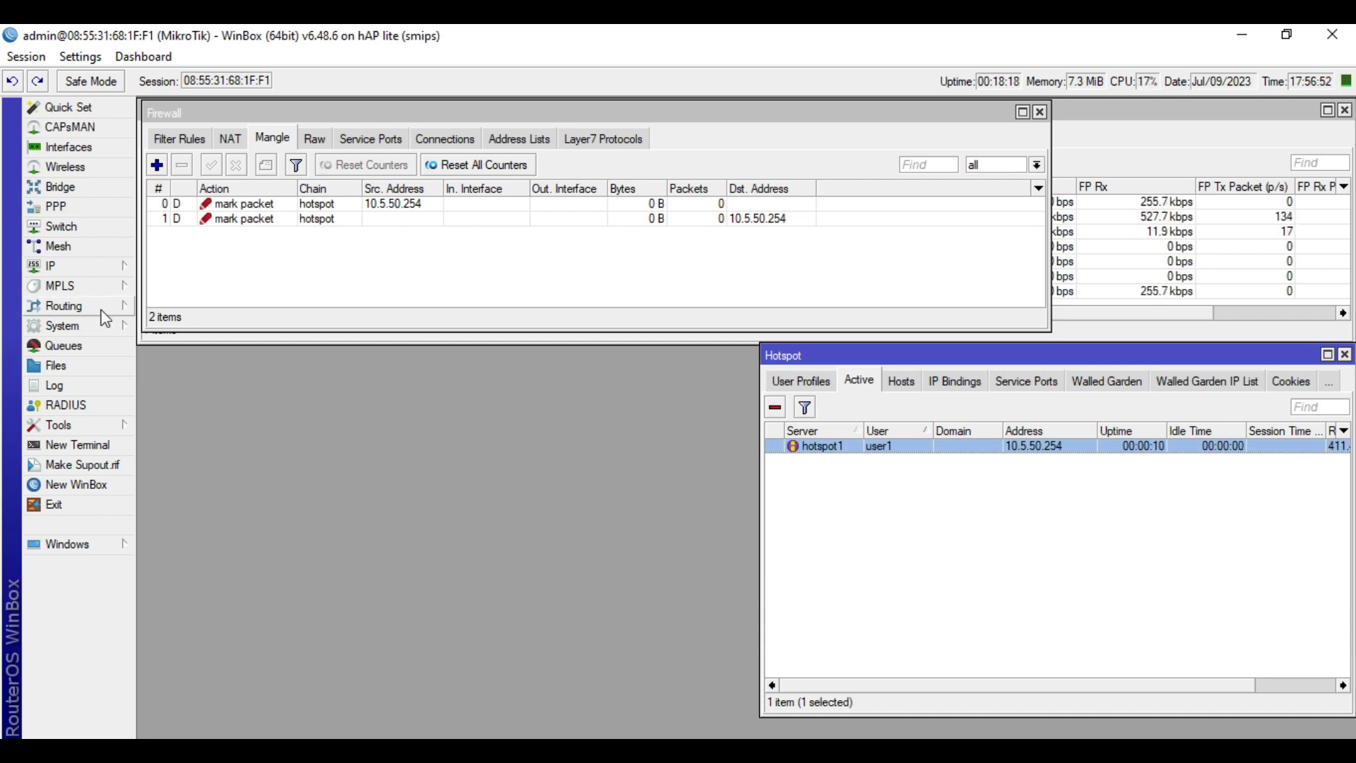
click(346, 204)
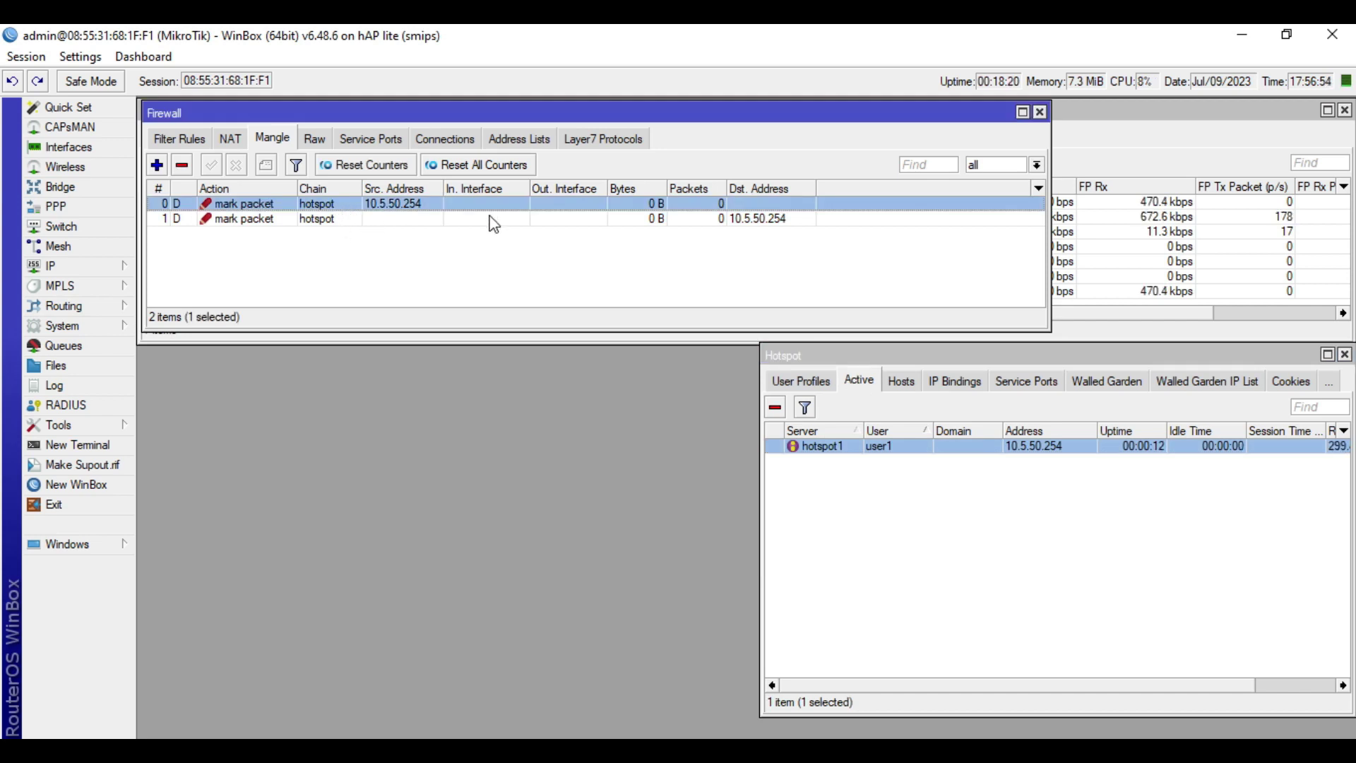
drag(801, 191, 457, 182)
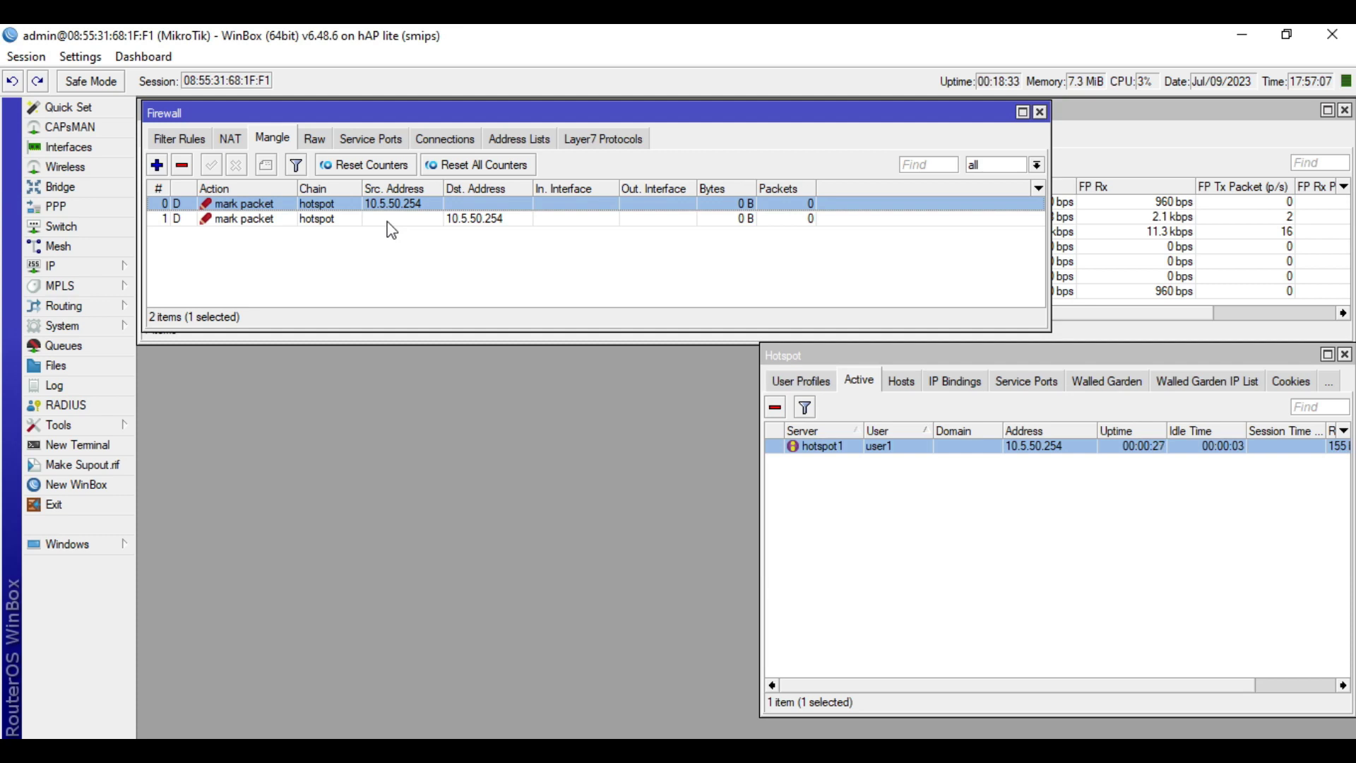
- Remove user1's active hotspot session, then select its re-established session
click(791, 418)
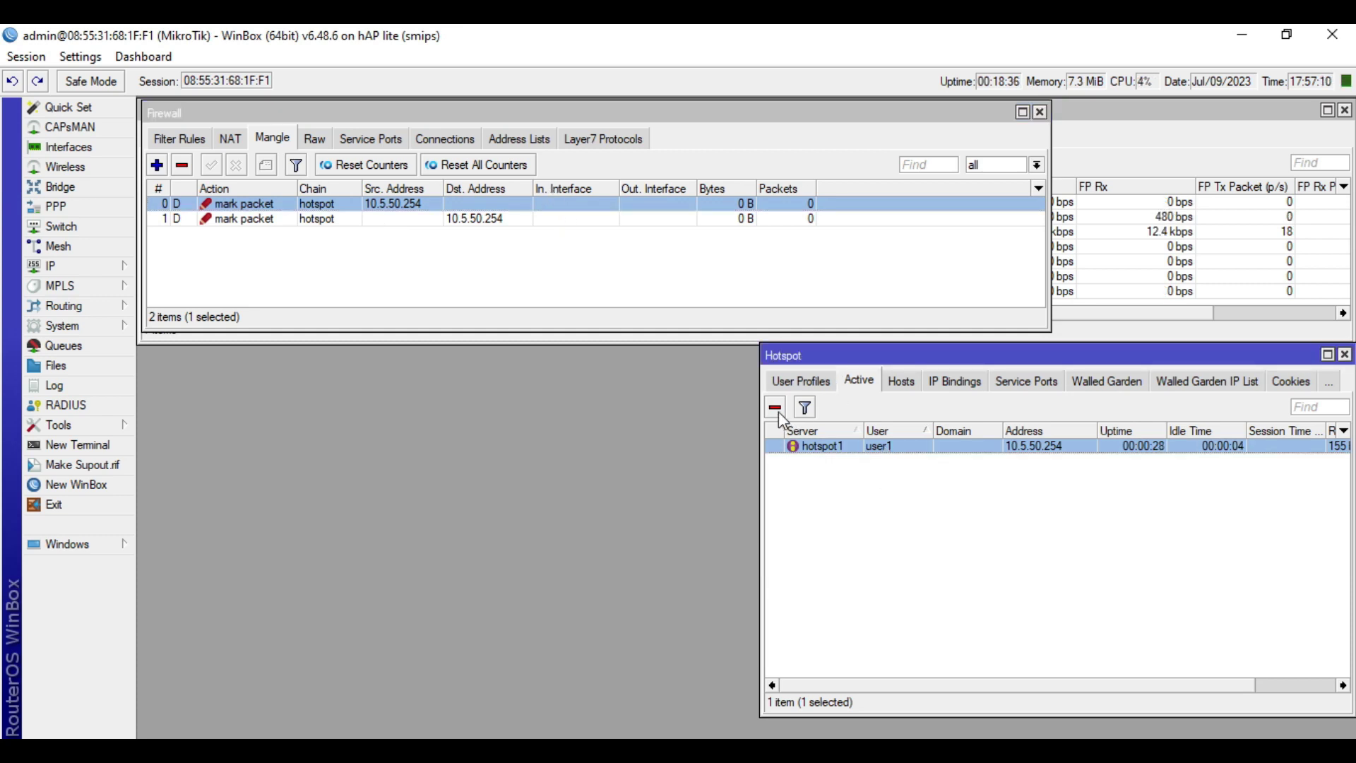
click(776, 409)
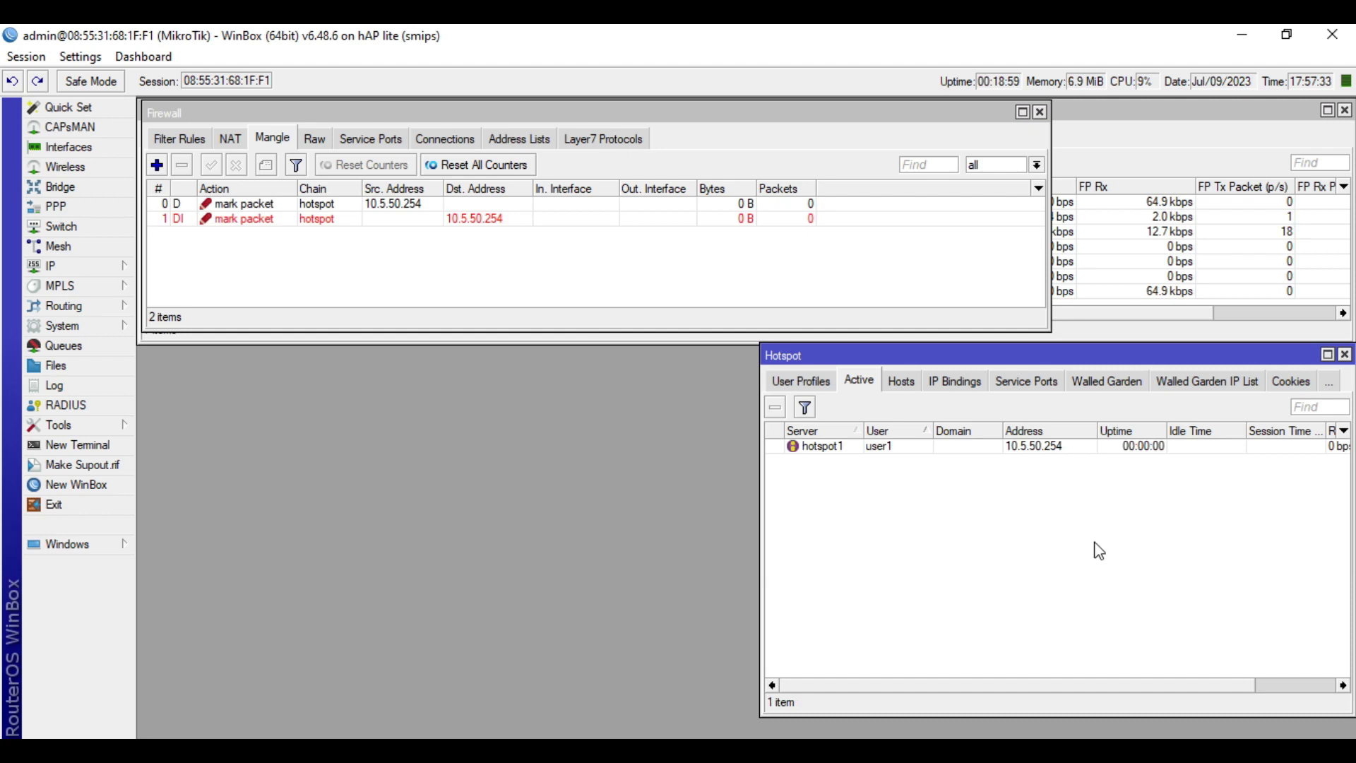
click(892, 452)
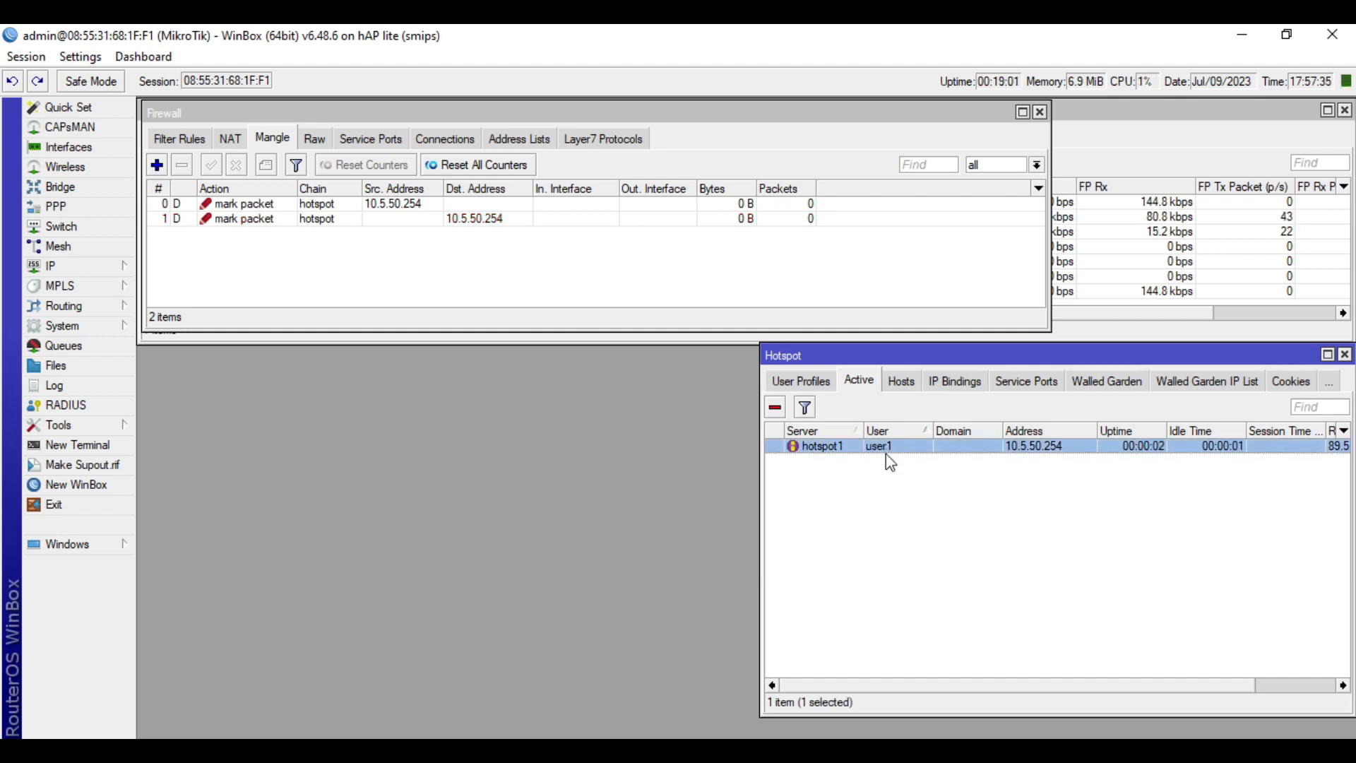
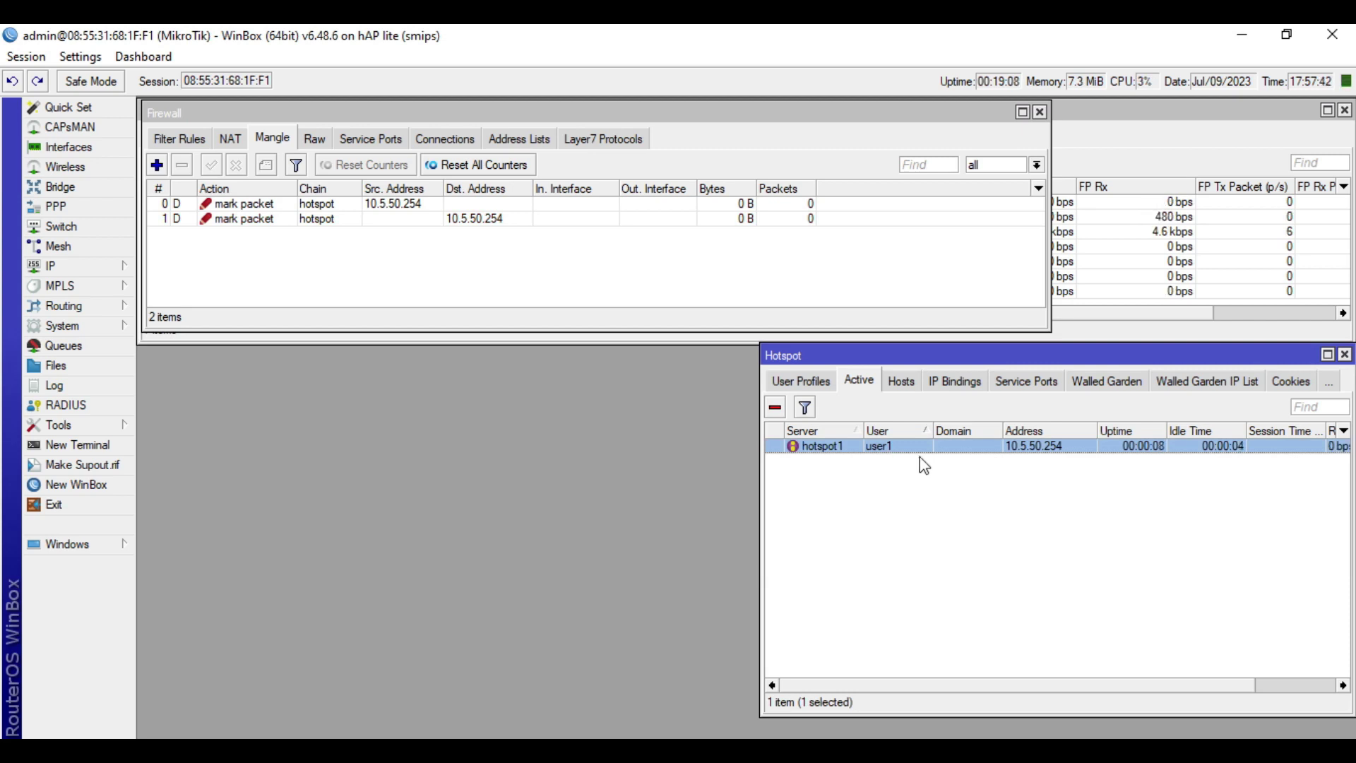
- Start a new prerouting mangle rule matching In. Interface bridge-hotspot
click(406, 254)
click(420, 265)
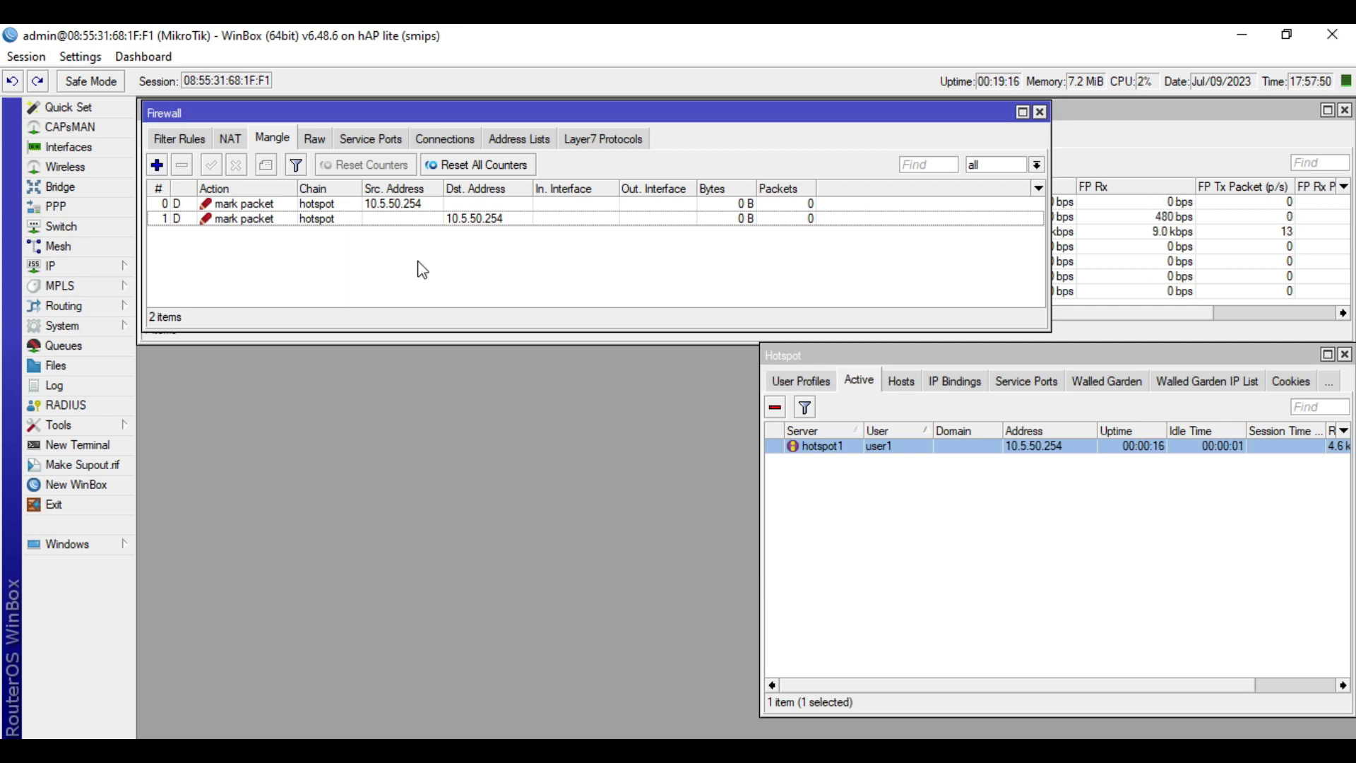
click(157, 165)
click(576, 197)
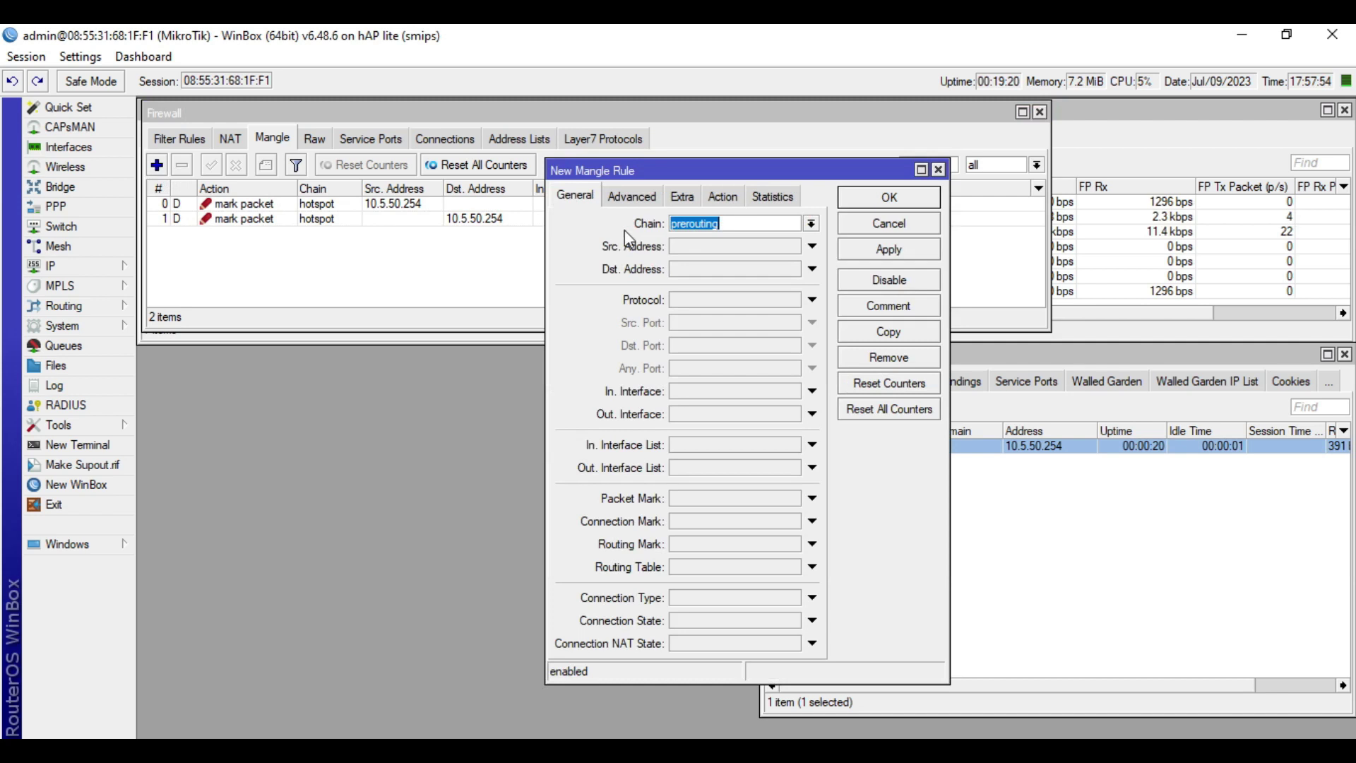
click(711, 396)
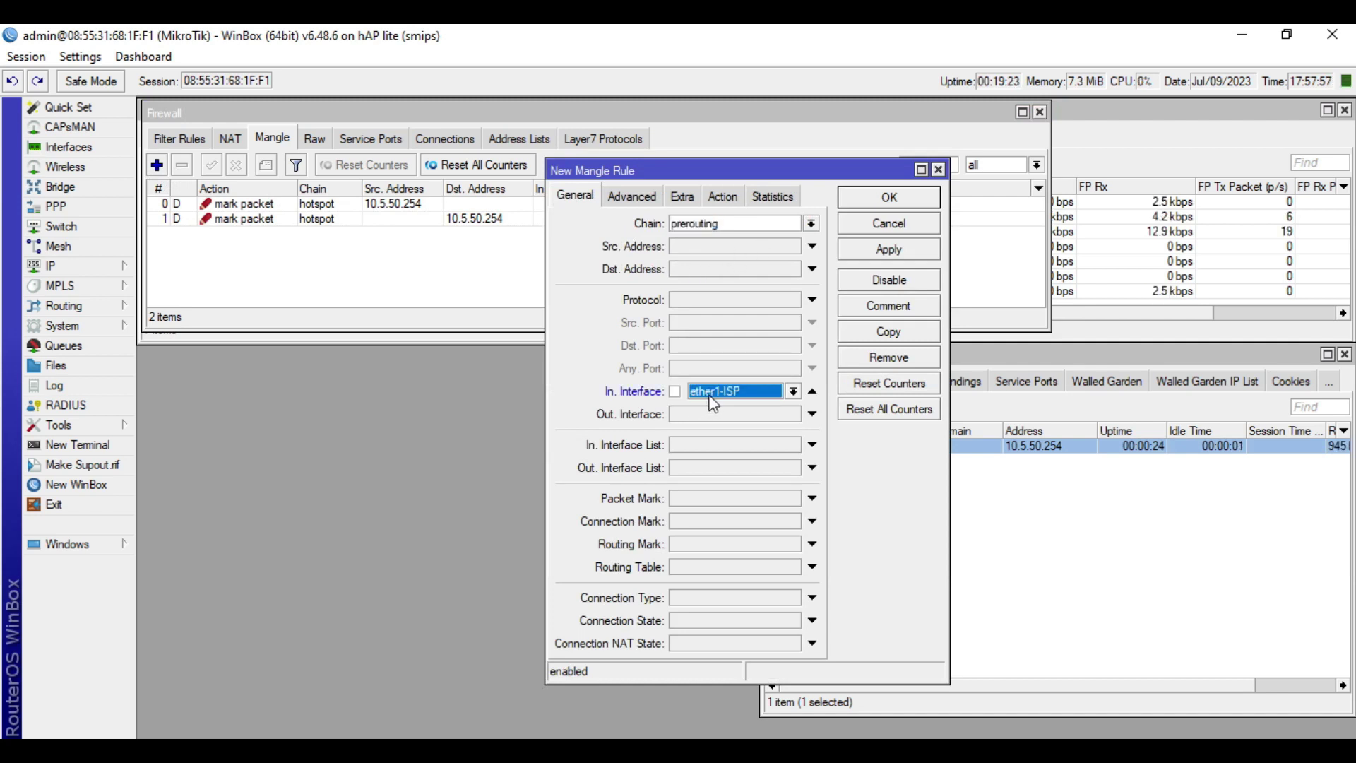
click(730, 393)
click(715, 460)
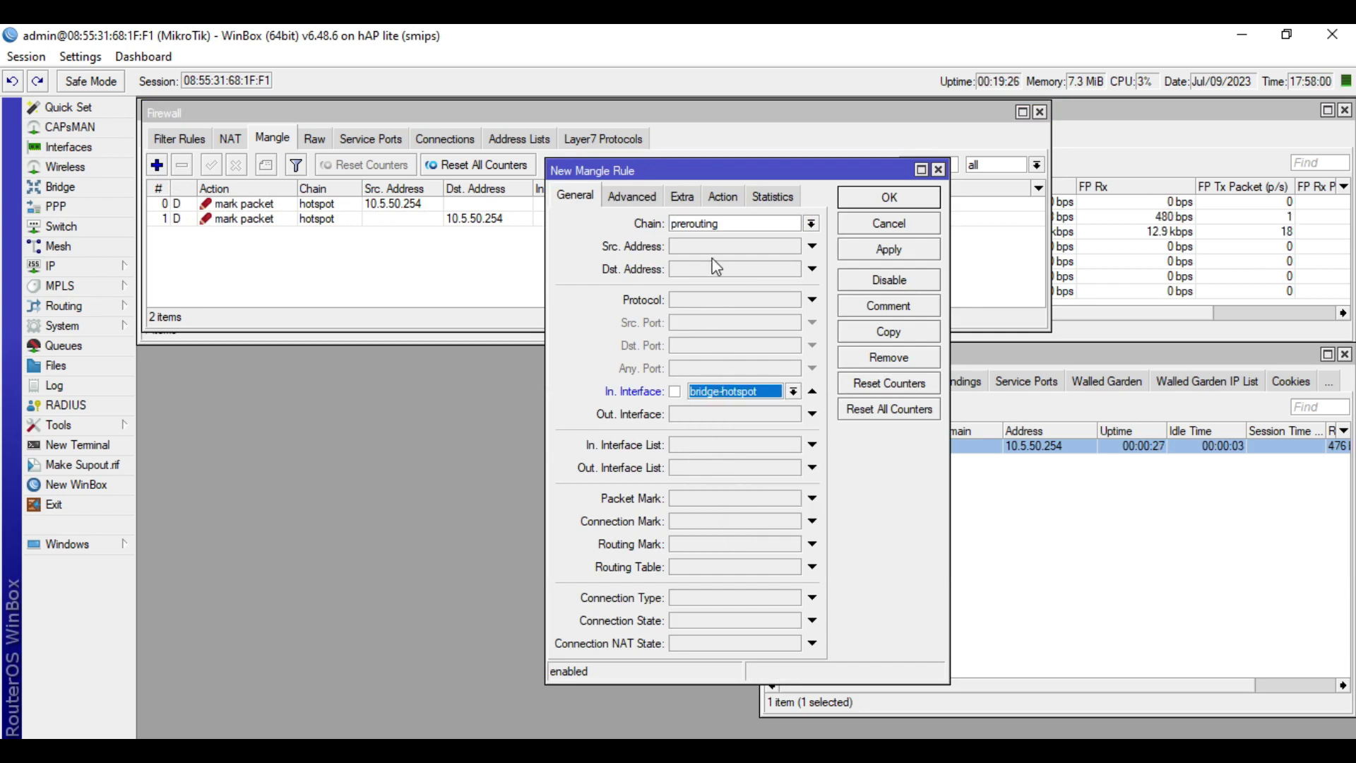
- Set the rule's action to jump with Jump Target hotspot and save it
click(723, 196)
click(734, 225)
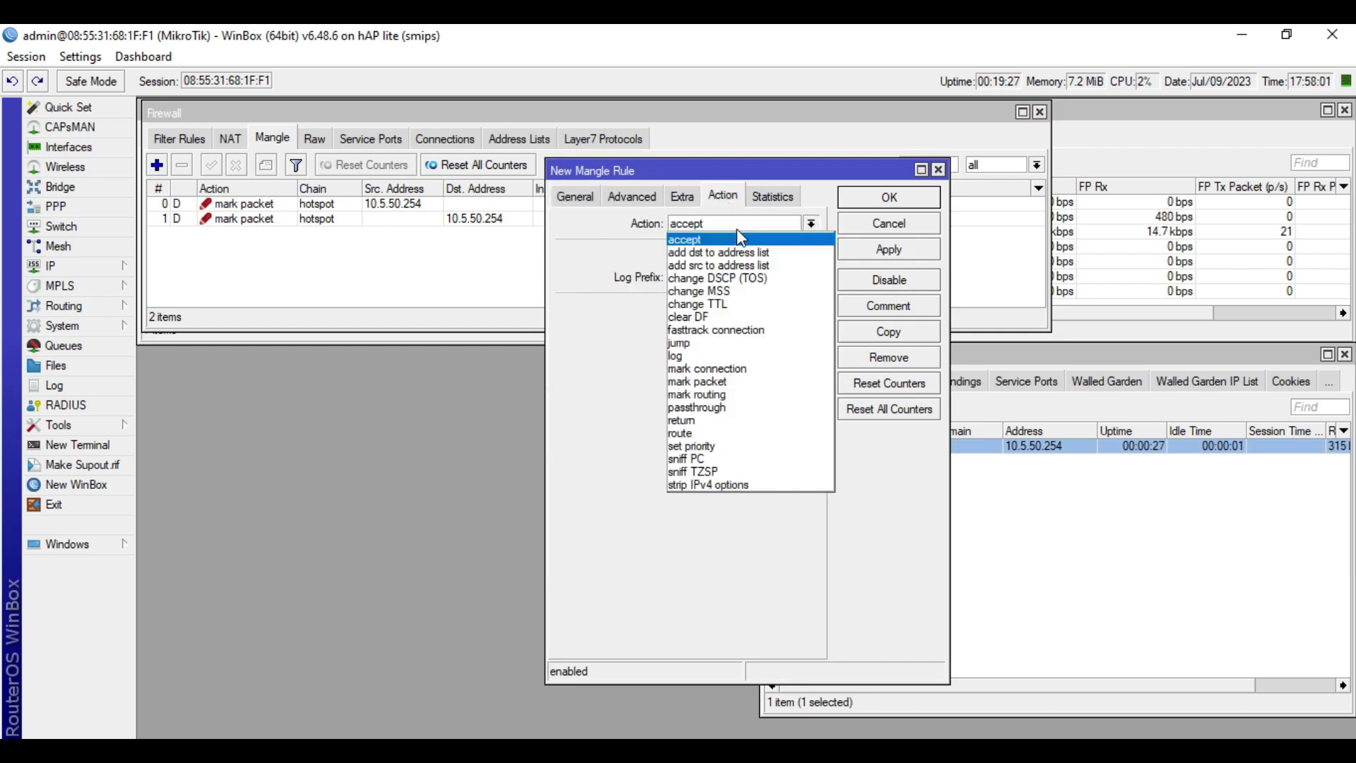
click(726, 343)
click(811, 308)
click(760, 337)
click(889, 249)
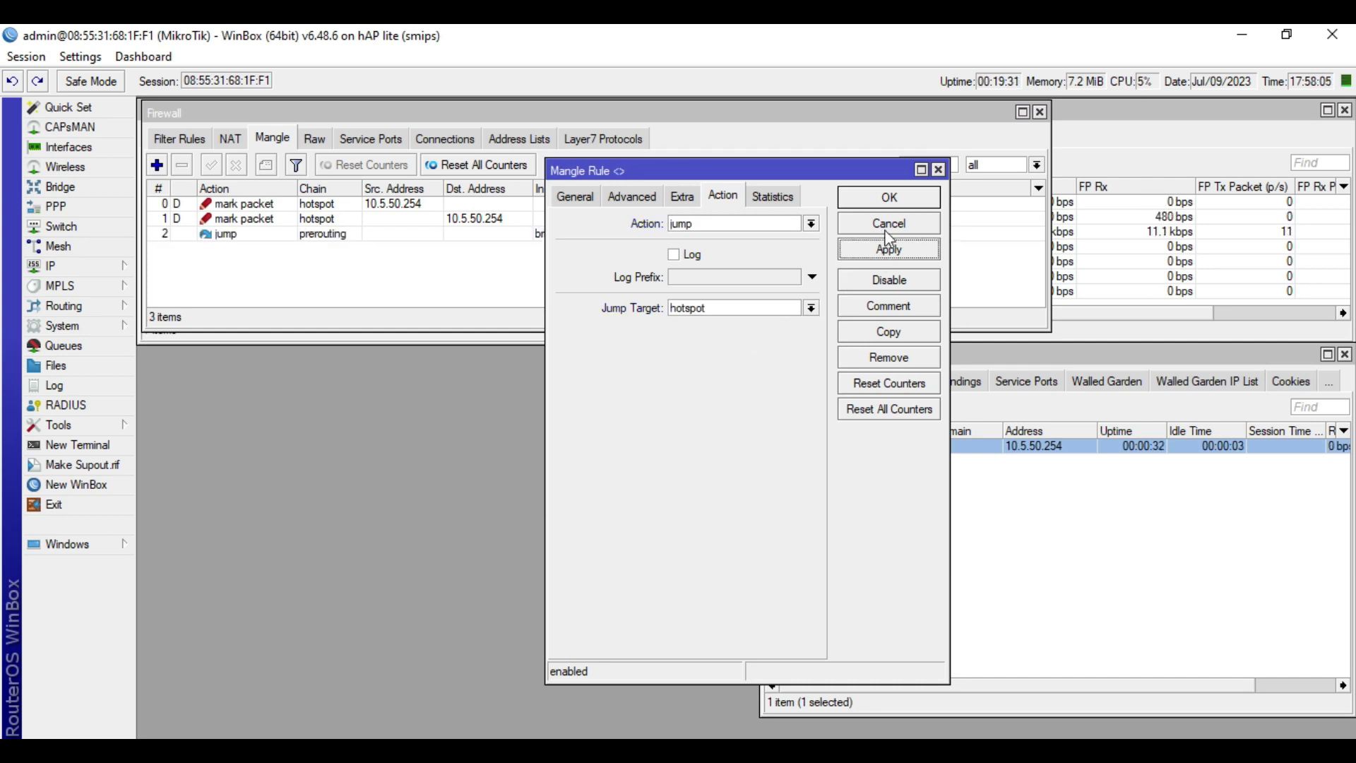
click(901, 198)
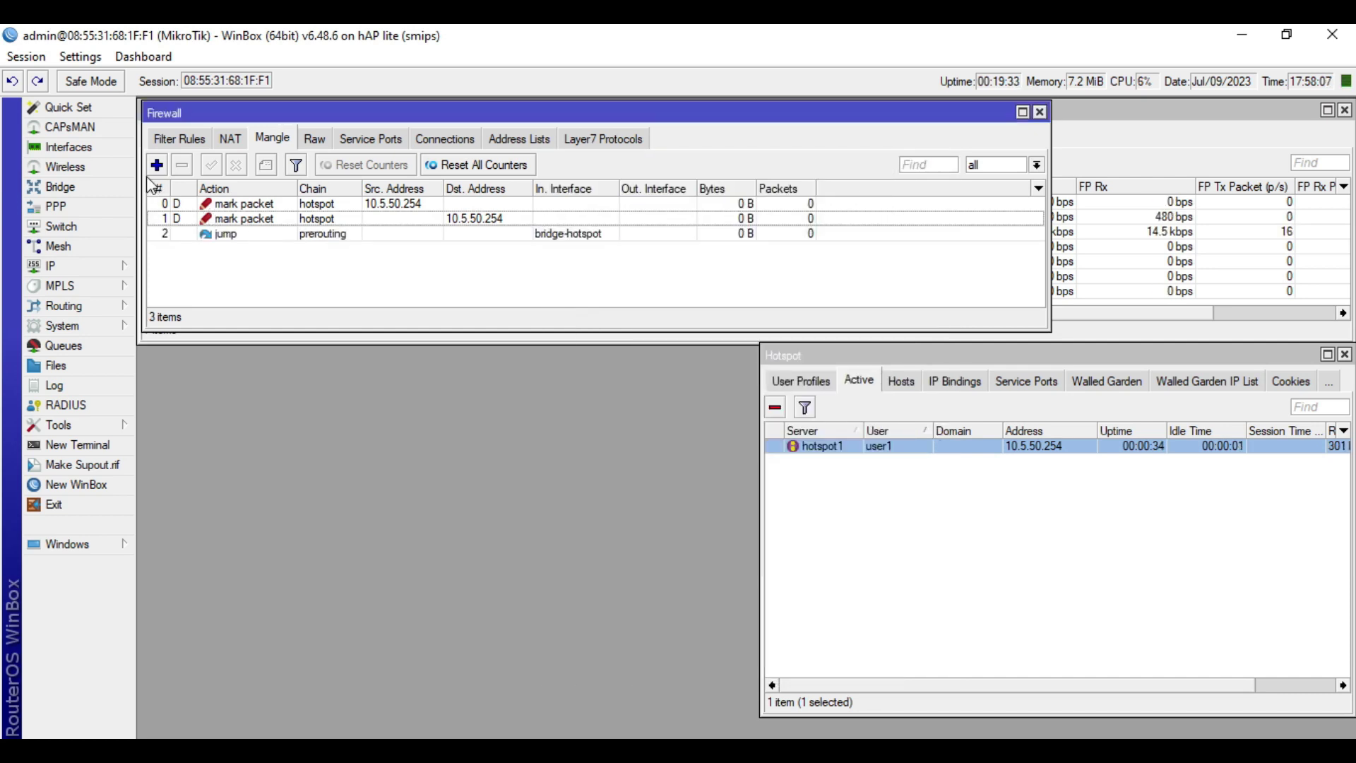
click(268, 234)
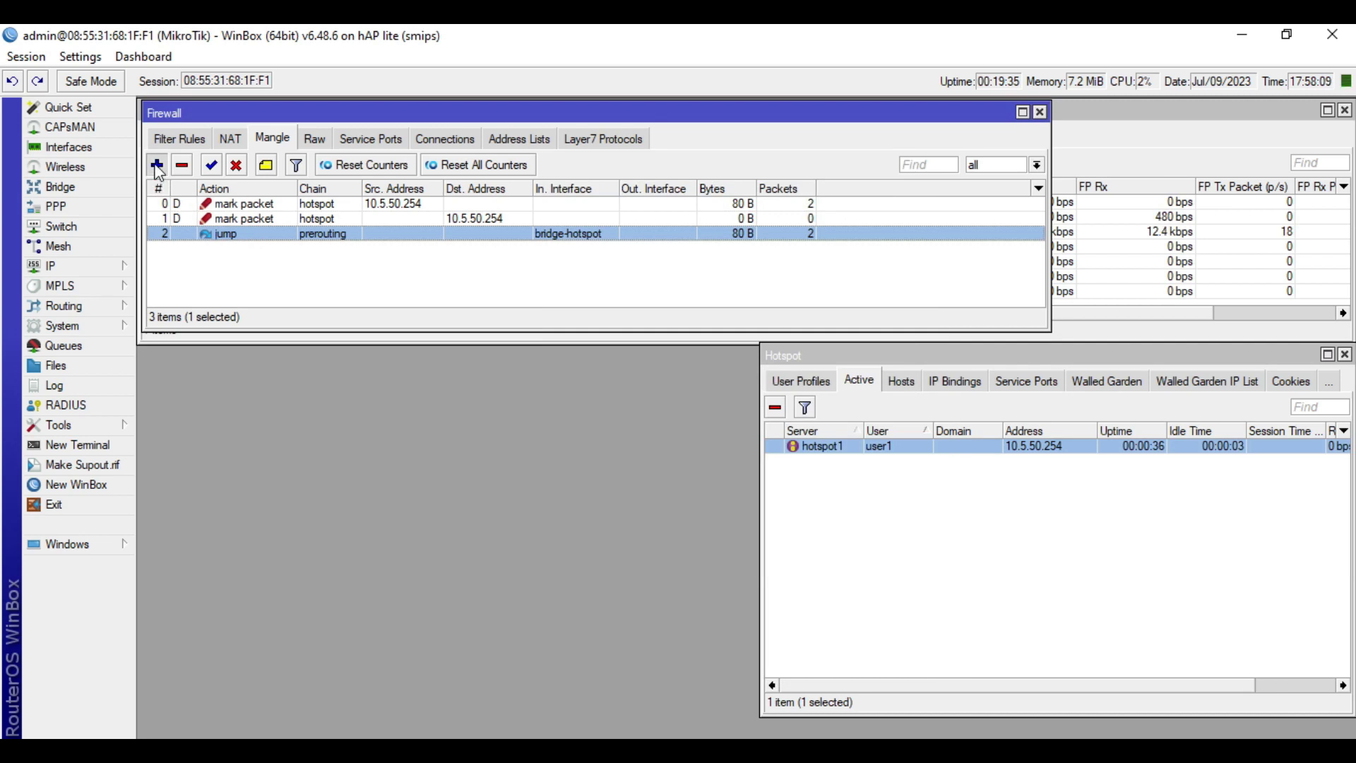
- Start a new mangle rule in the postrouting chain with Out. Interface bridge-hotspot
click(157, 165)
click(574, 197)
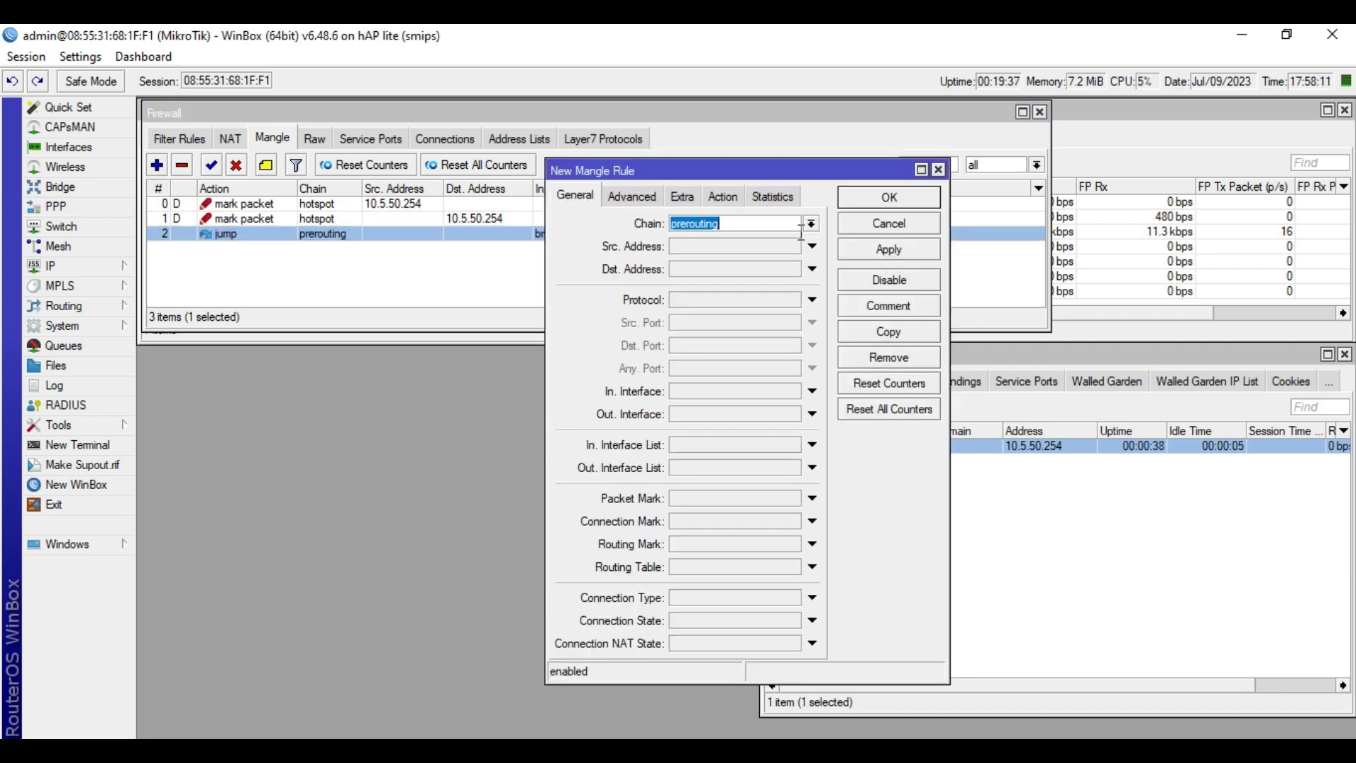
click(810, 224)
click(764, 285)
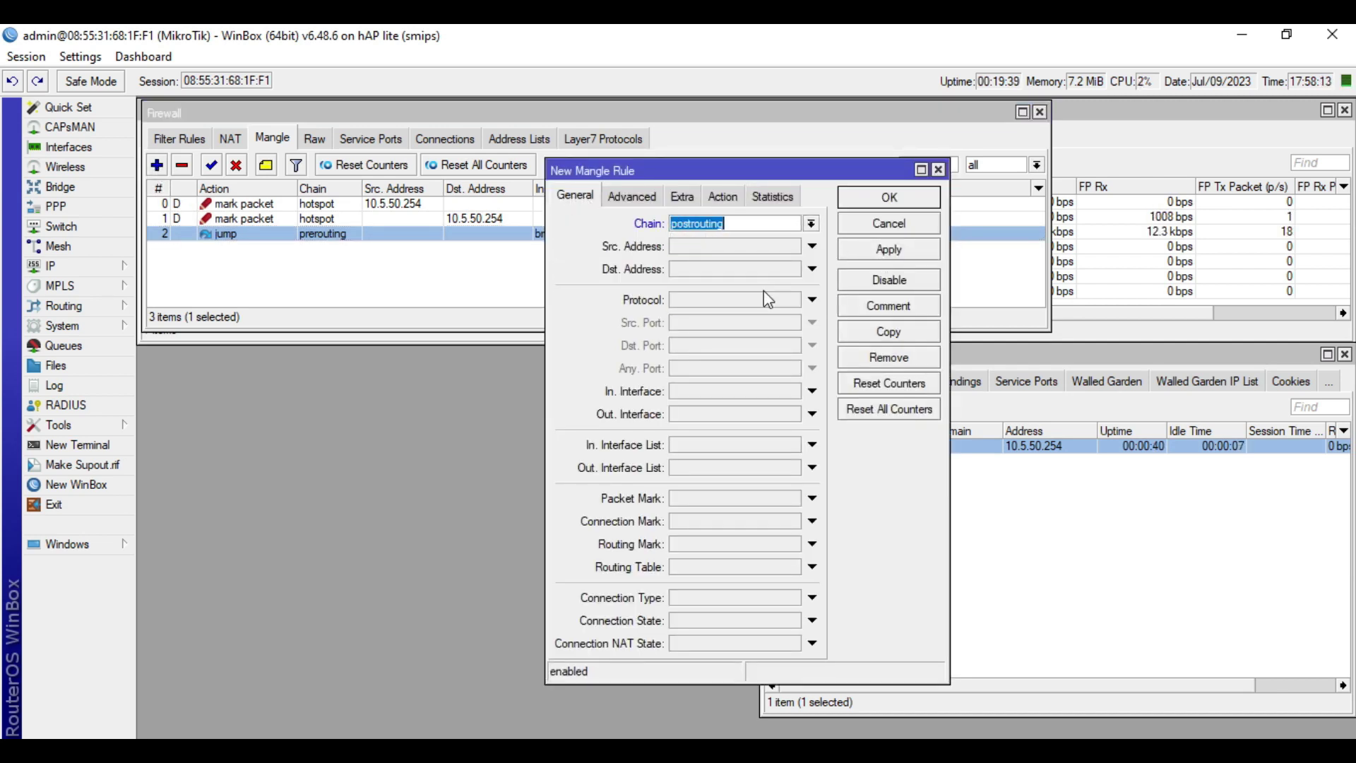
click(719, 417)
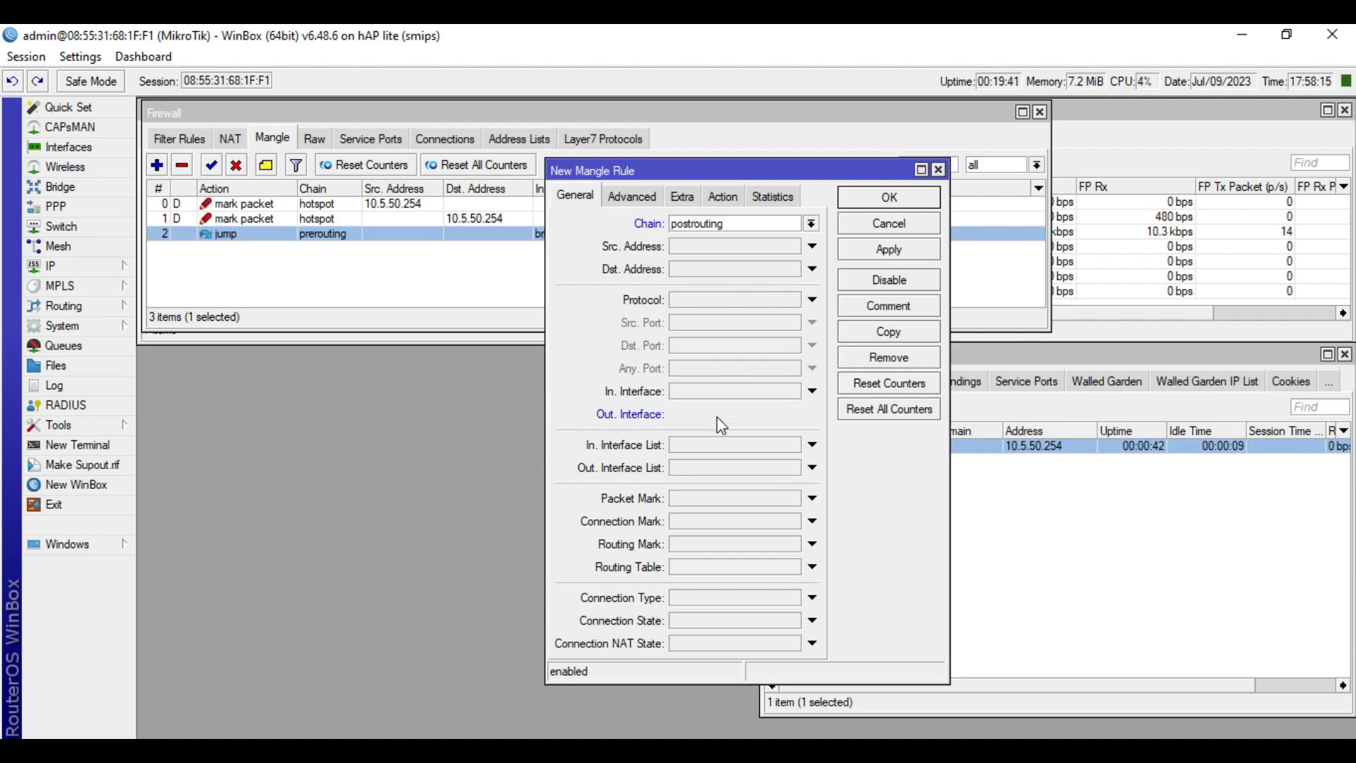
click(748, 419)
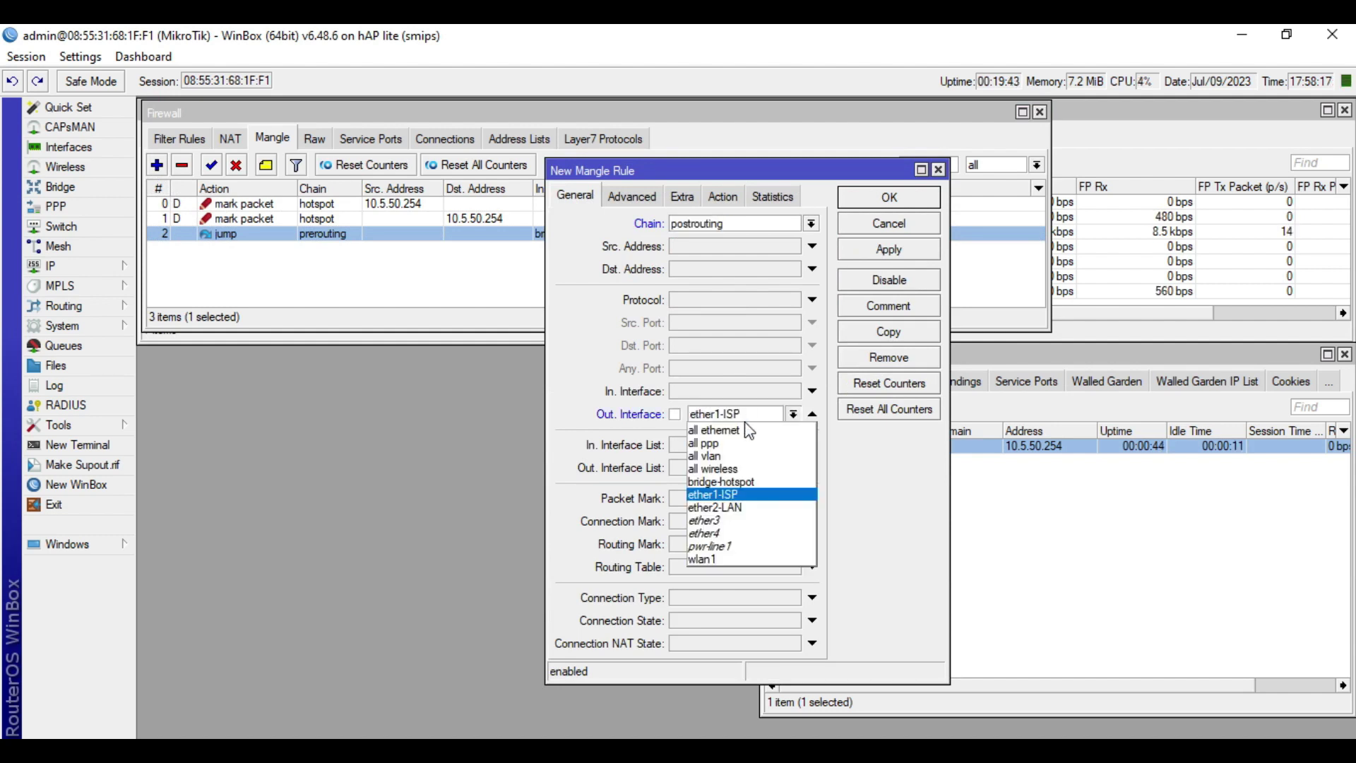
click(765, 468)
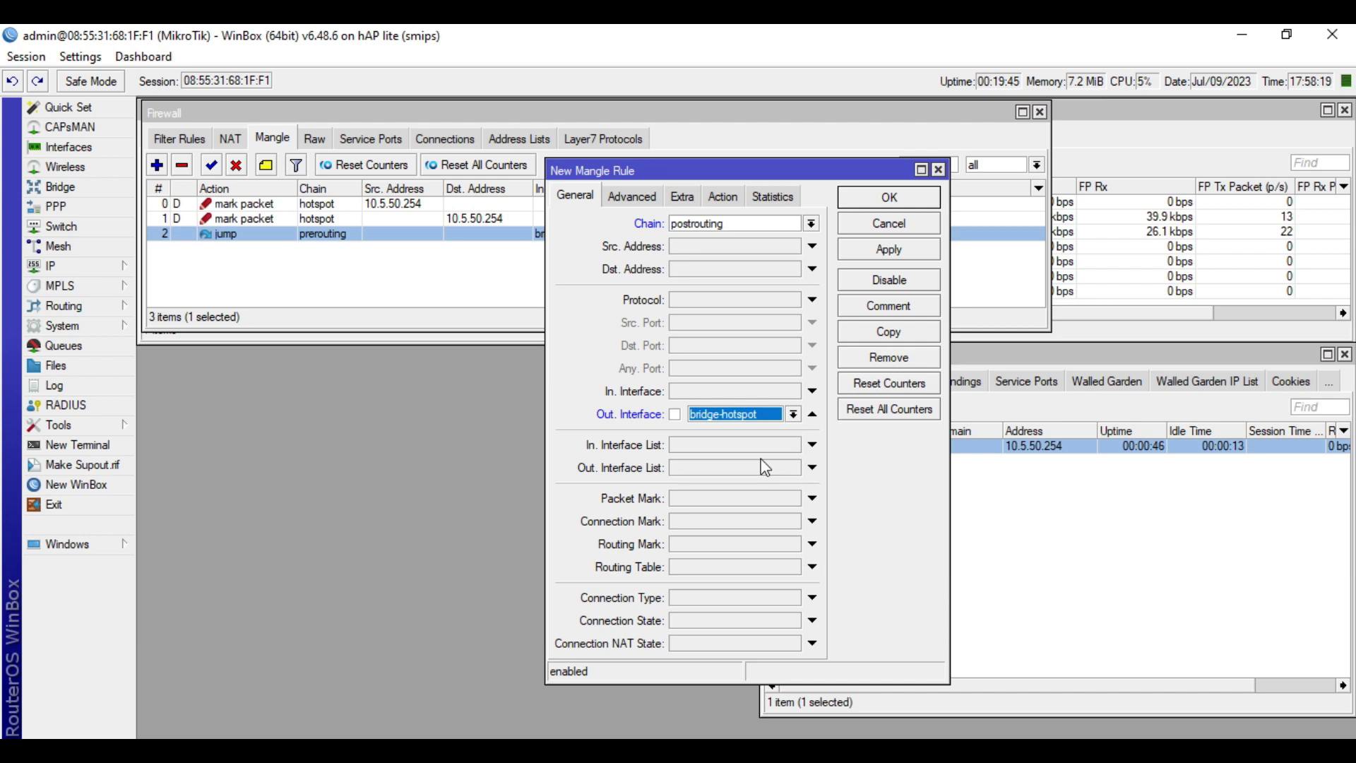
- Make the postrouting rule jump to the hotspot chain and save it
click(721, 197)
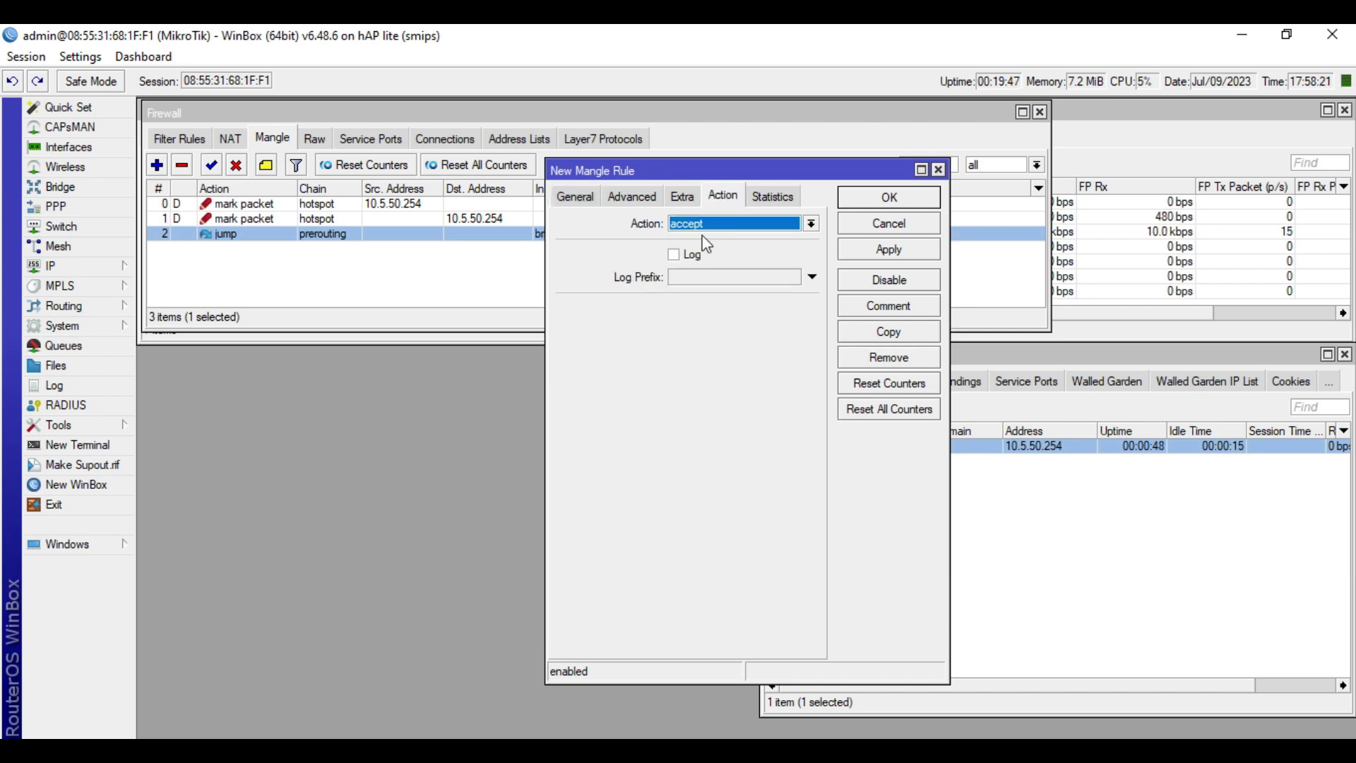
click(713, 224)
click(707, 344)
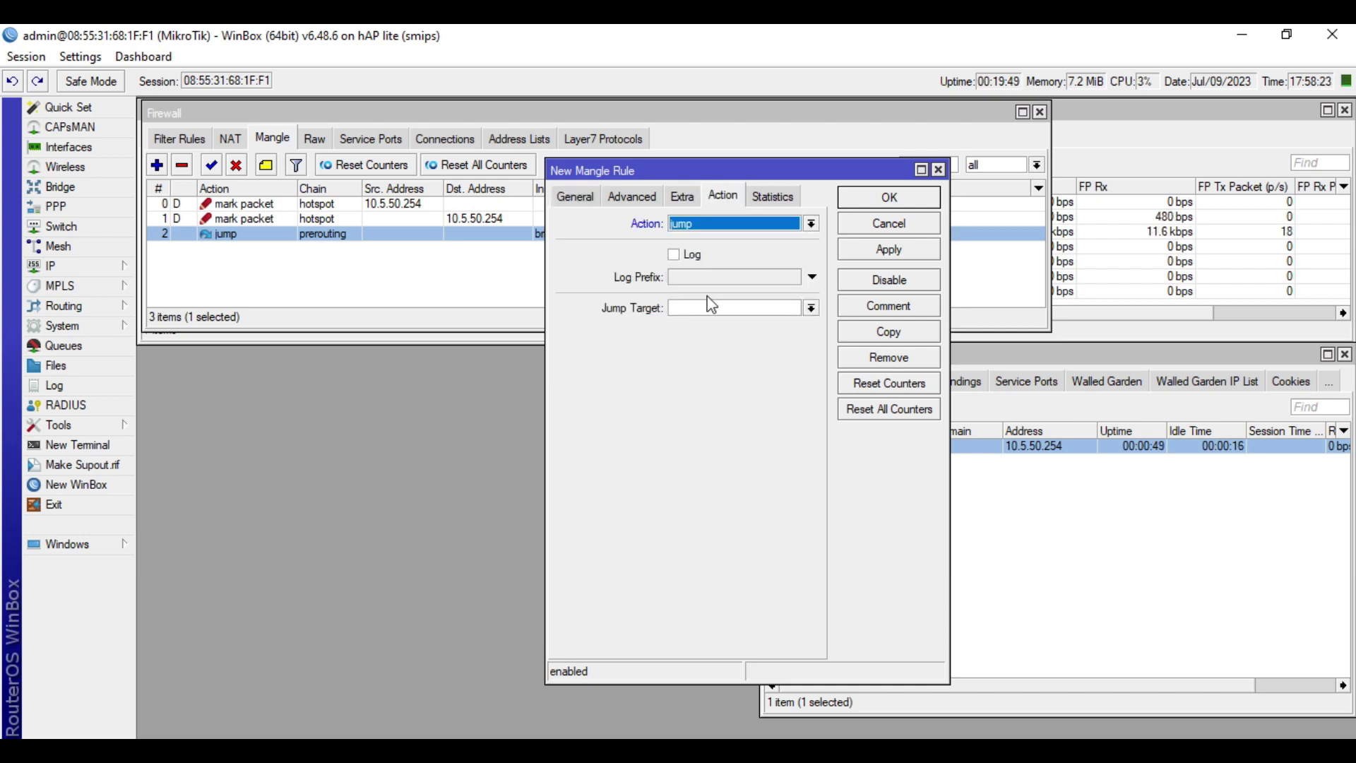
click(811, 308)
click(784, 334)
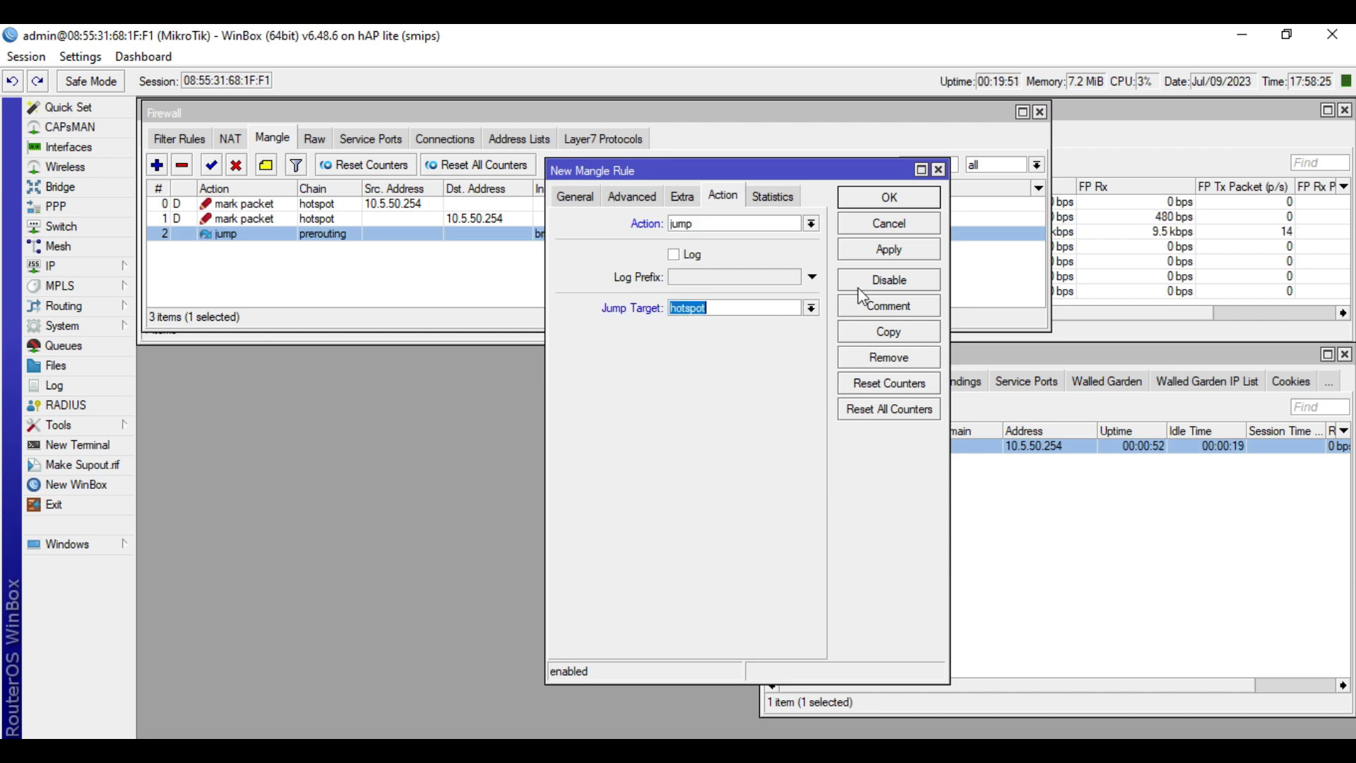
click(894, 252)
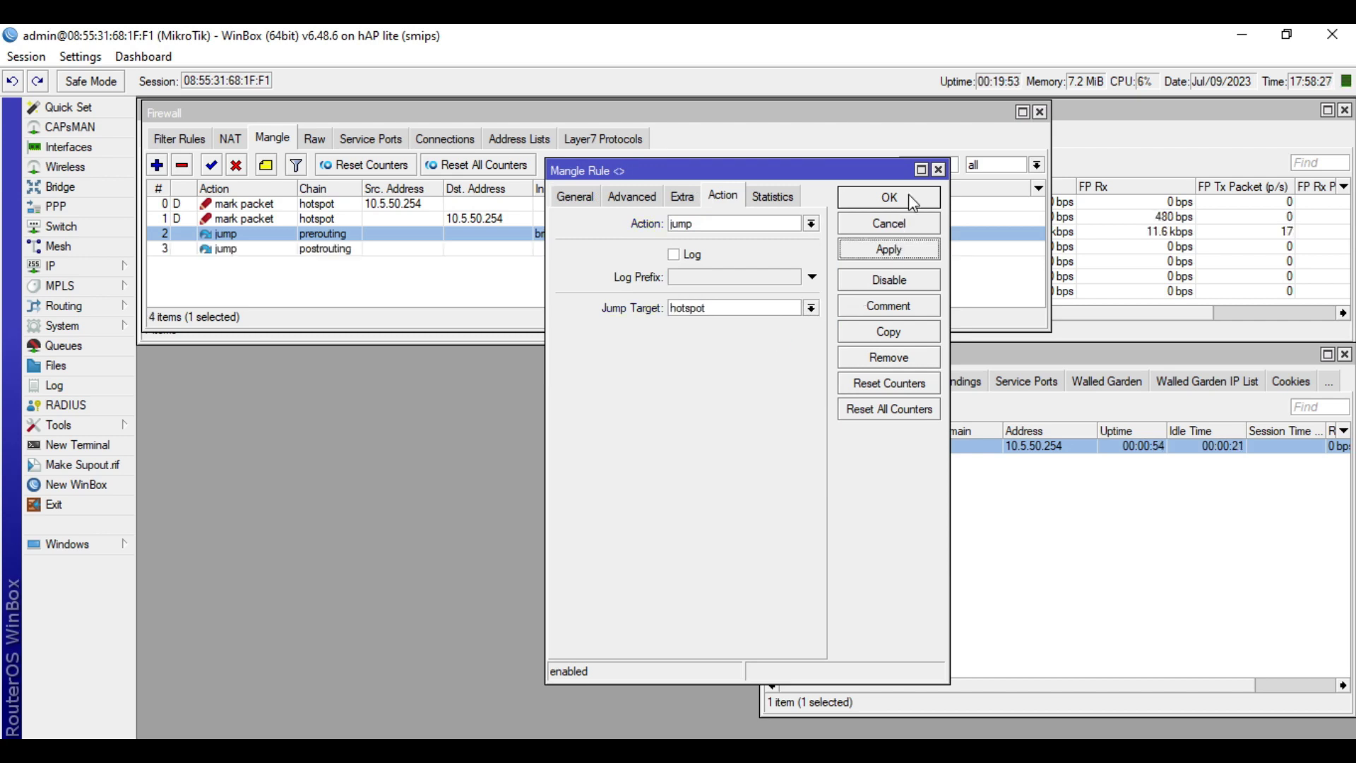
click(913, 201)
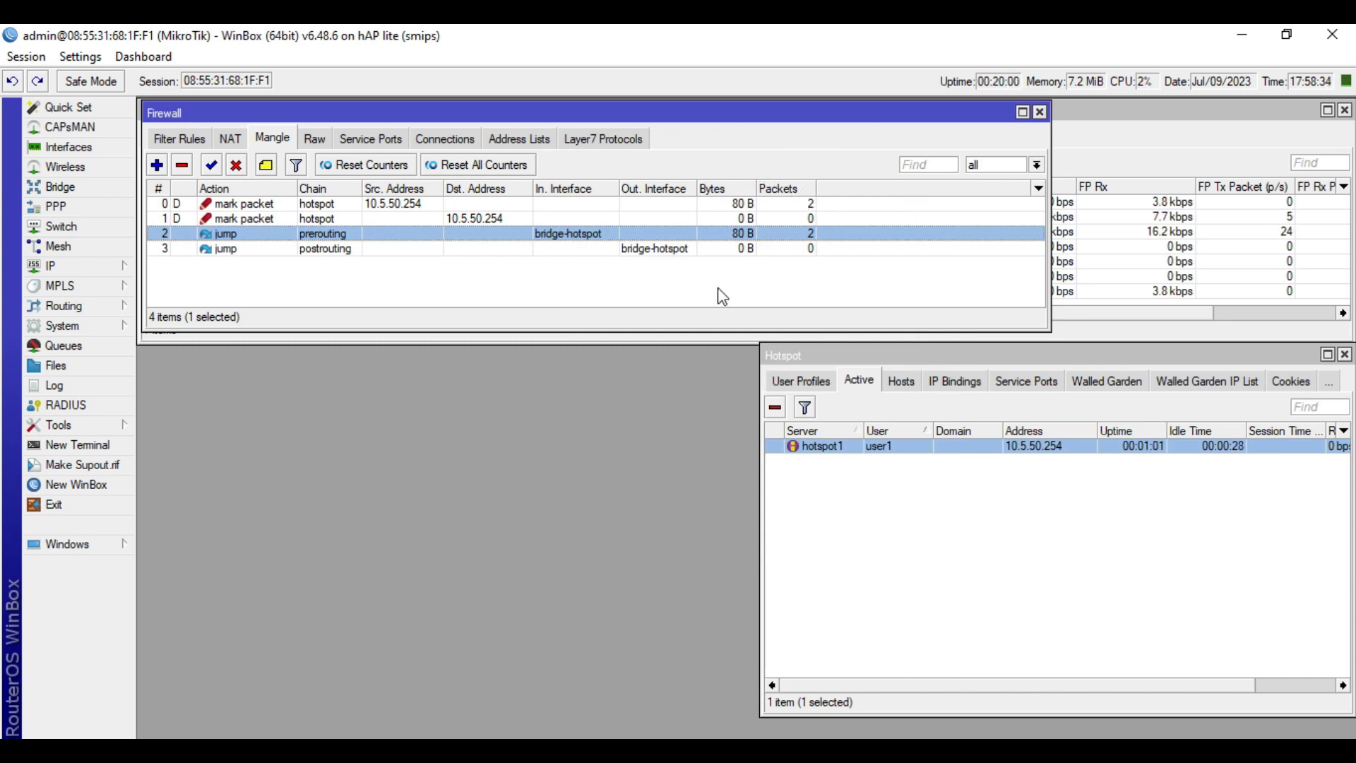
click(94, 345)
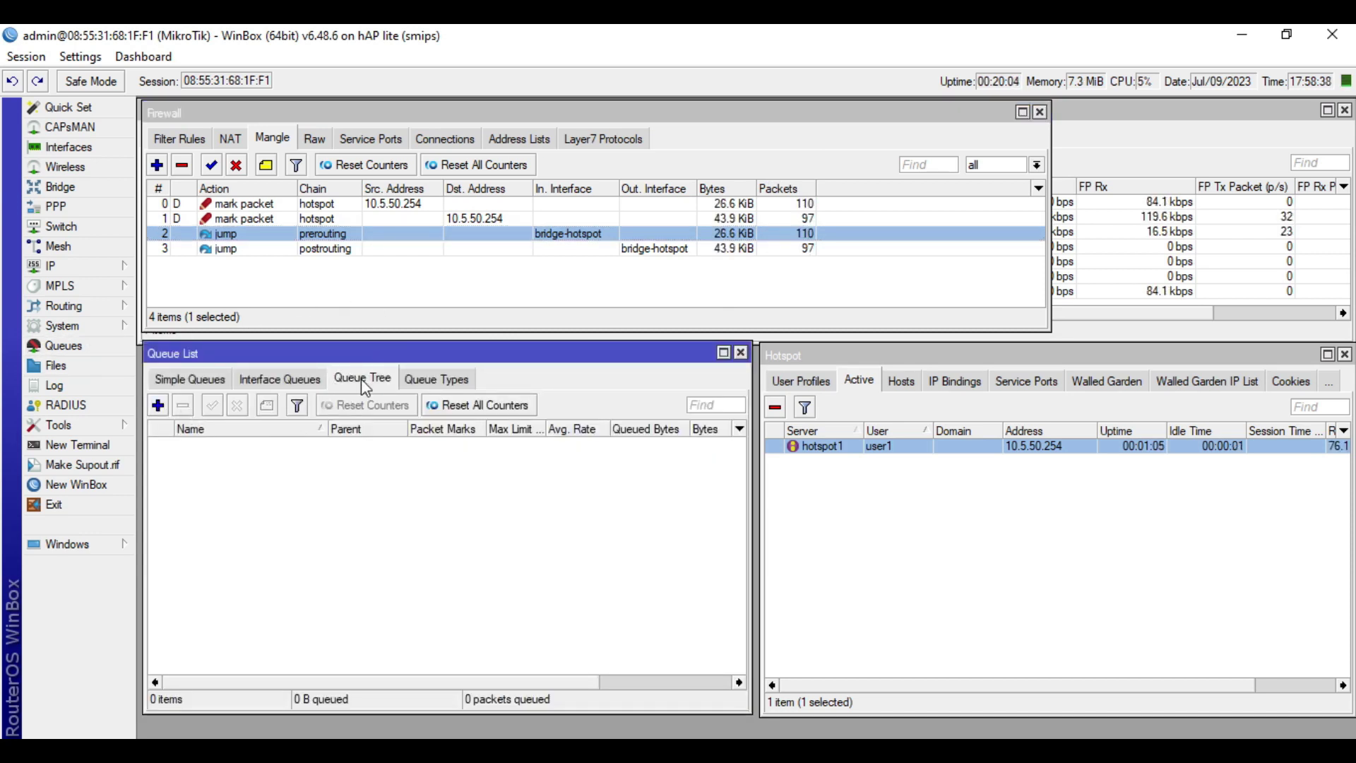
- Add a queue tree entry named Download with a 20M max limit
click(164, 404)
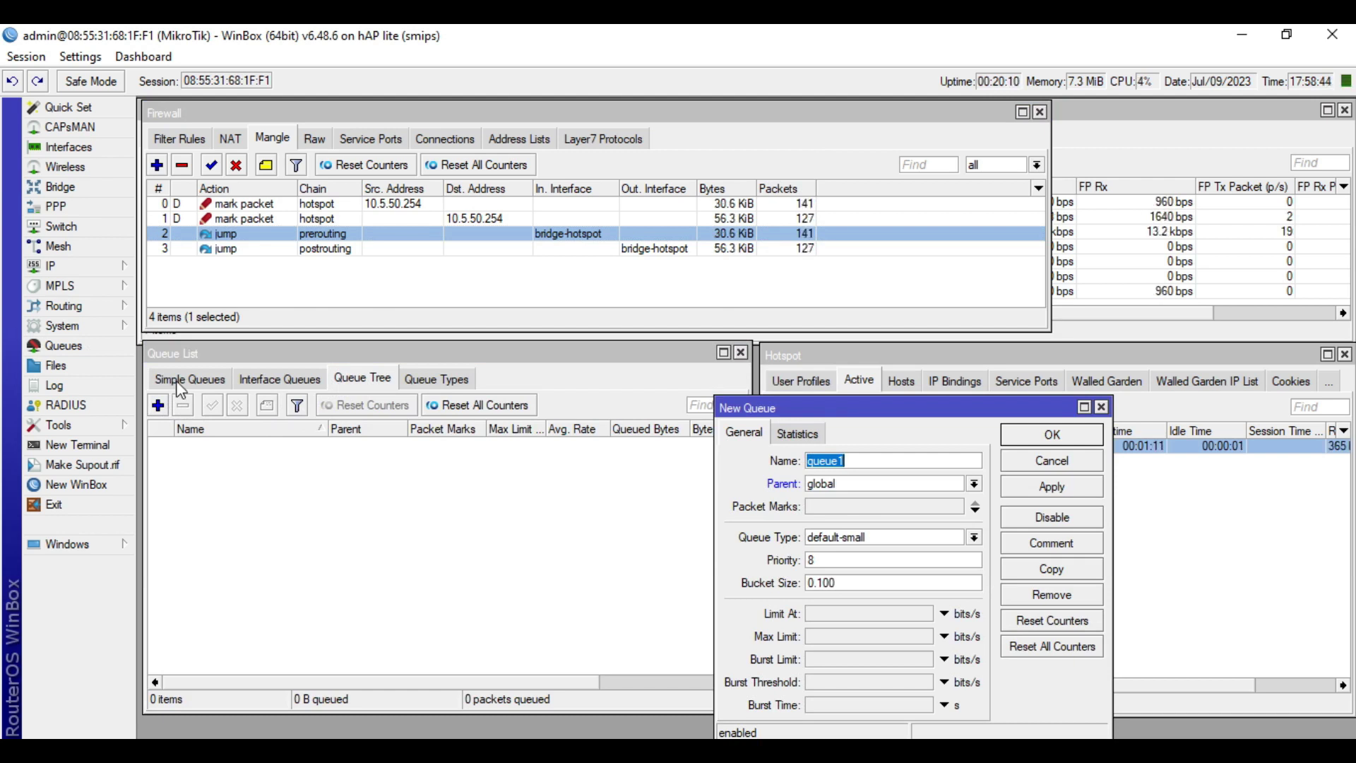
text(Download)
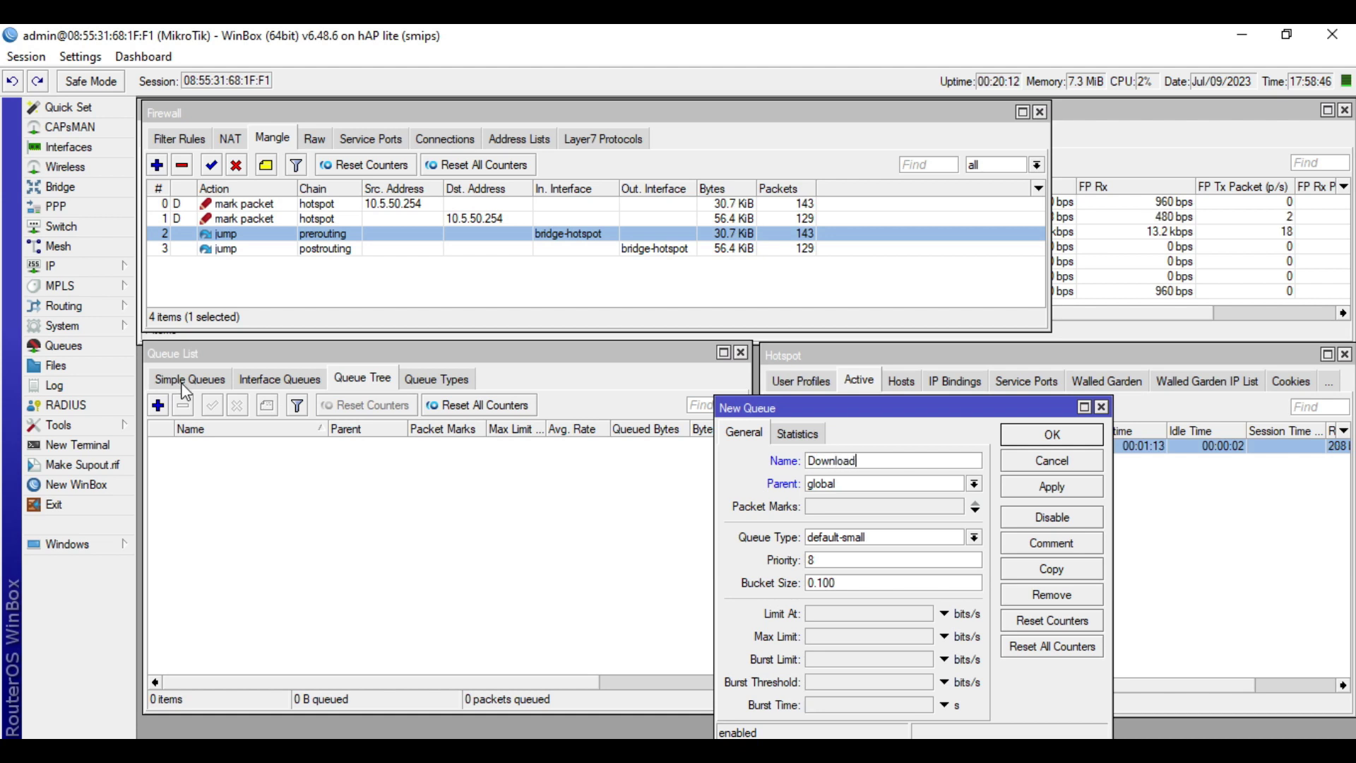
click(862, 638)
text(20M)
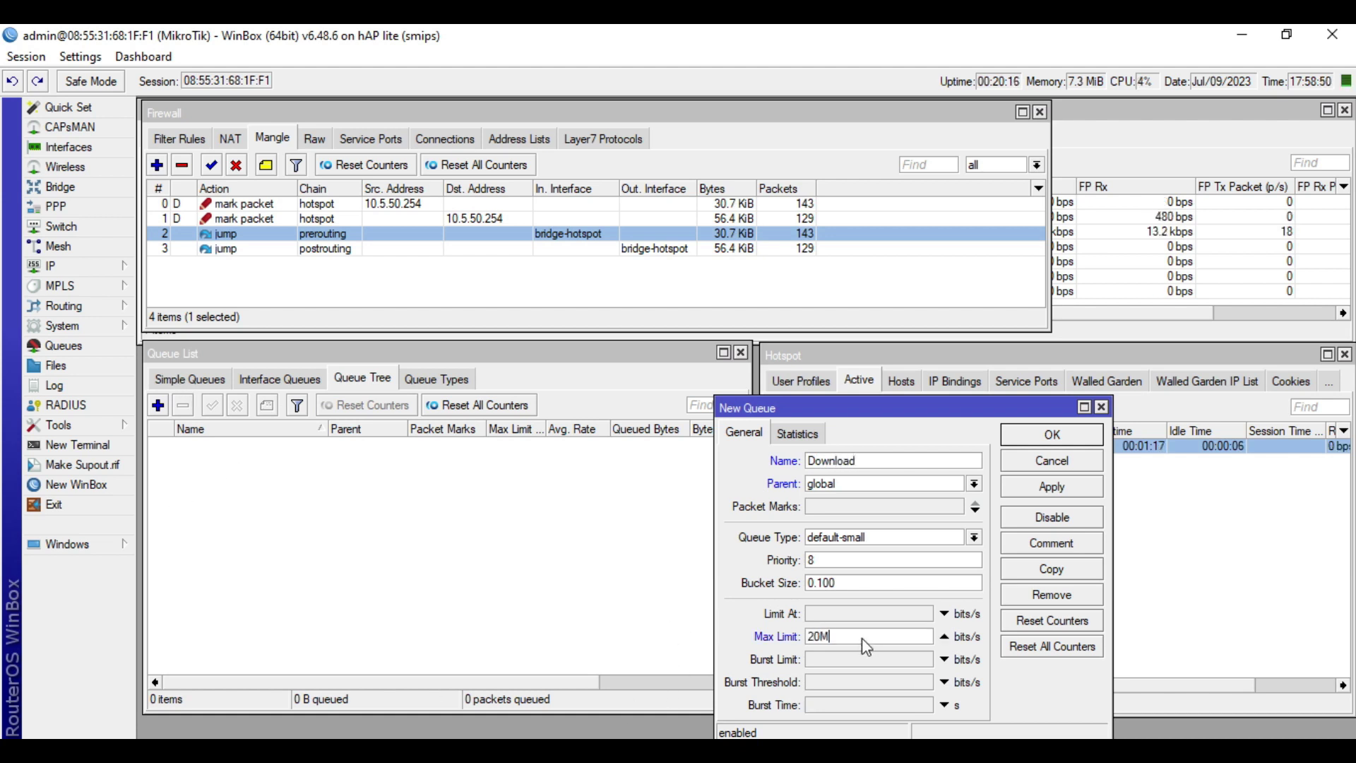
click(1050, 493)
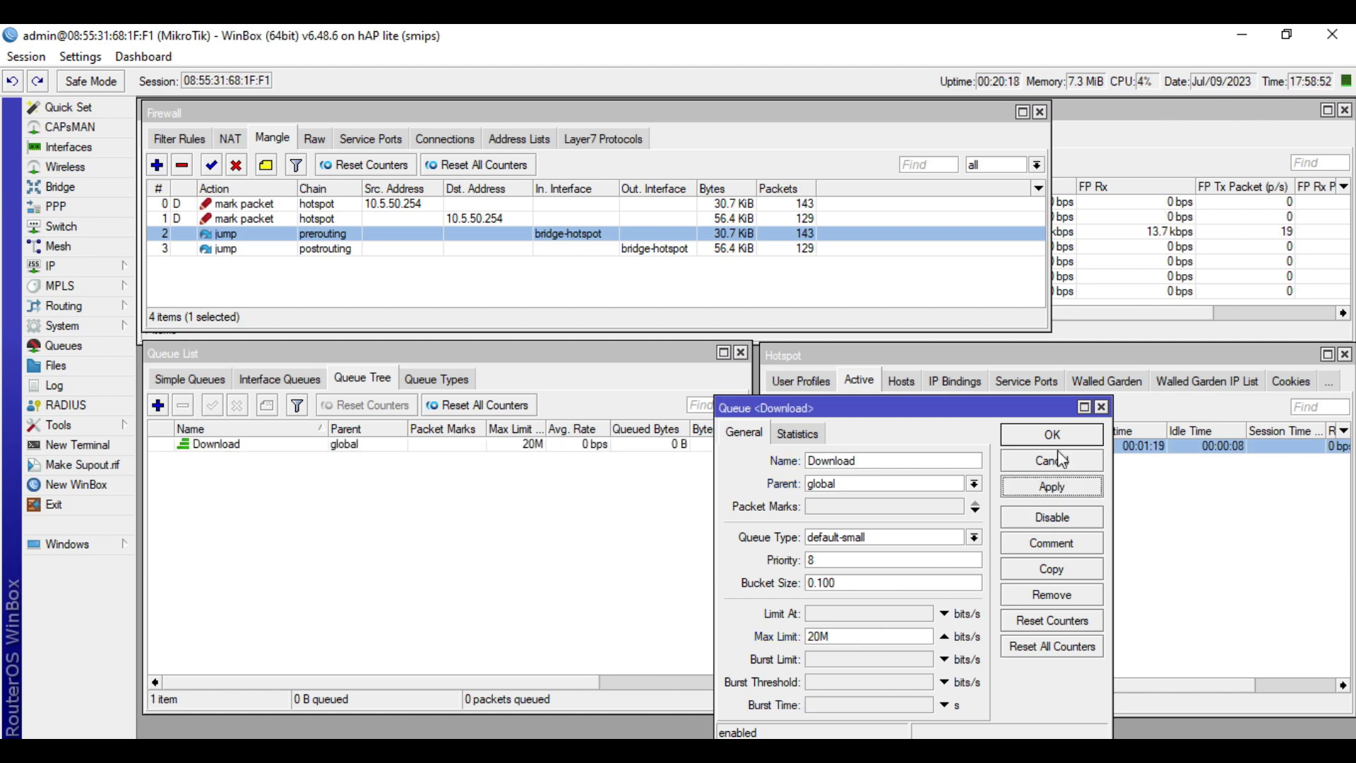
click(1052, 435)
- Add a queue tree entry named Upload with a 20M max limit
click(163, 407)
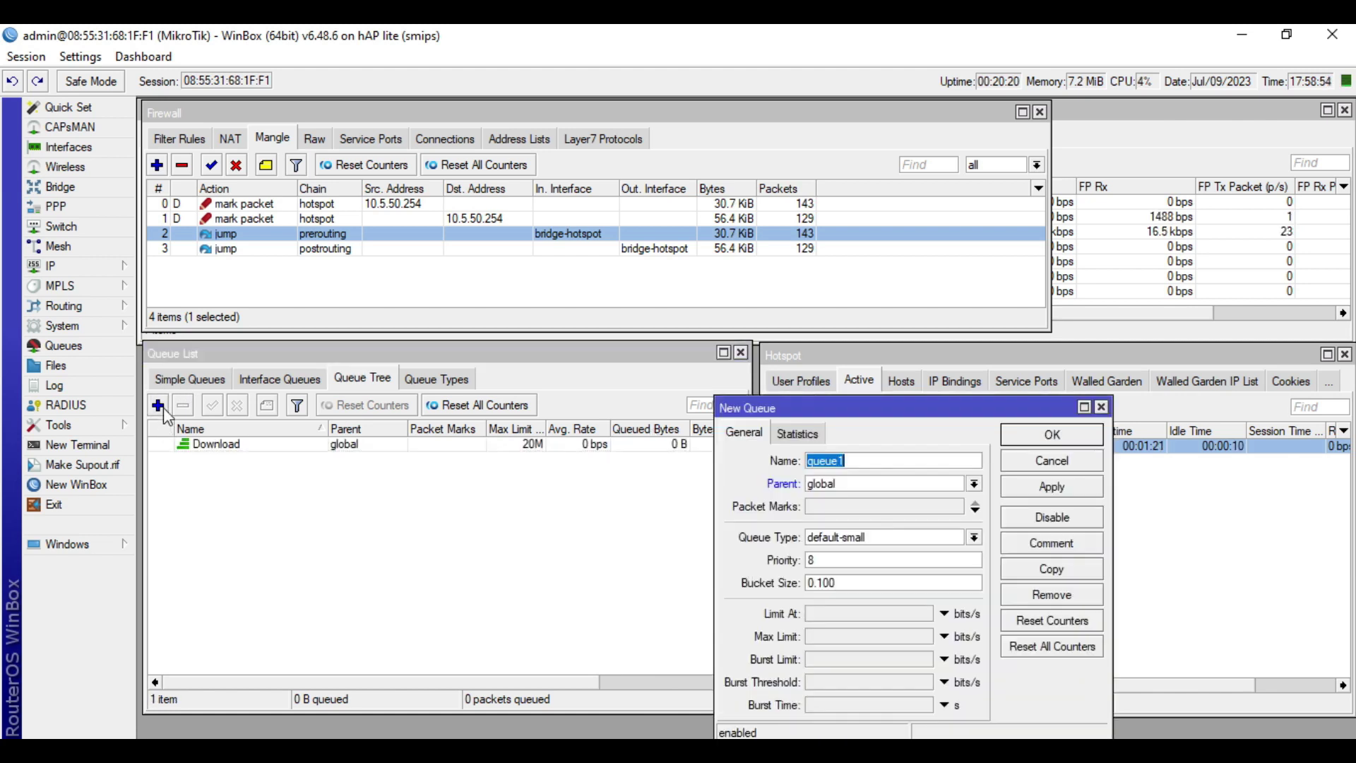
text(Upload)
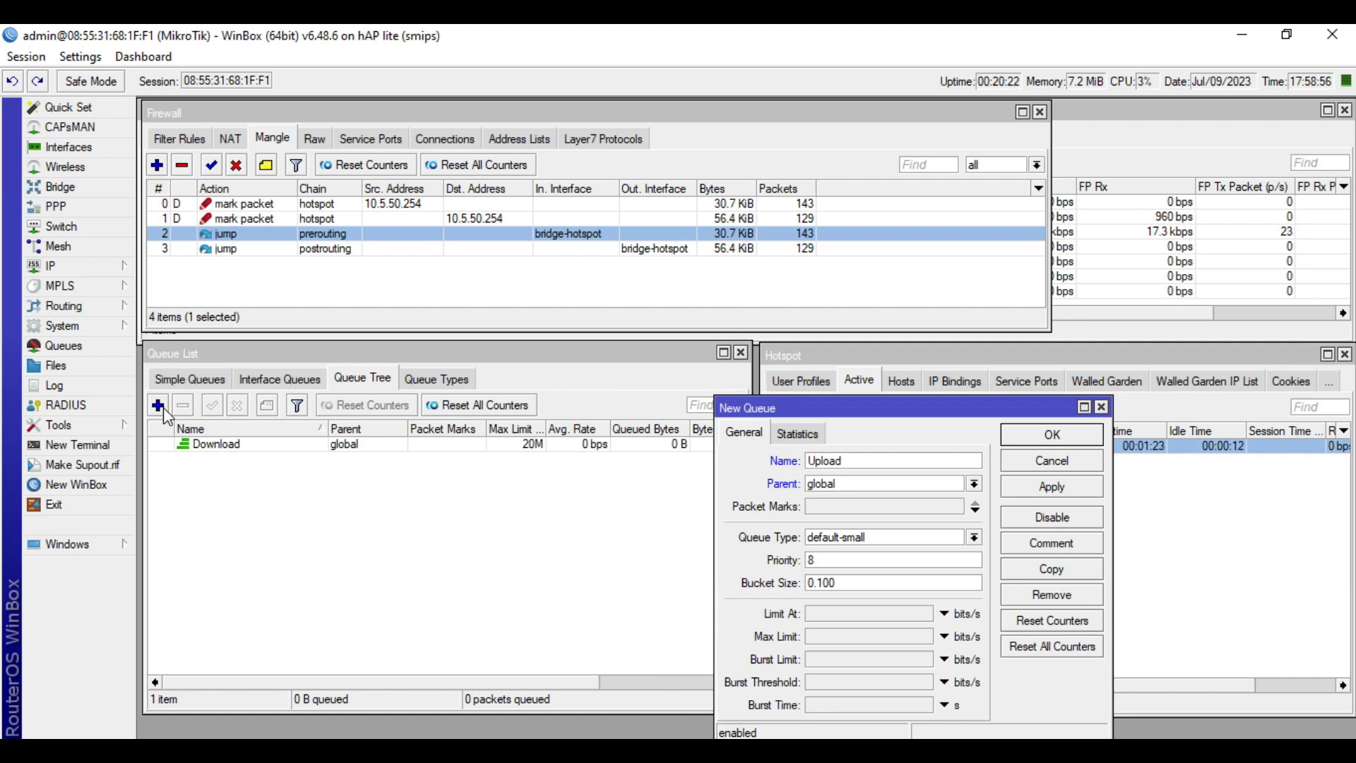
click(834, 637)
text(20M)
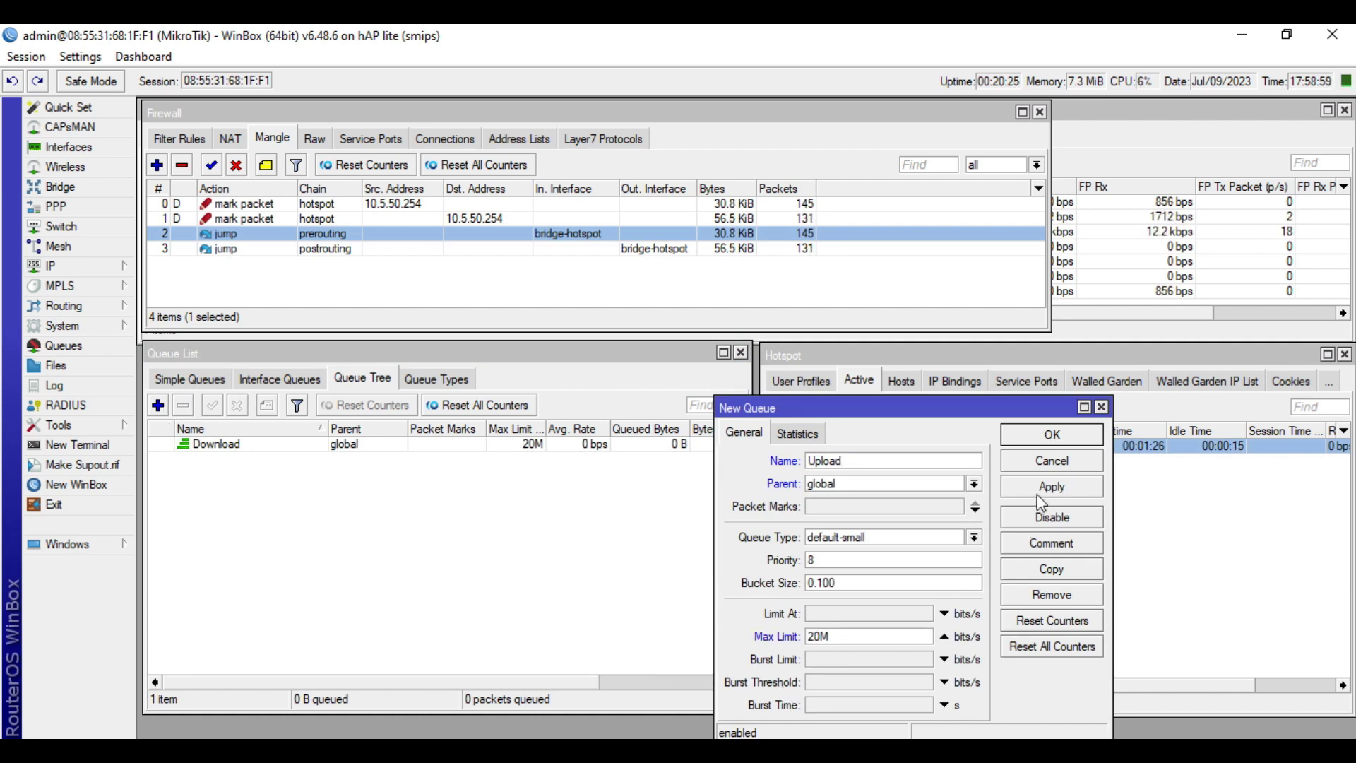
click(1051, 487)
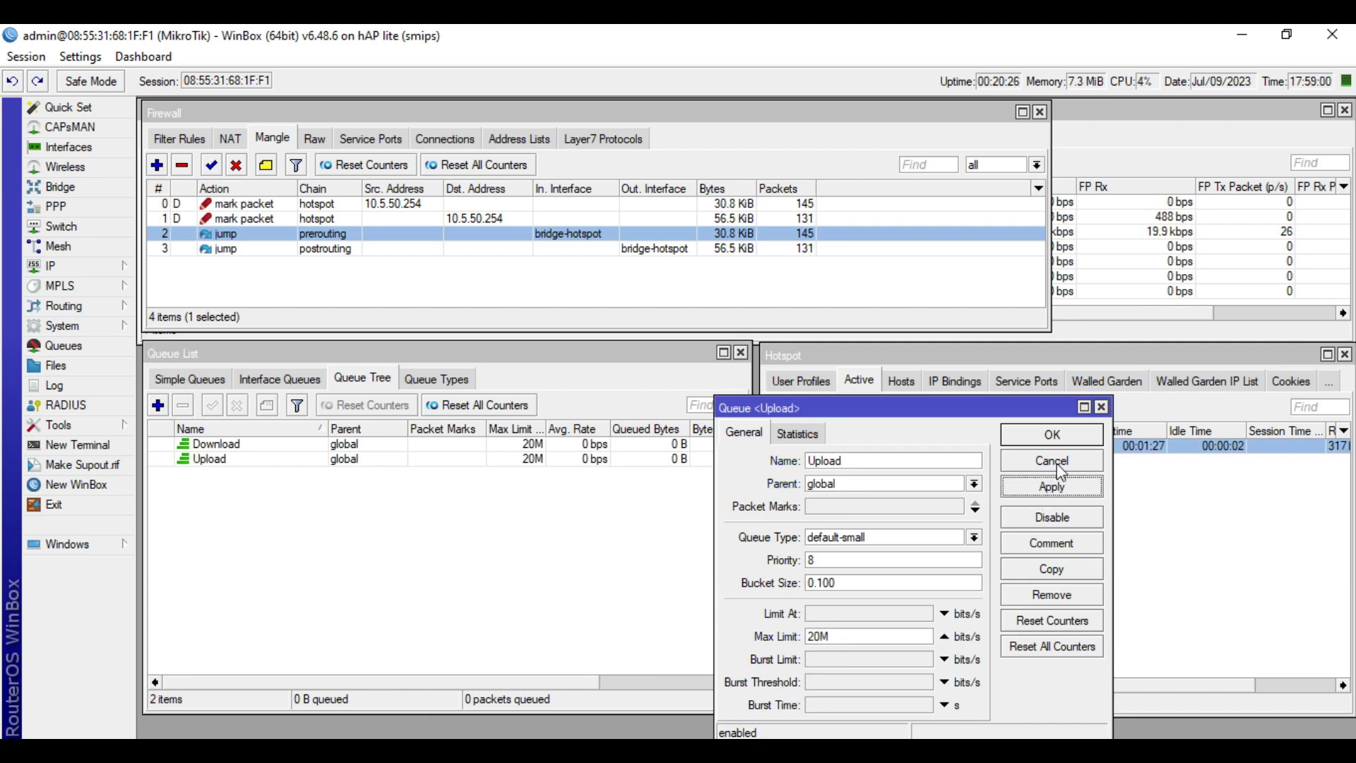
click(1052, 435)
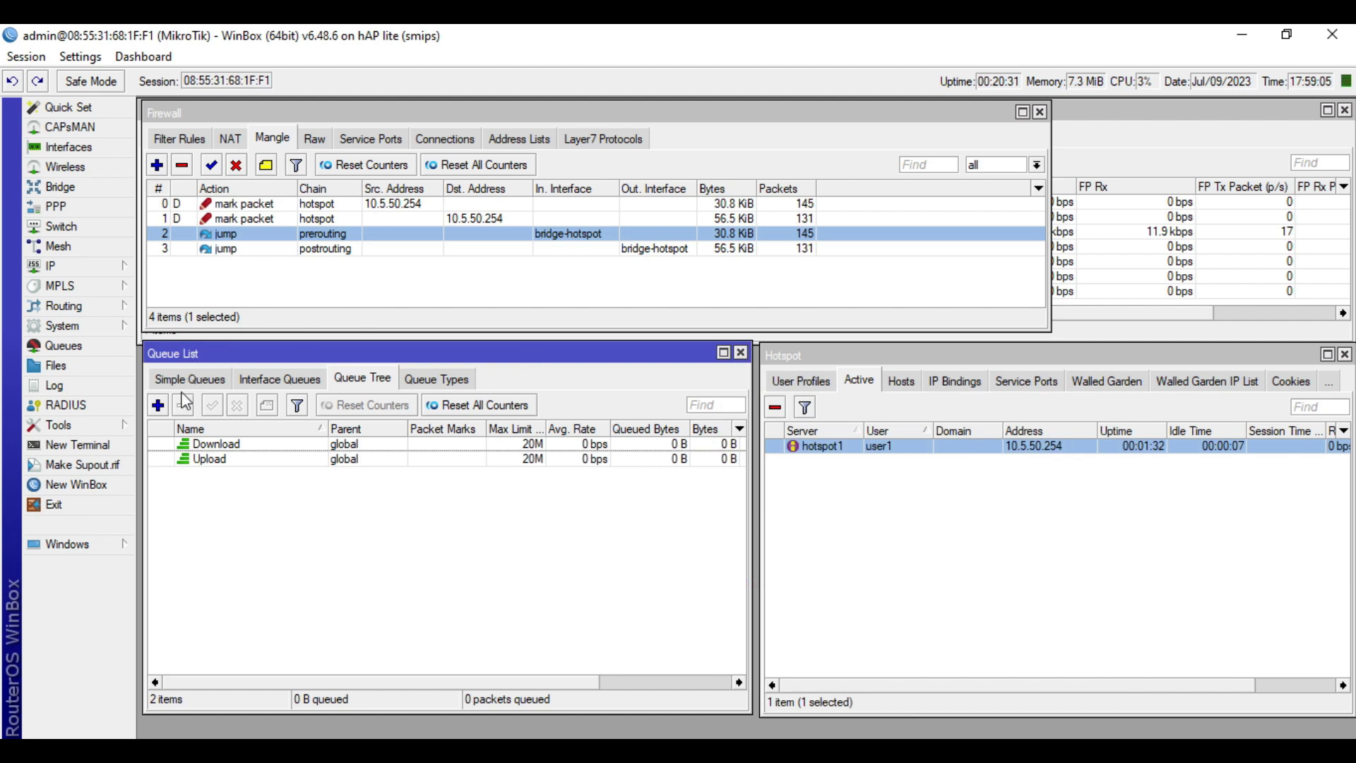
- Create a queue named 5MB-Hotspot-Down with Download as its parent
click(158, 405)
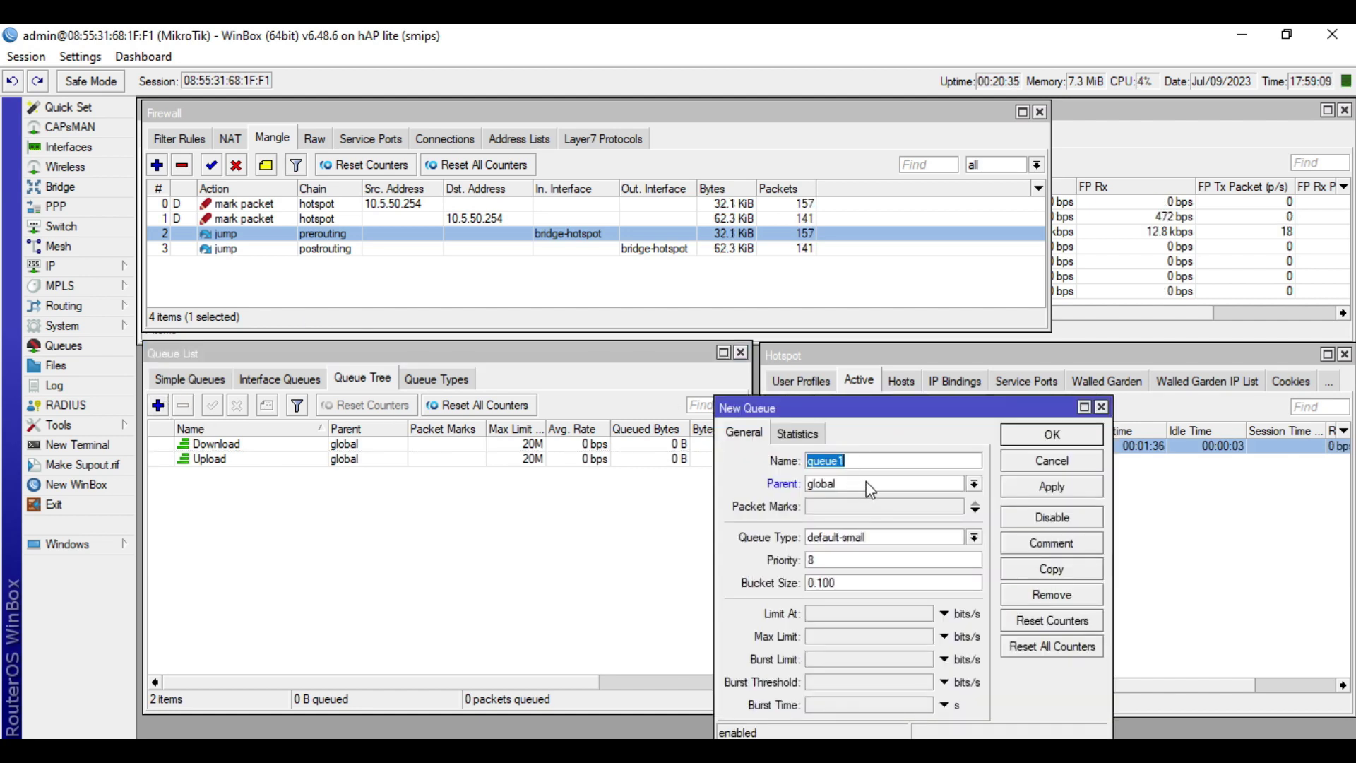
text(5MB-Hotspot)
key(BackSpace)
text(spot-Down)
click(866, 485)
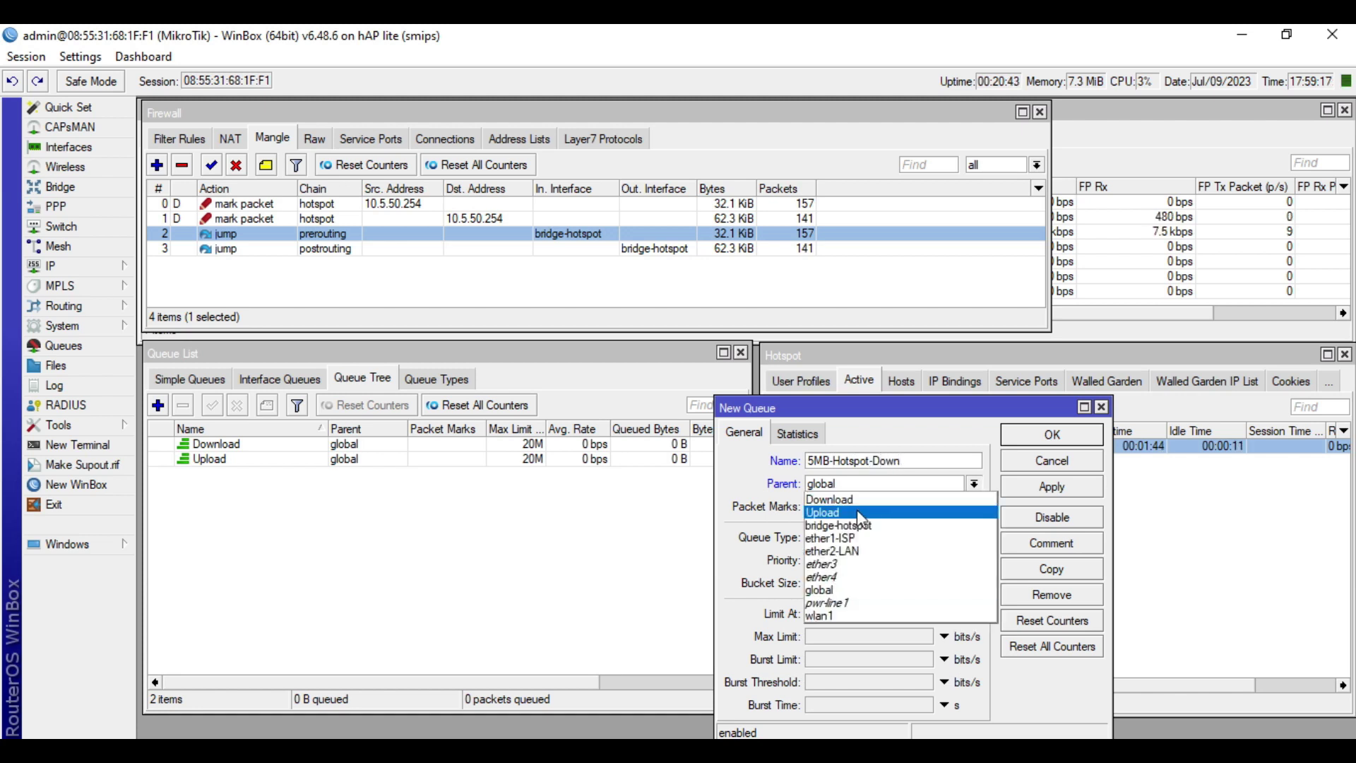
click(867, 501)
- Give it packet mark hotspot-out, queue type pcq-download-default and a 5M max limit, then save
click(955, 506)
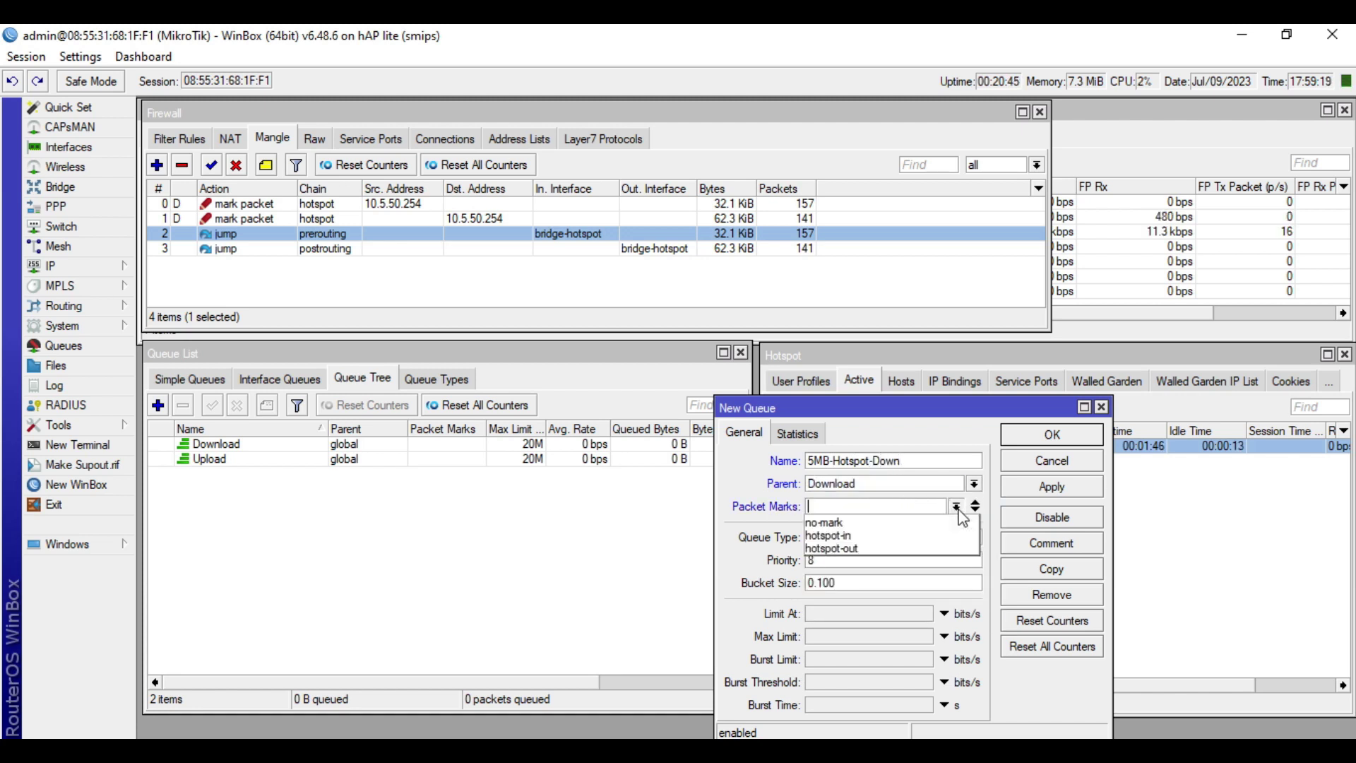
click(929, 549)
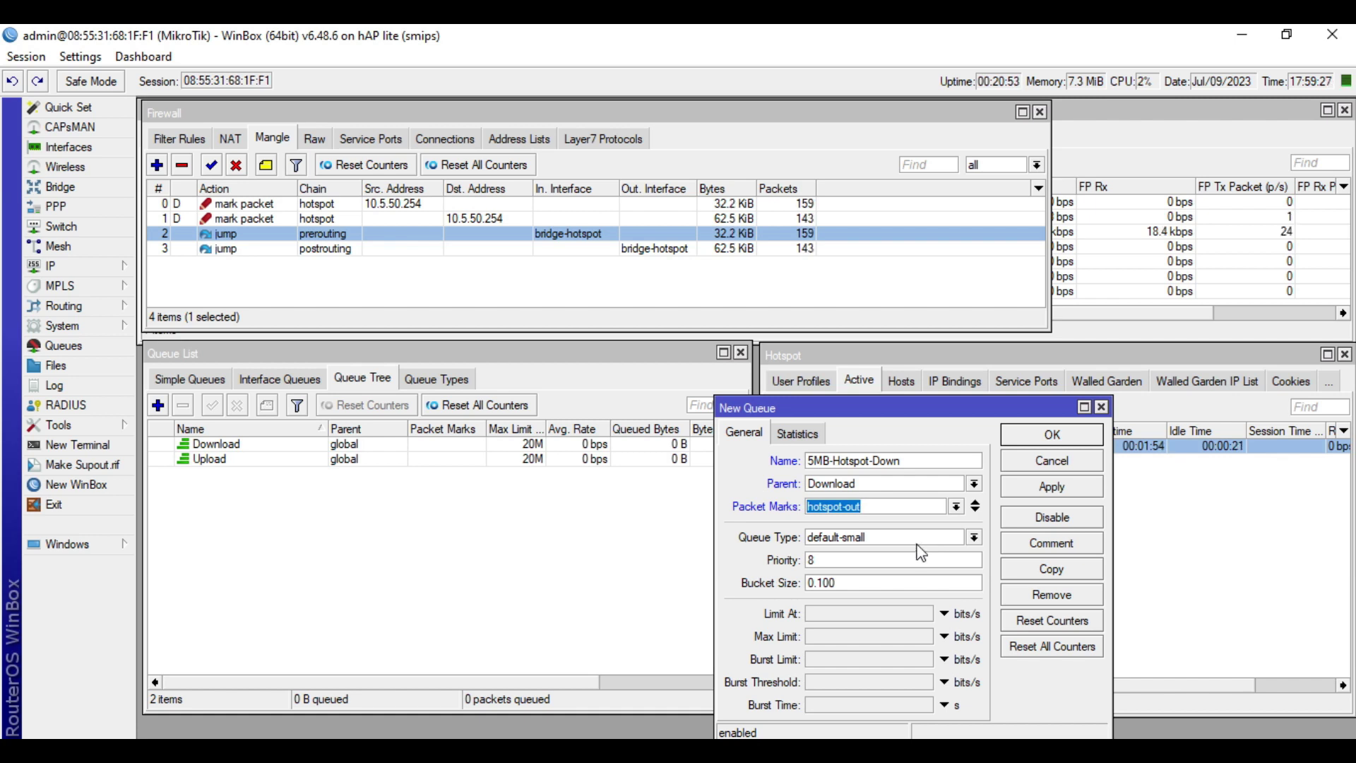
click(873, 538)
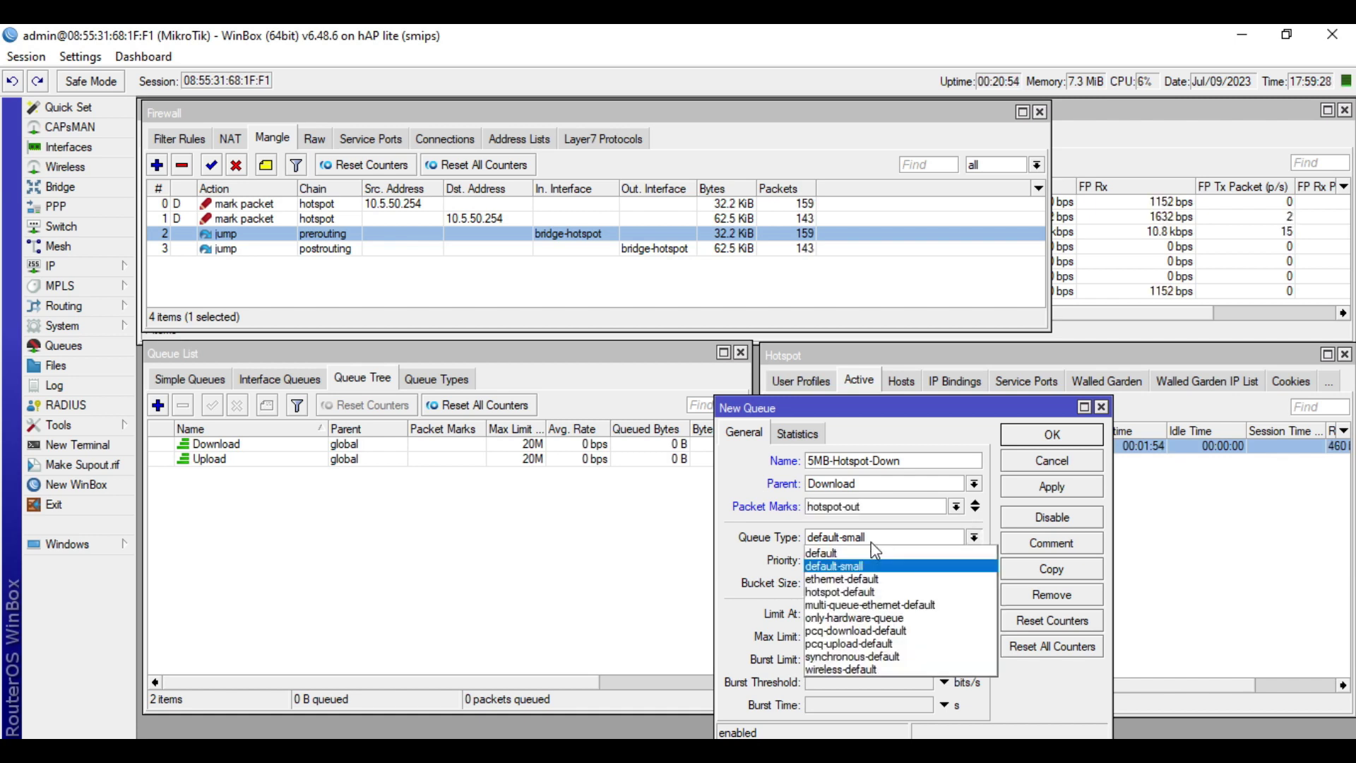
click(865, 630)
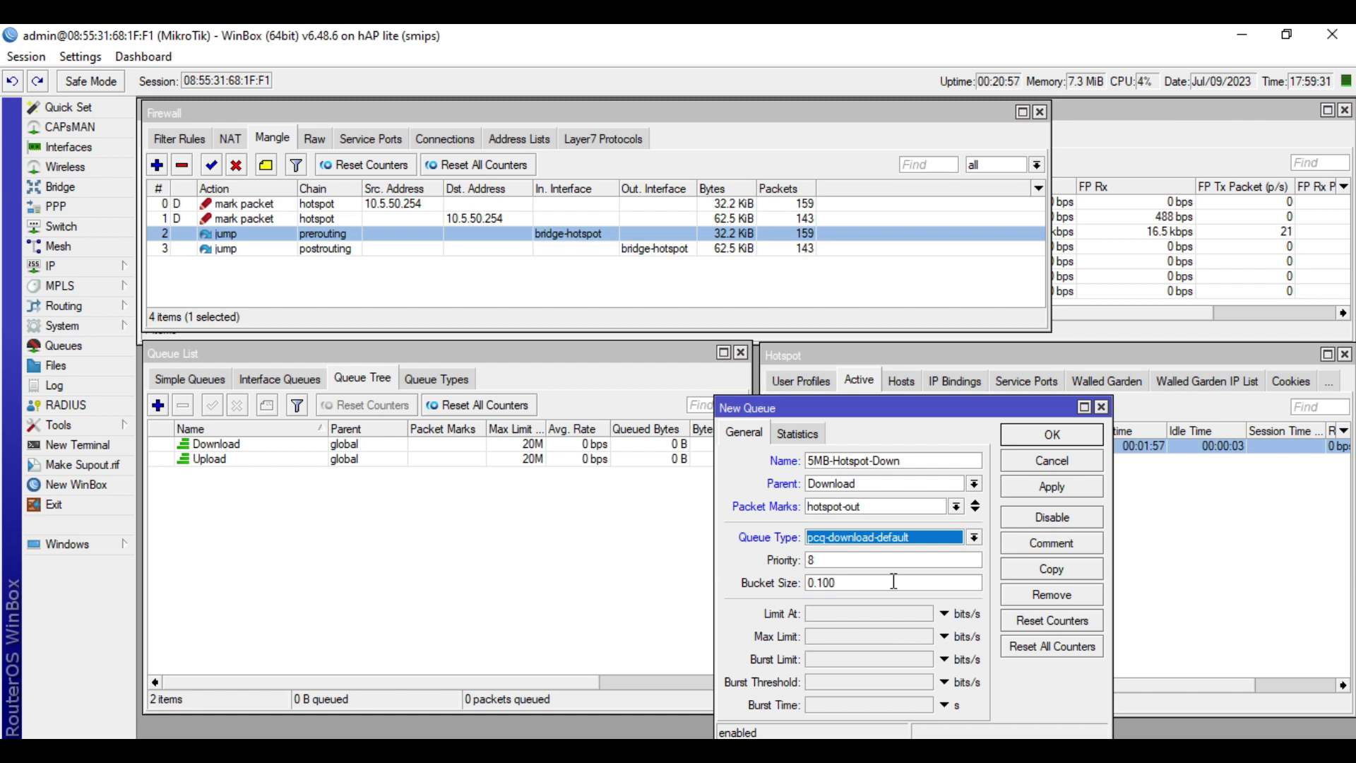
click(855, 637)
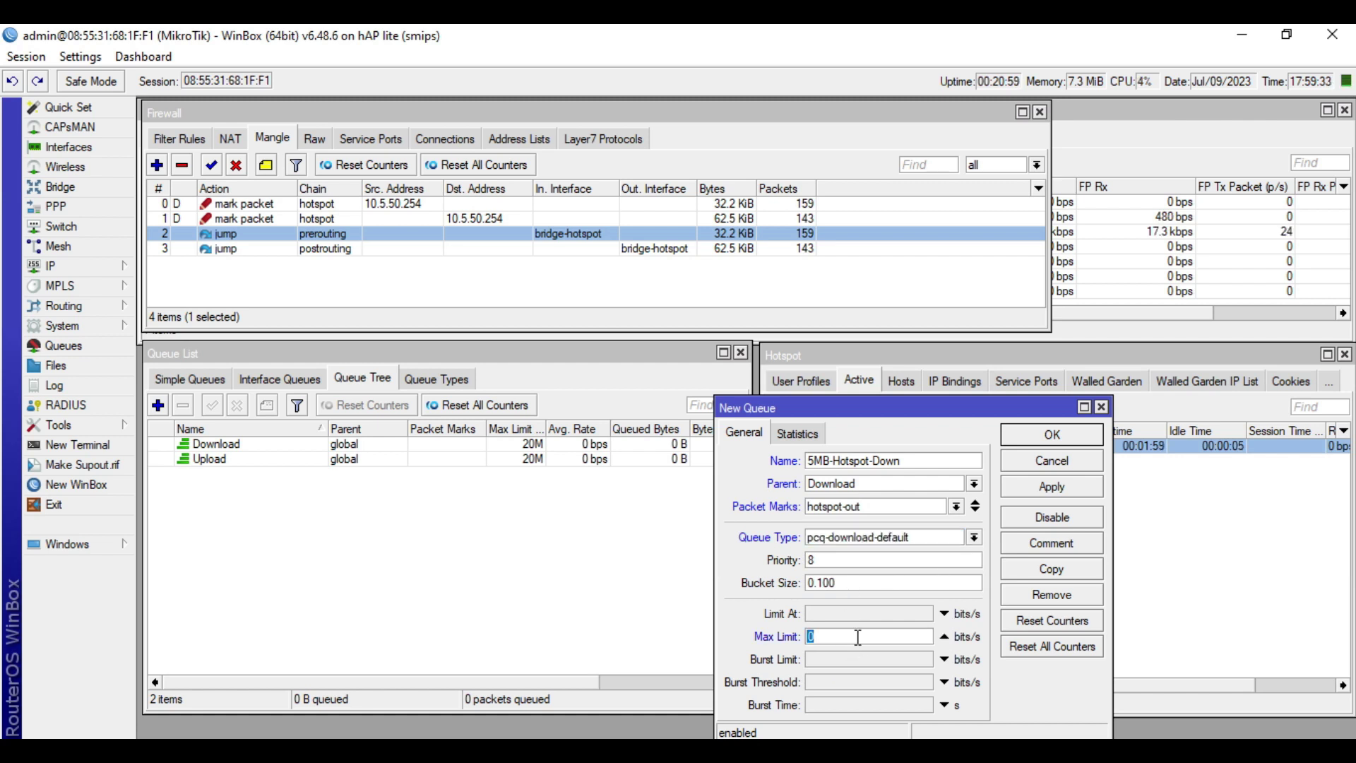
text(5M)
click(1070, 488)
click(1084, 436)
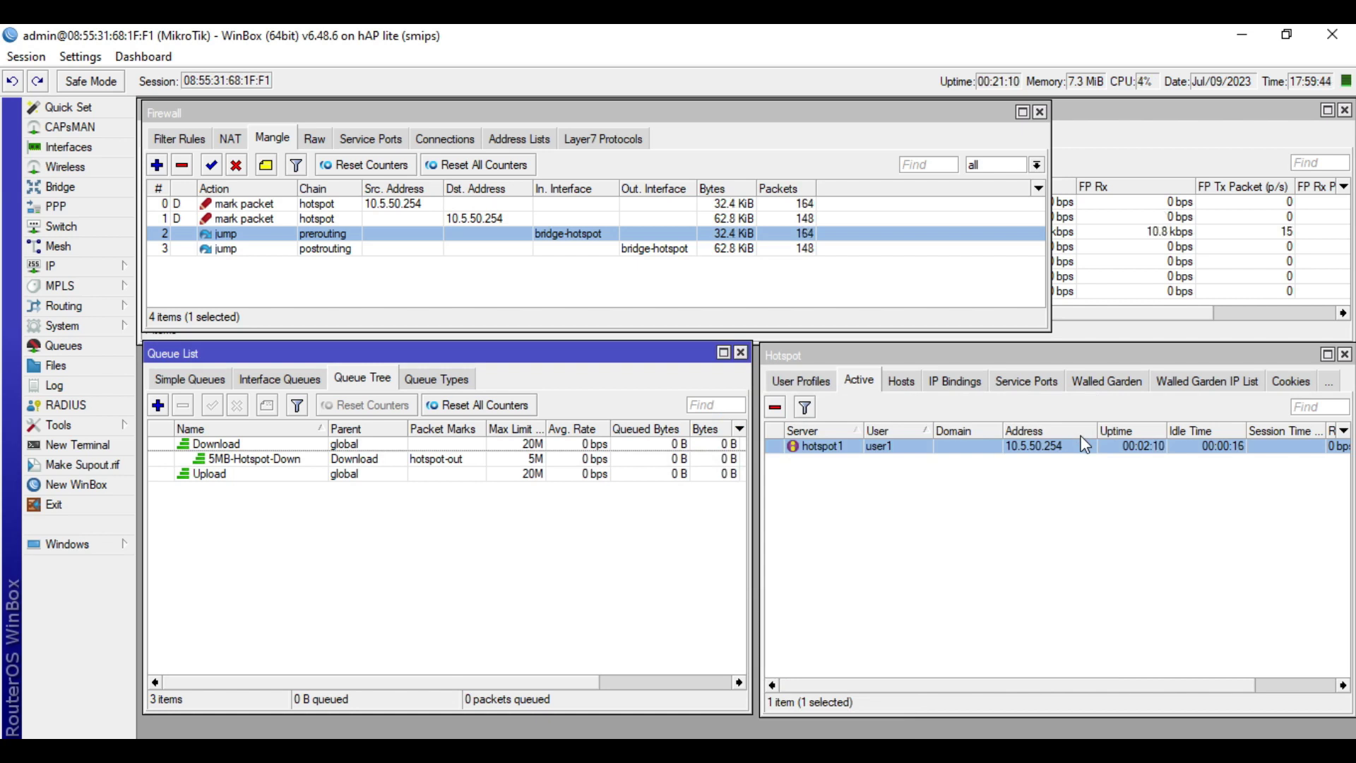
- Start a 5MB-Hotspot-Upload queue with Upload as its parent
click(243, 474)
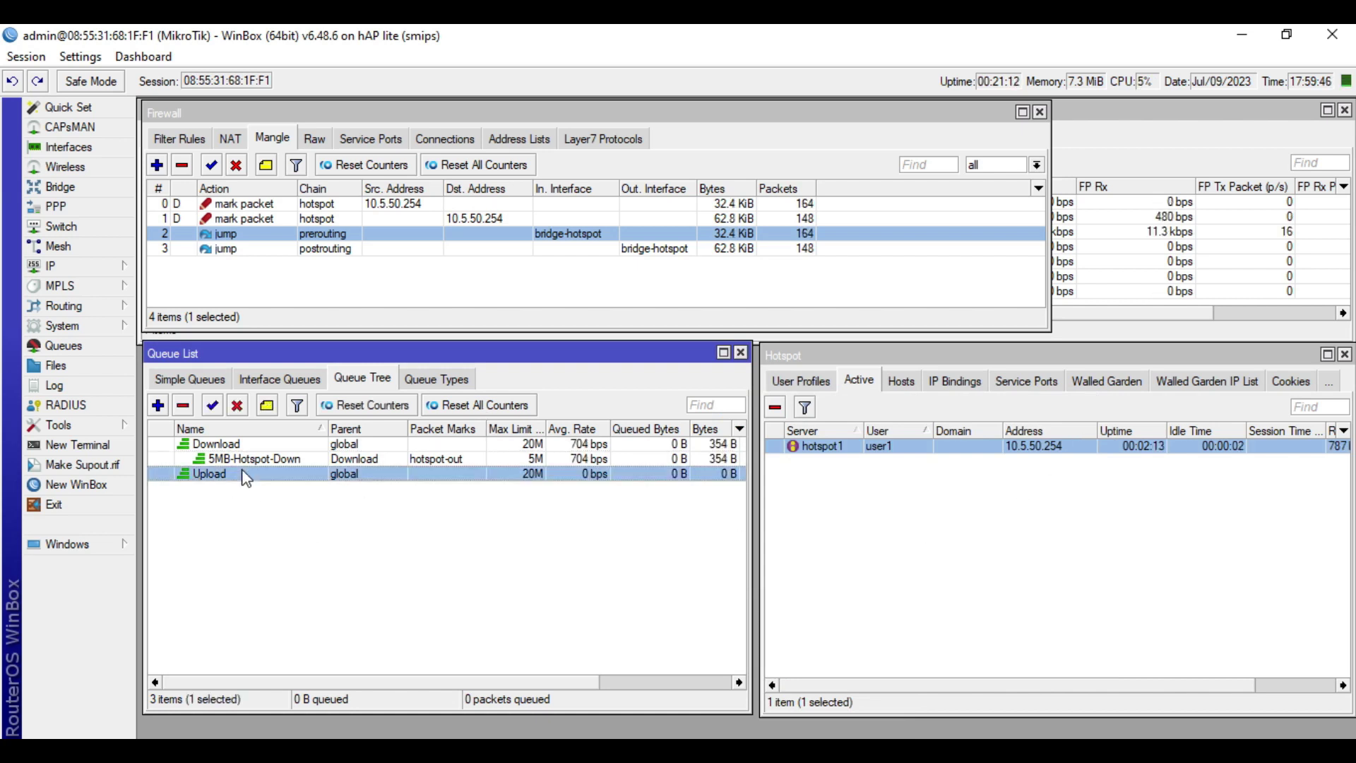
click(158, 407)
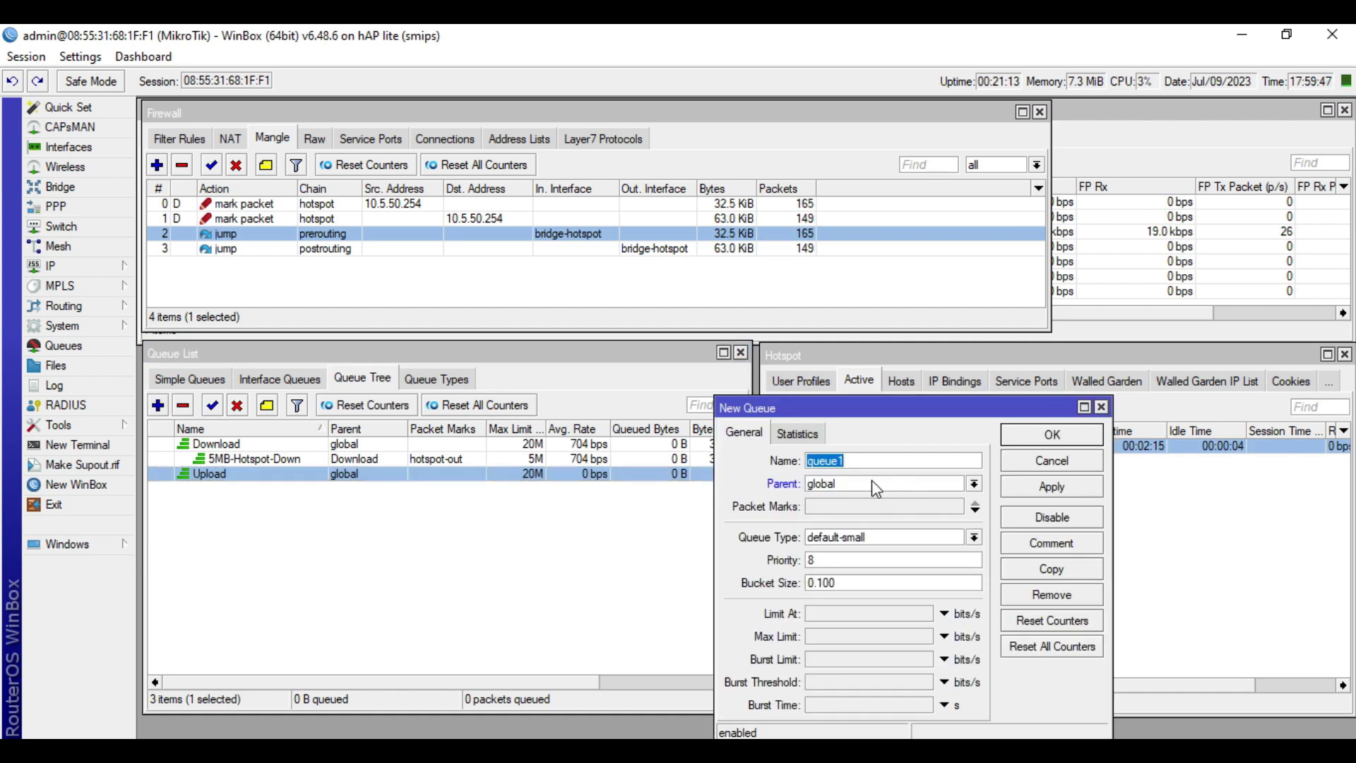
text(5MB )
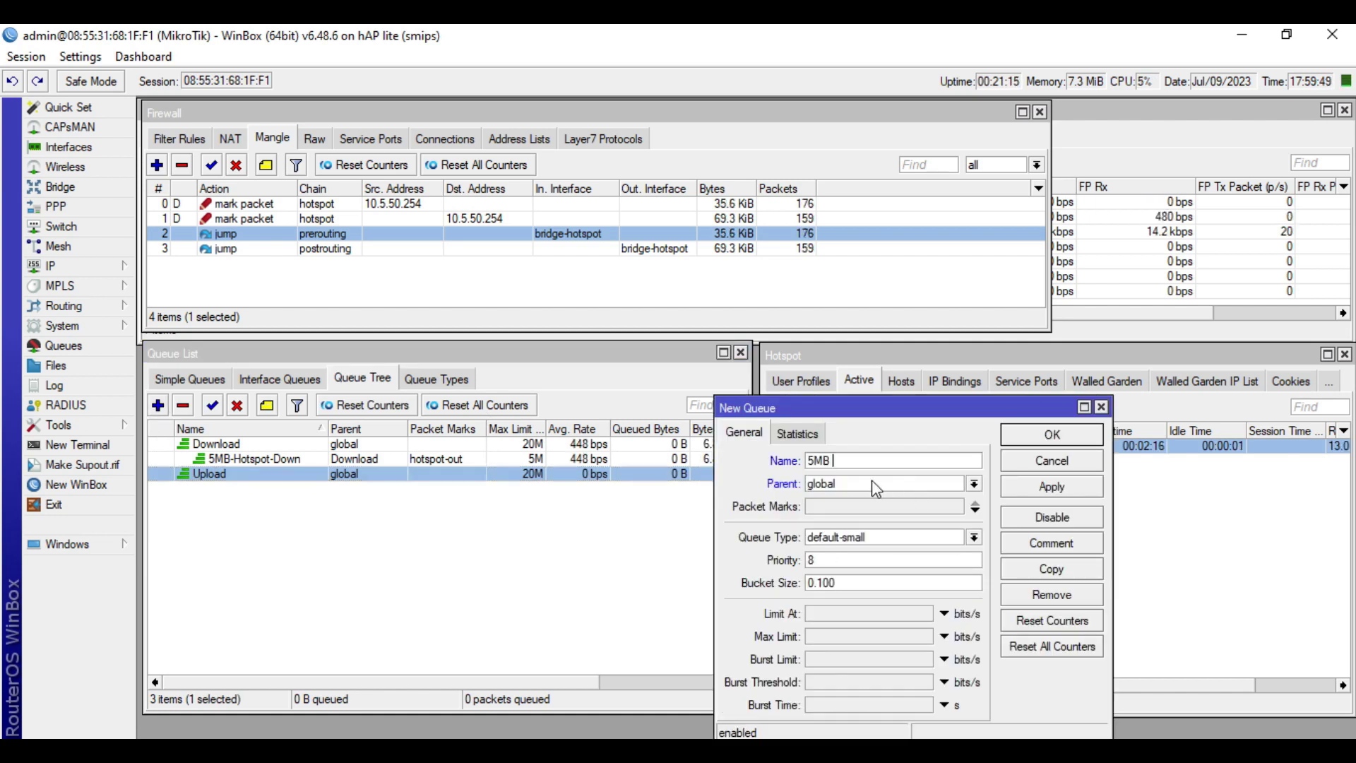
text(Hotspot-Upload)
click(872, 481)
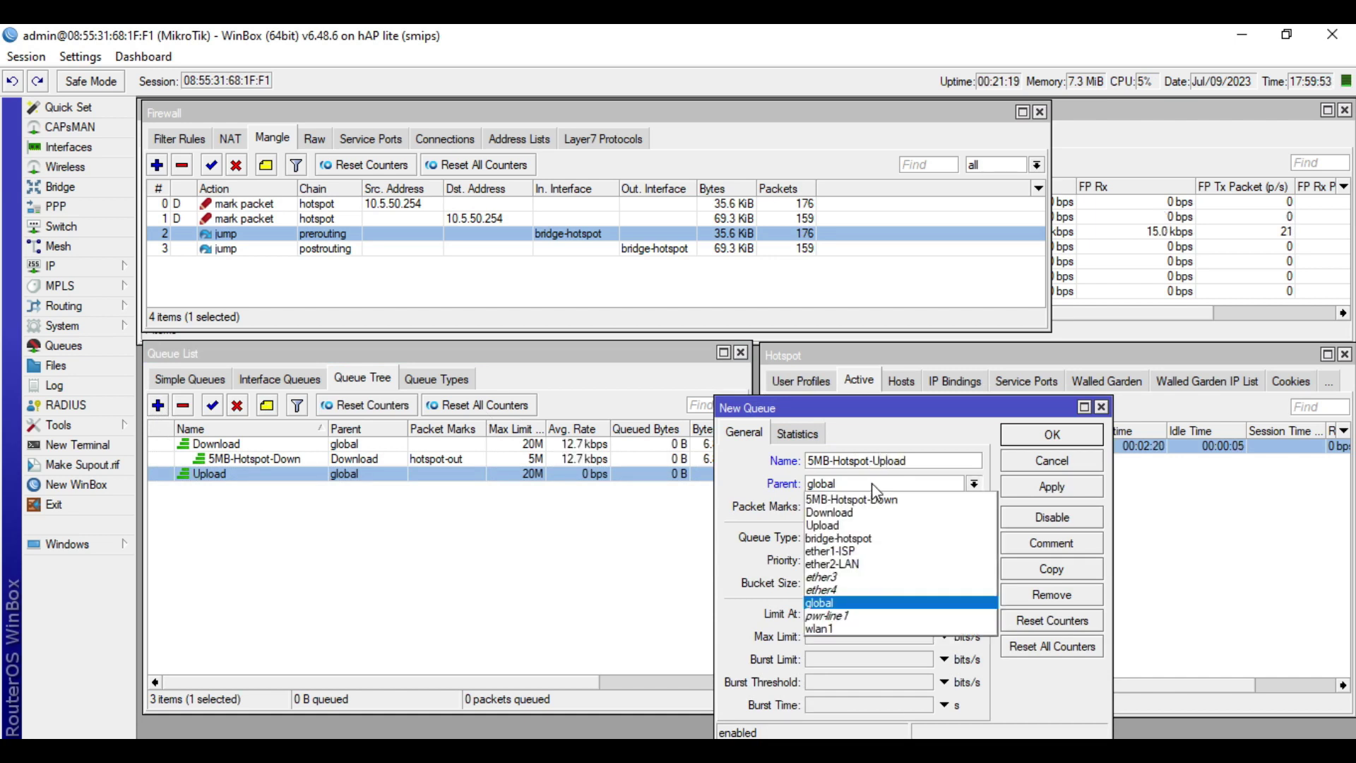
click(858, 529)
- Give it packet mark hotspot-in, a 7M max limit and pcq-upload-default queue type, then save
click(975, 510)
click(955, 506)
click(917, 547)
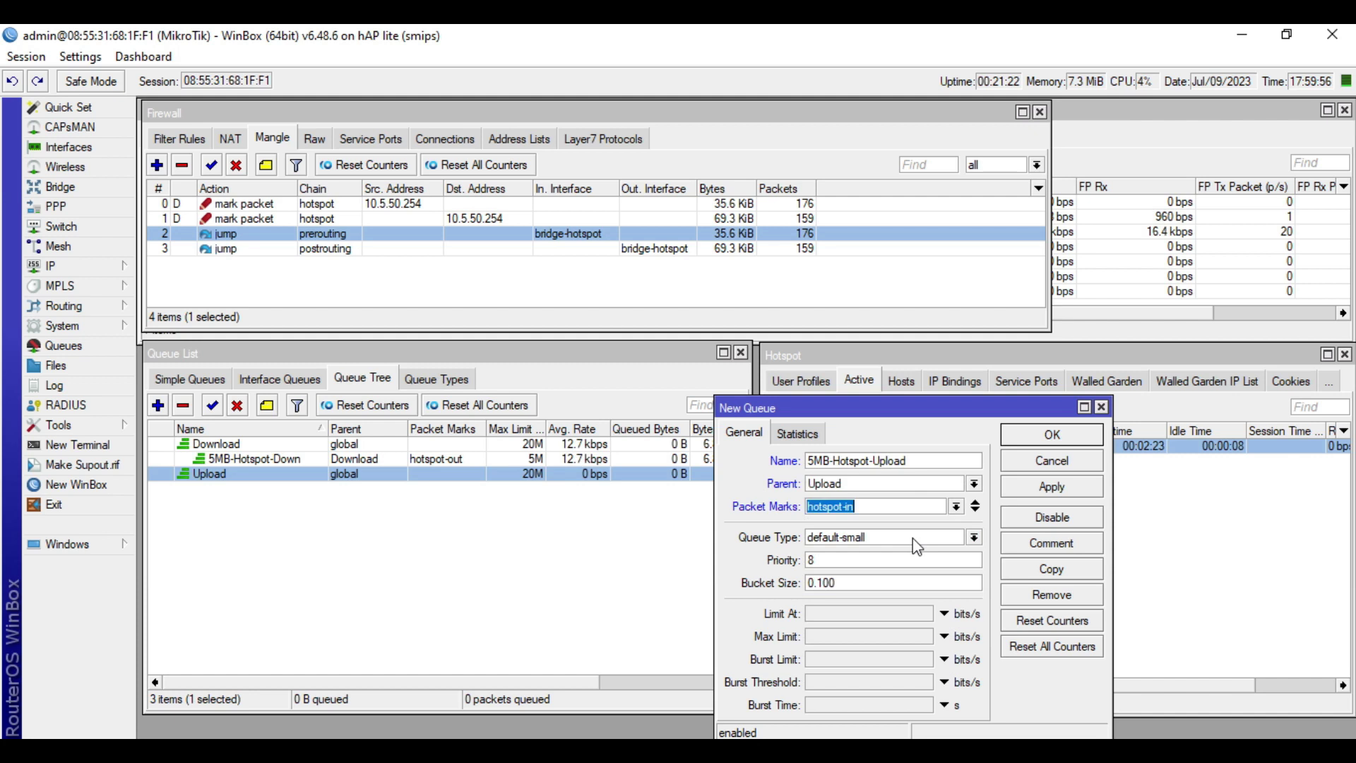
click(863, 639)
text(7M)
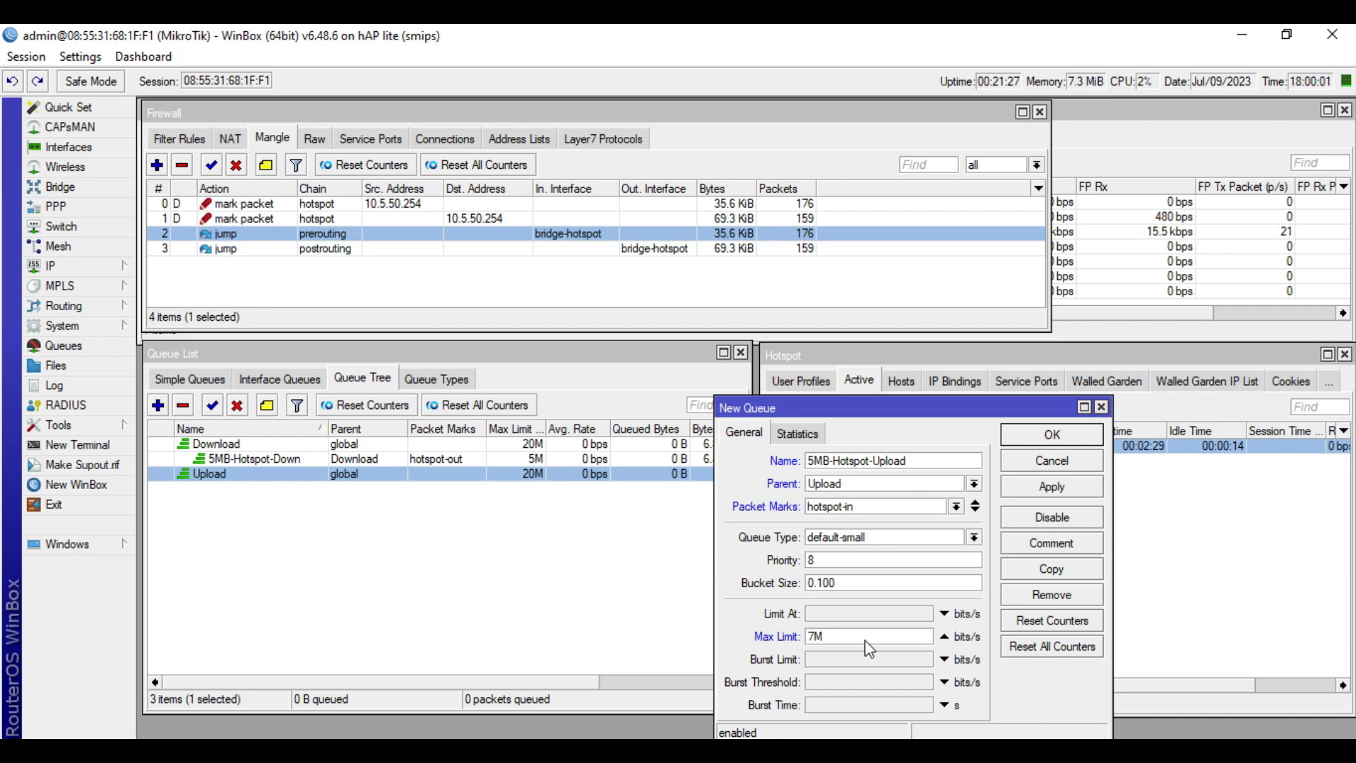
click(865, 540)
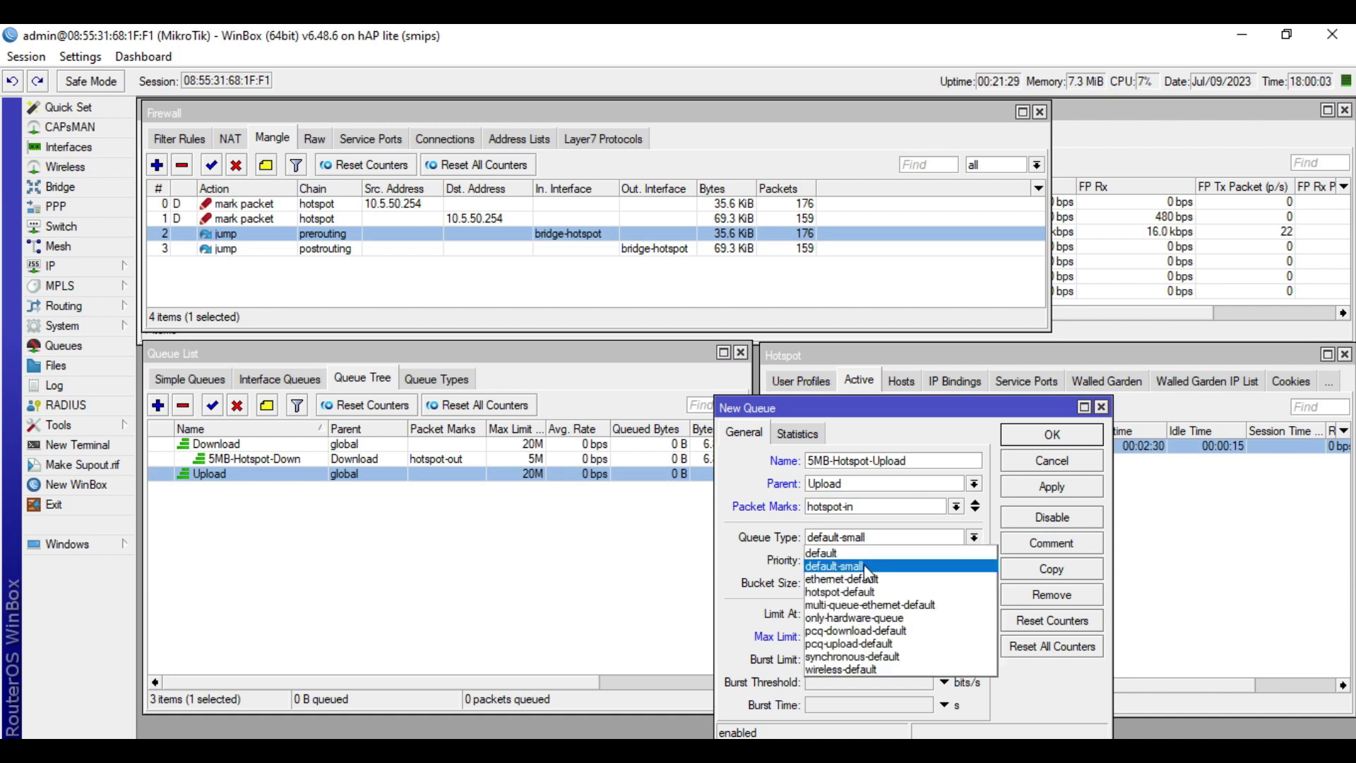
click(878, 644)
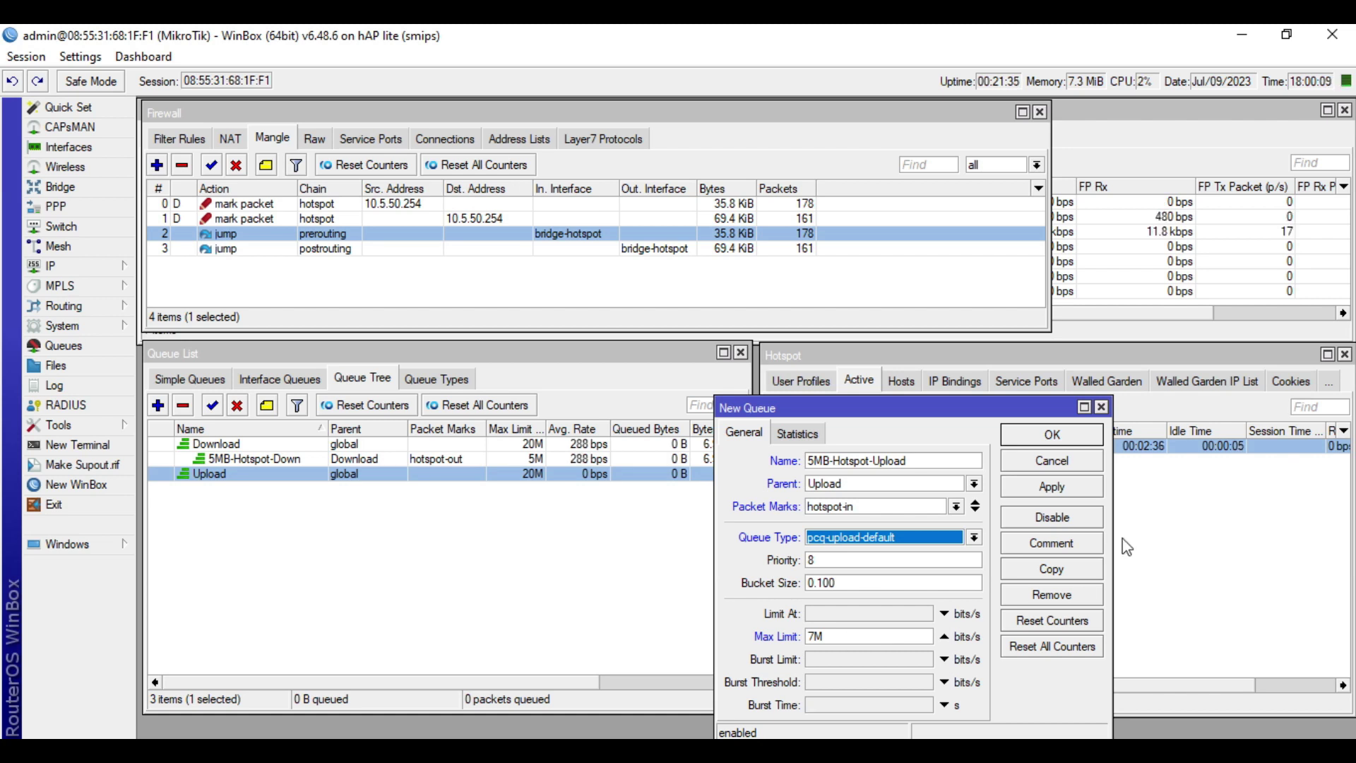
click(1074, 484)
click(1081, 440)
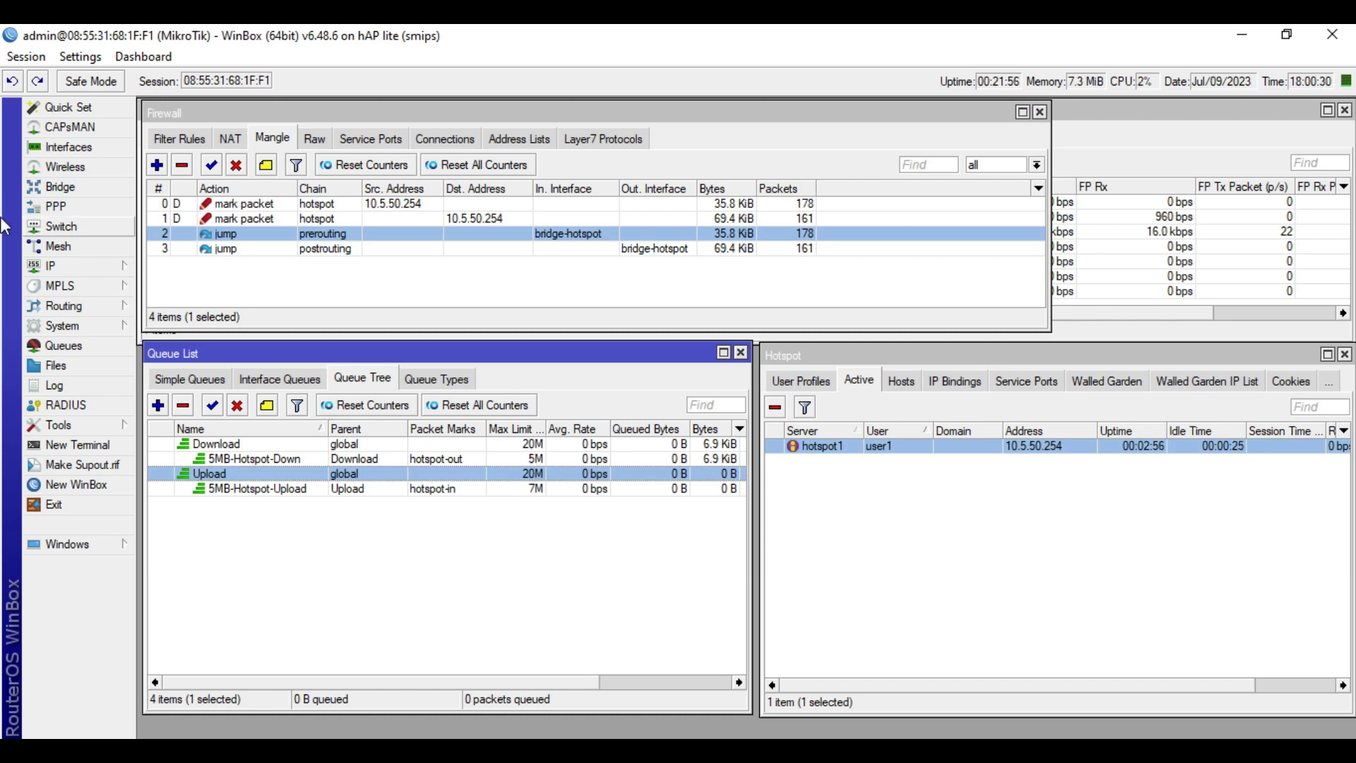
- Reboot the router from System > Reboot and confirm the prompt
click(64, 326)
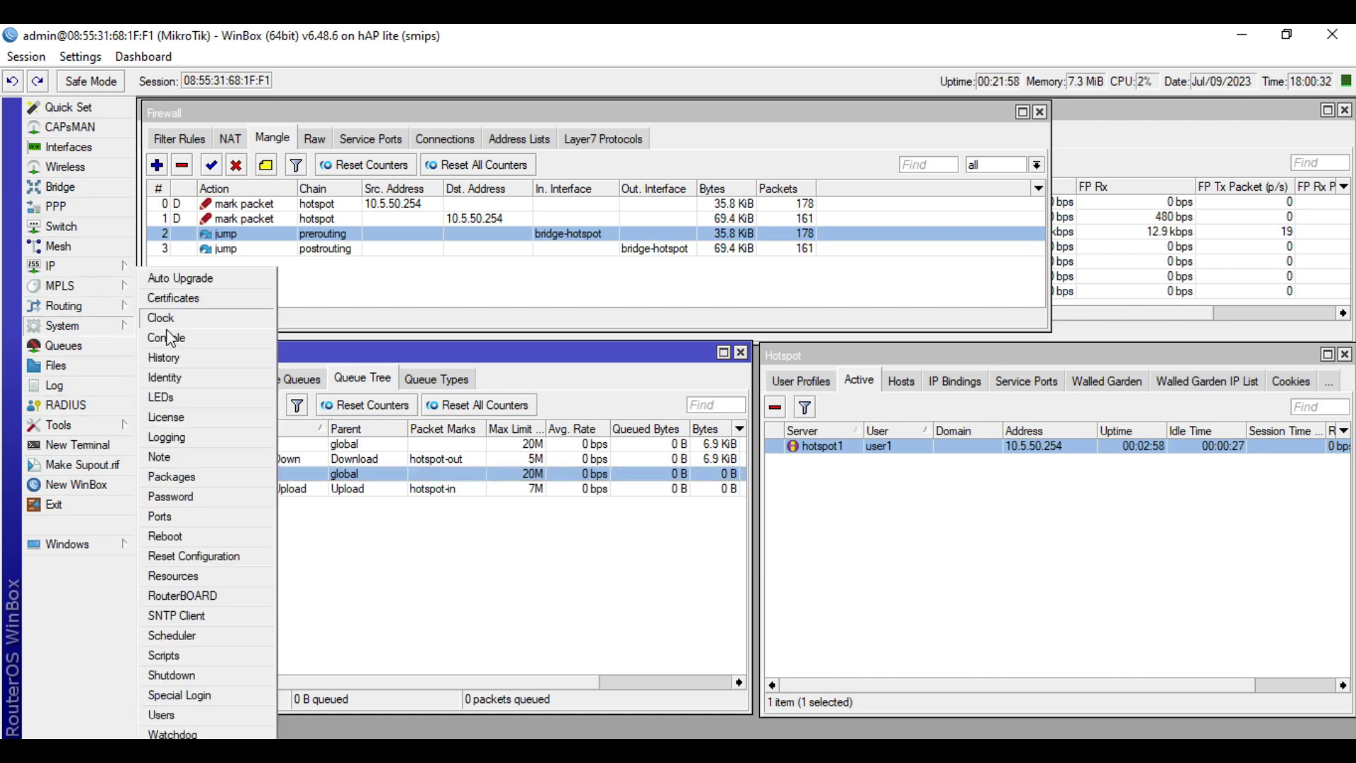
click(189, 532)
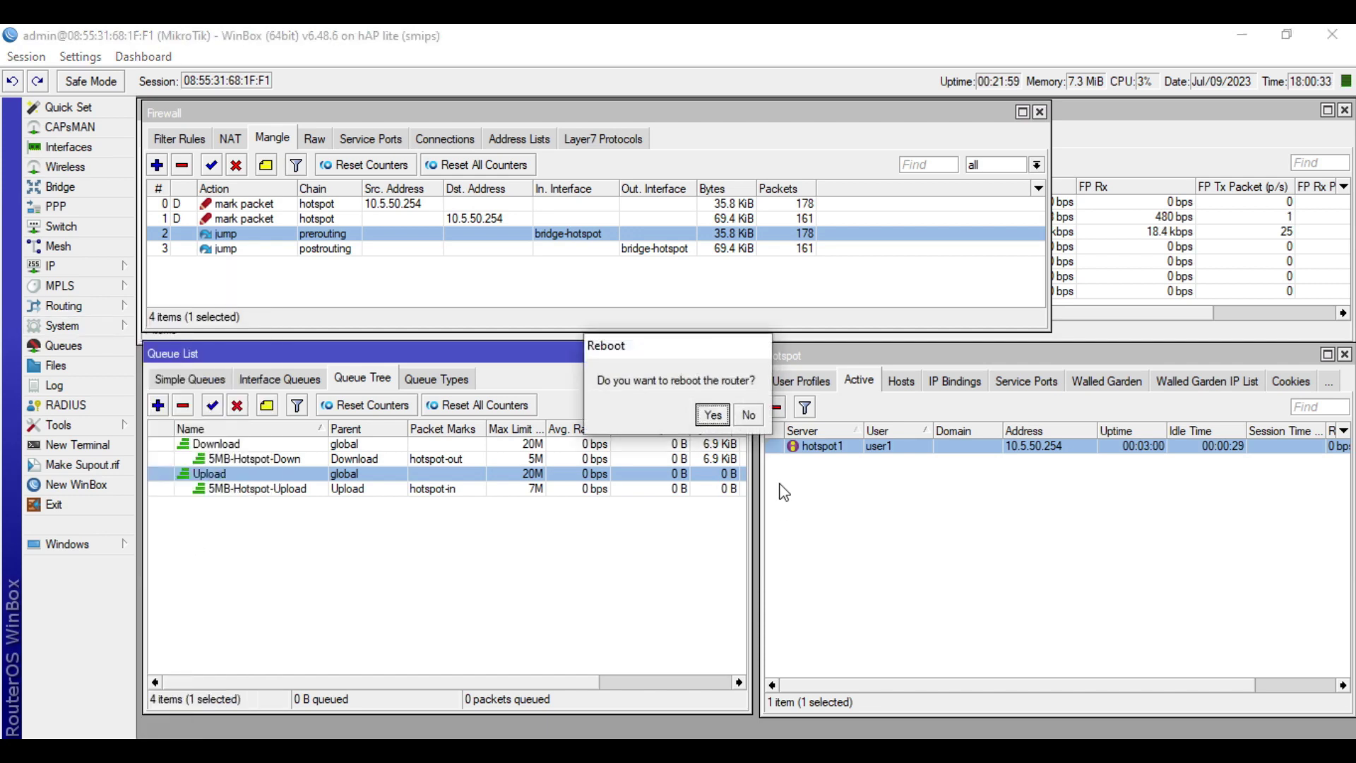
click(712, 415)
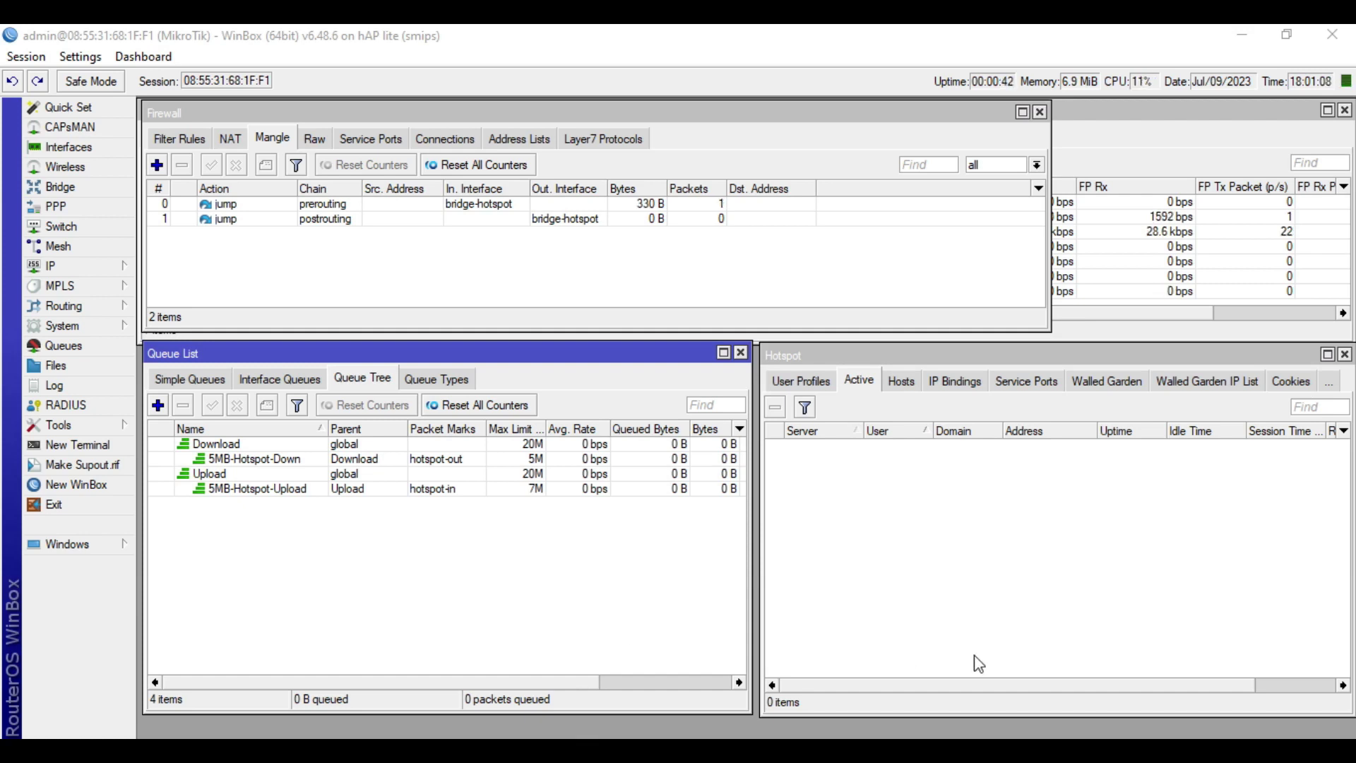
- Check that hotspot user 10.5.50.254 is back and both child queues count traffic
click(1074, 600)
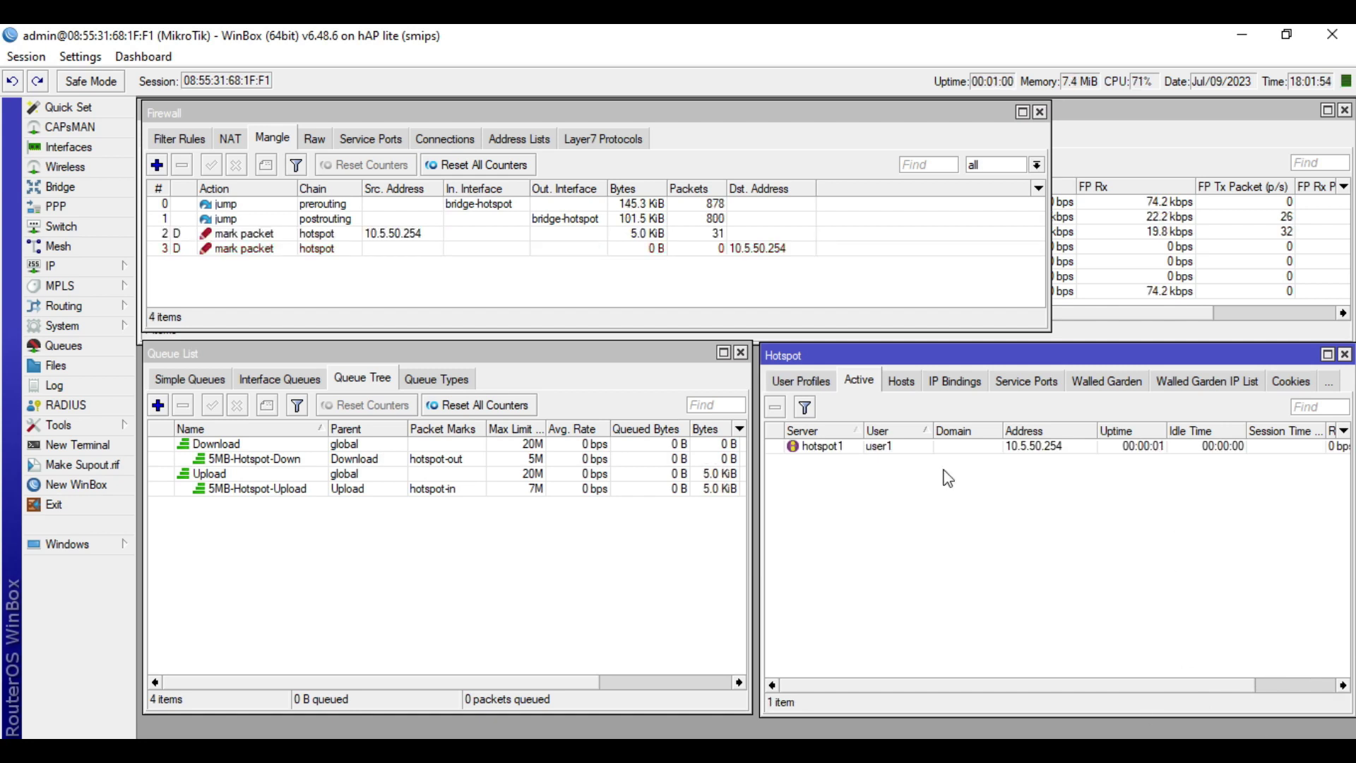
click(910, 446)
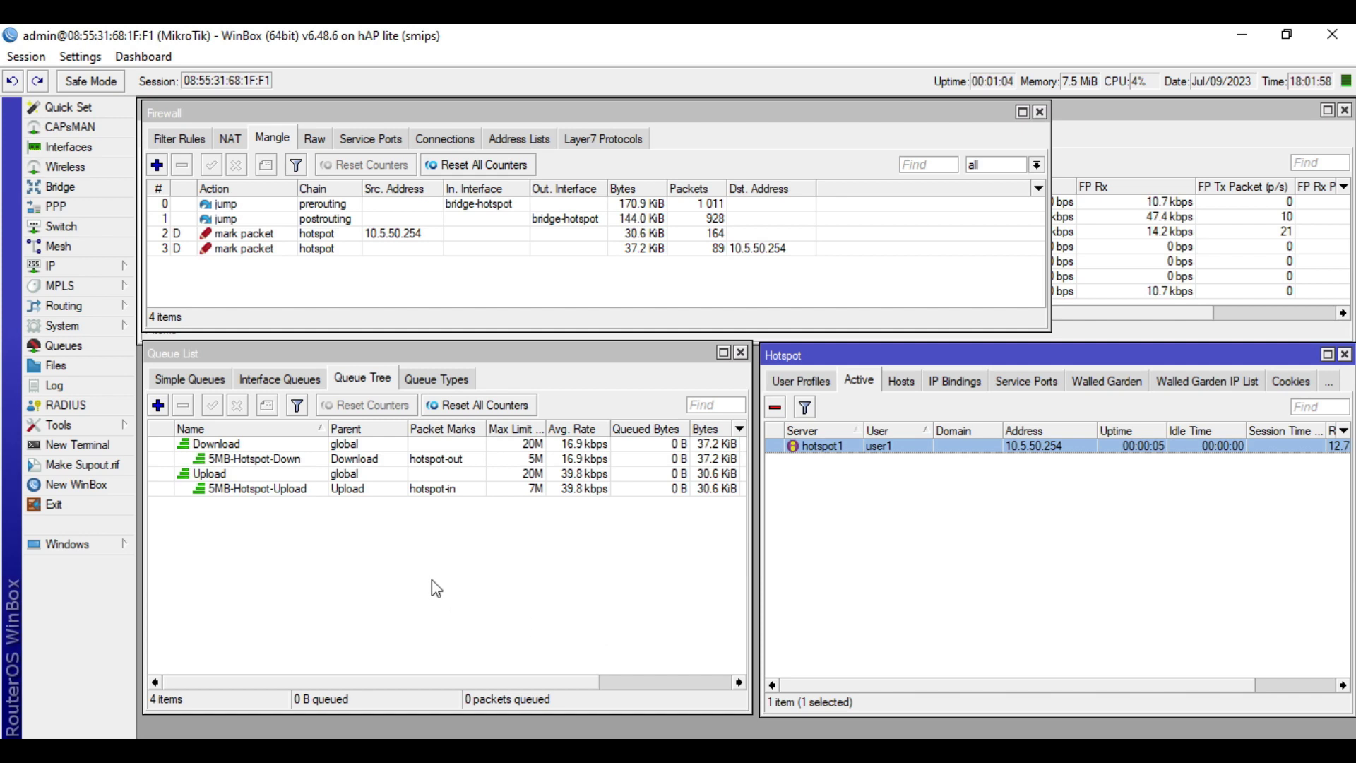
click(485, 553)
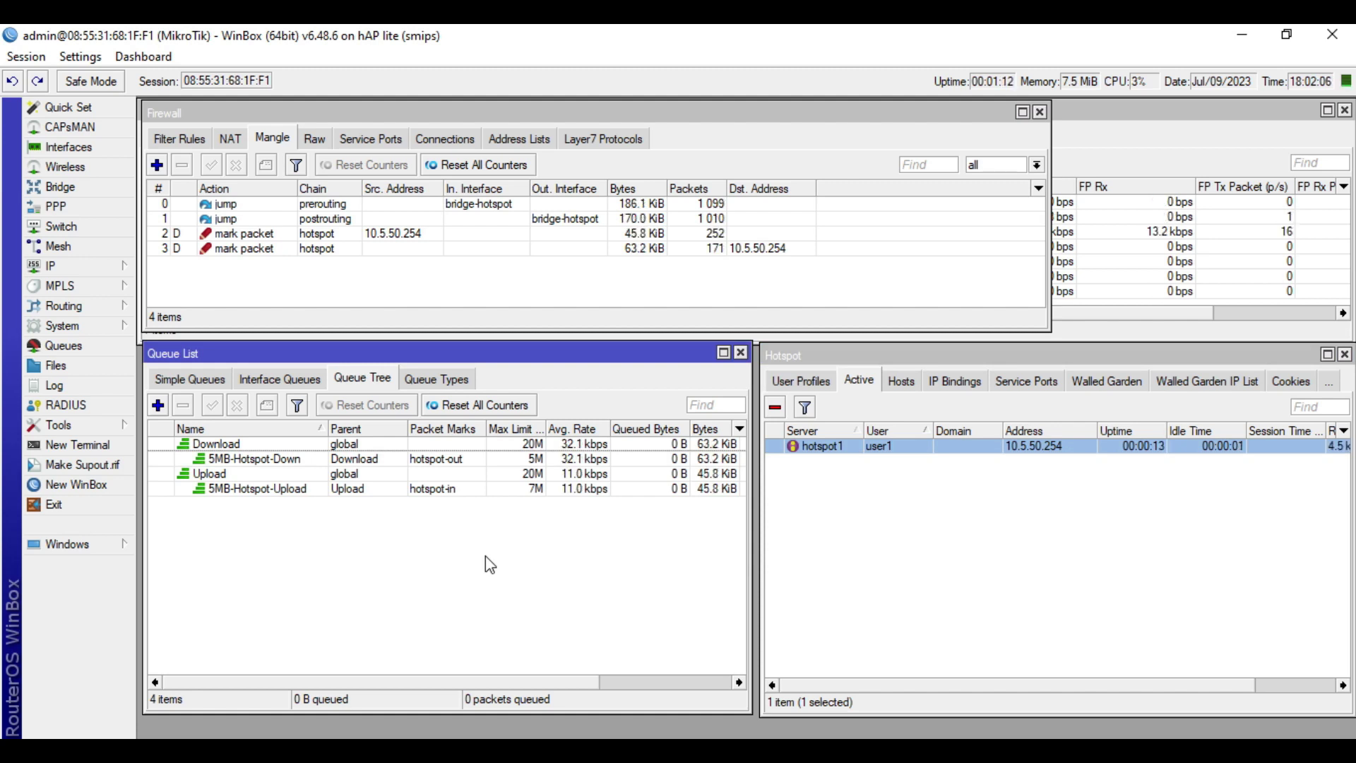
click(859, 574)
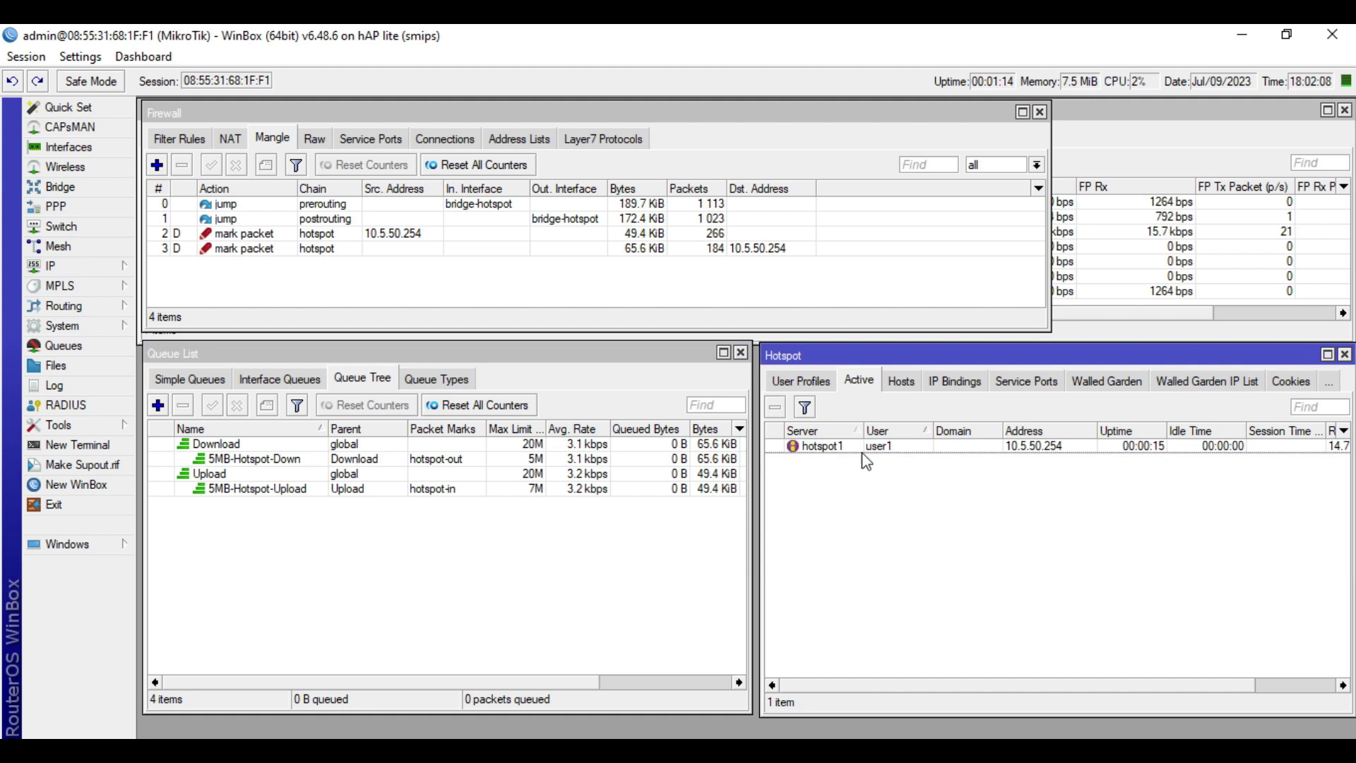
double_click(869, 447)
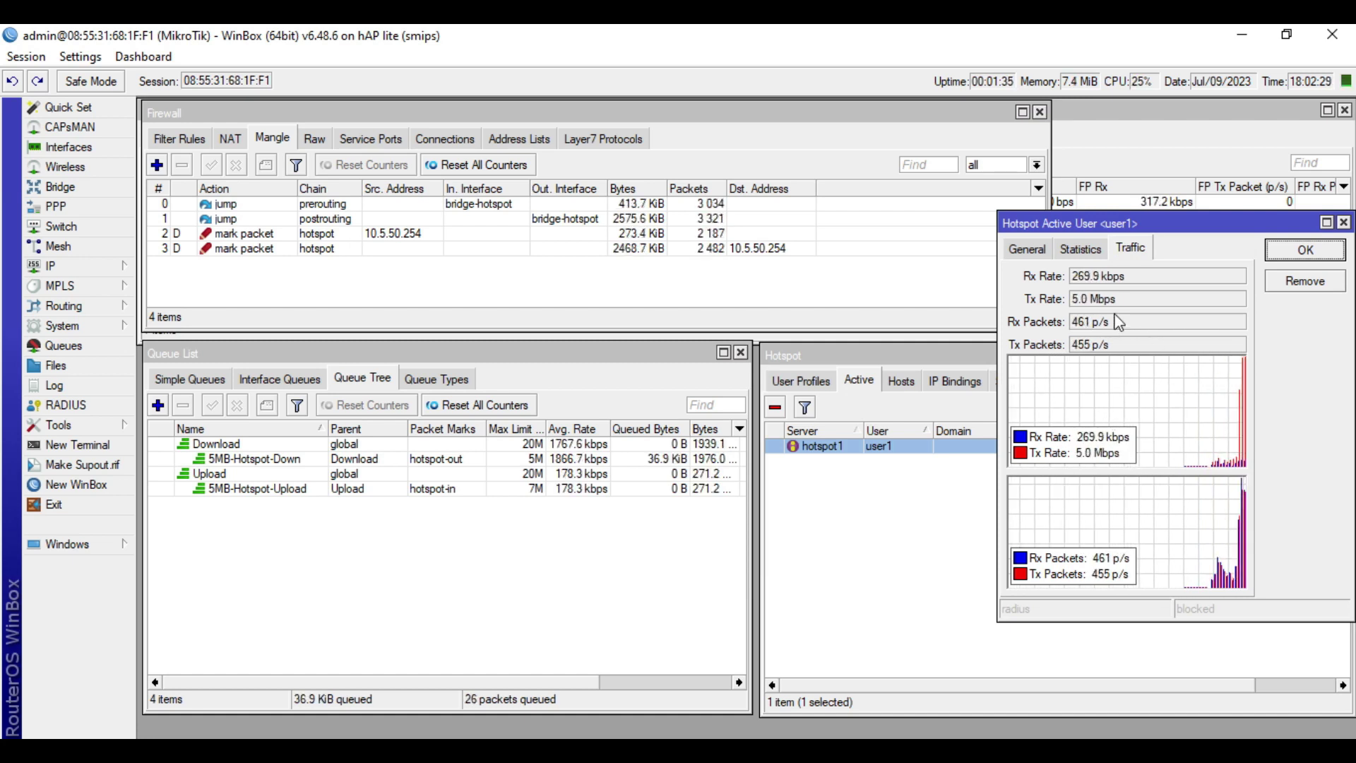
drag(1113, 299, 1070, 299)
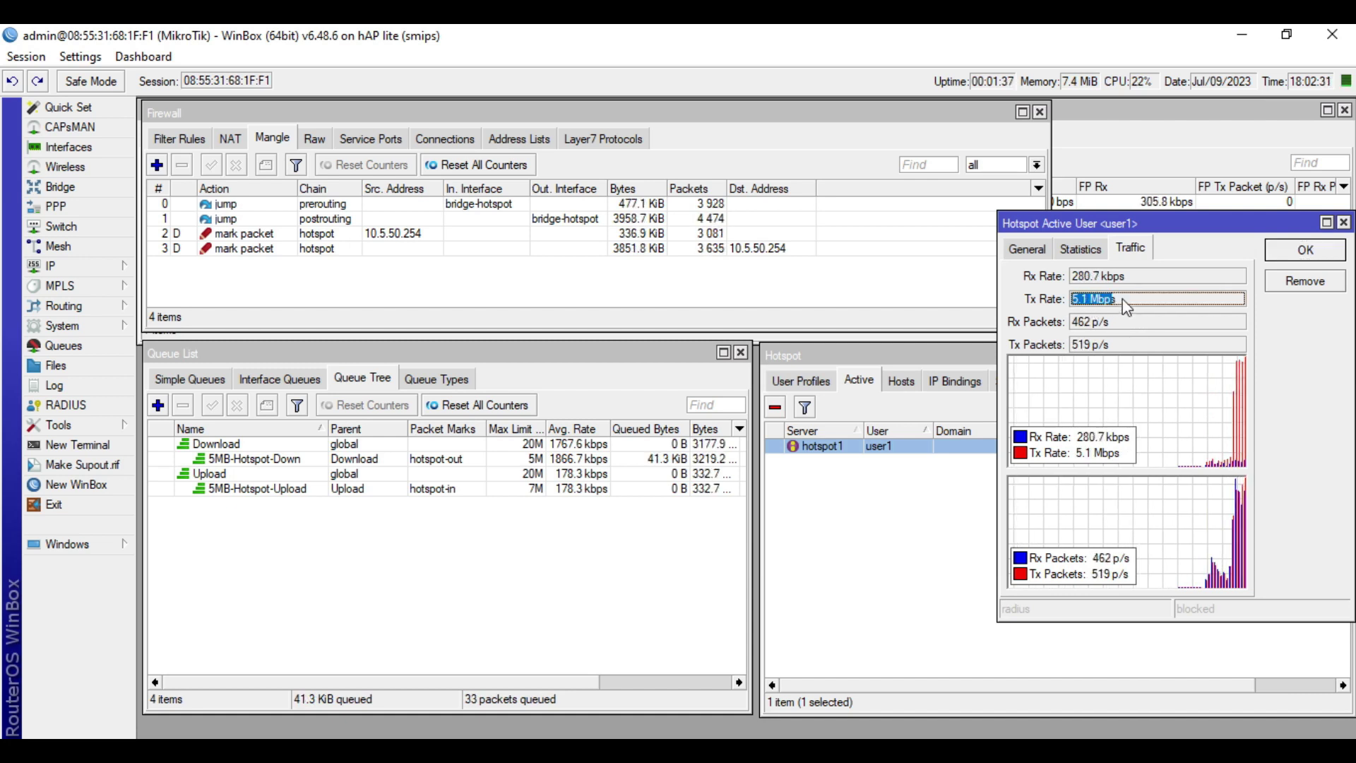
click(275, 460)
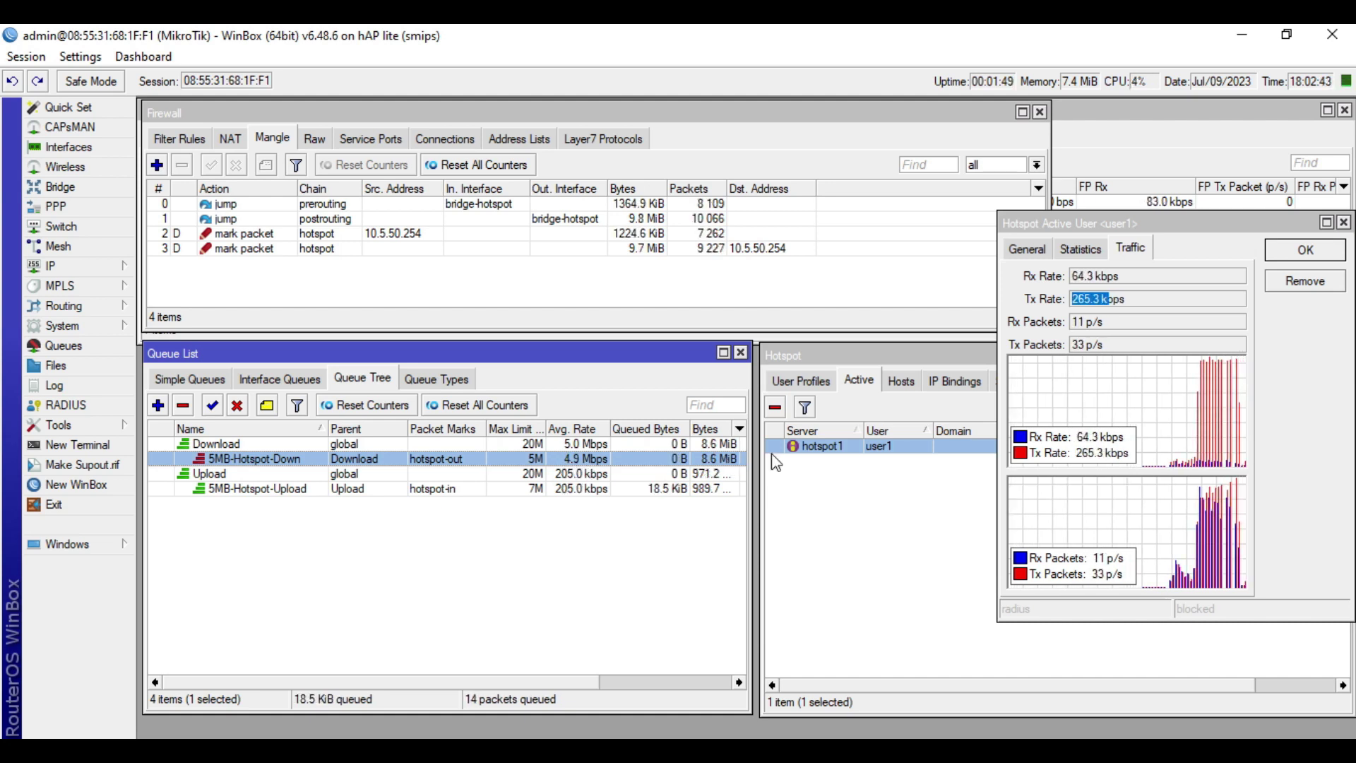
click(1124, 327)
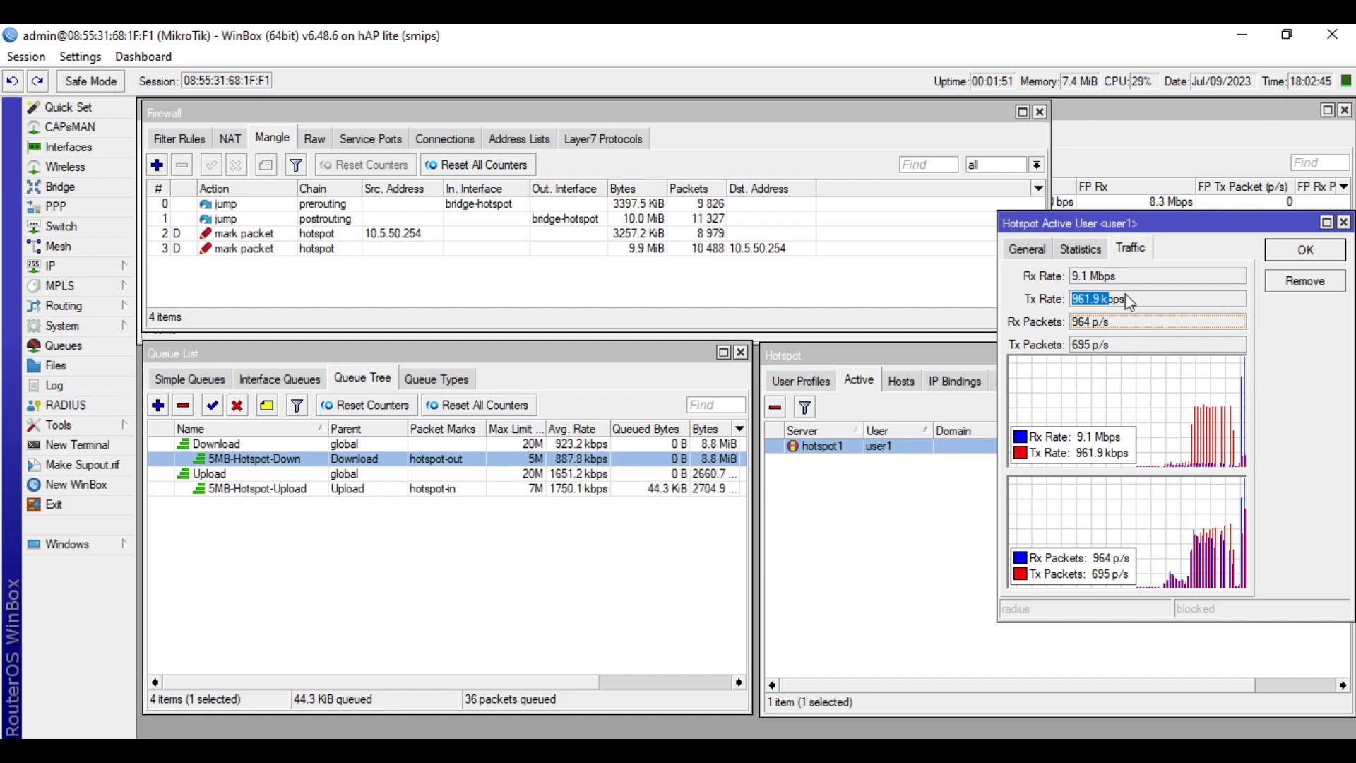
drag(1130, 275, 1043, 274)
mouse_move(1117, 299)
mouse_down()
mouse_move(1134, 301)
mouse_move(1109, 296)
mouse_up()
click(320, 489)
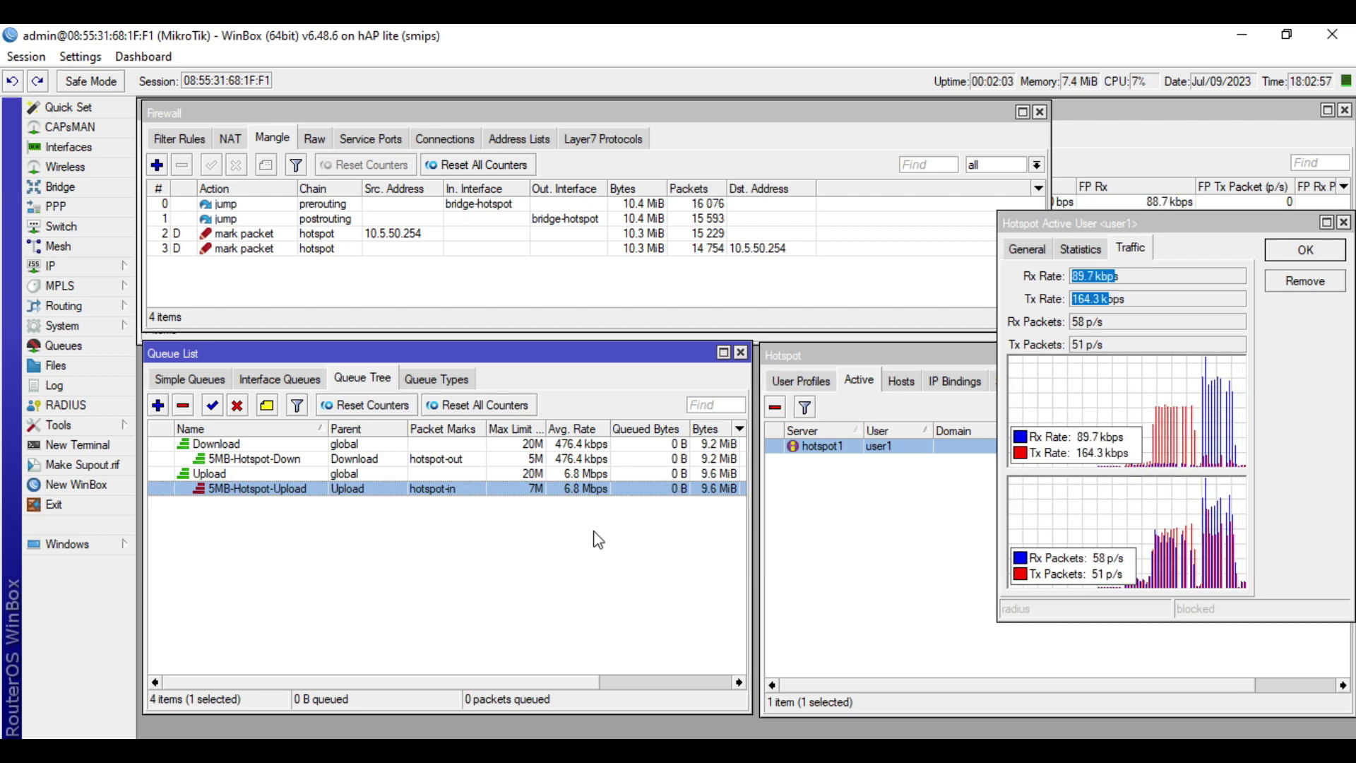
click(604, 558)
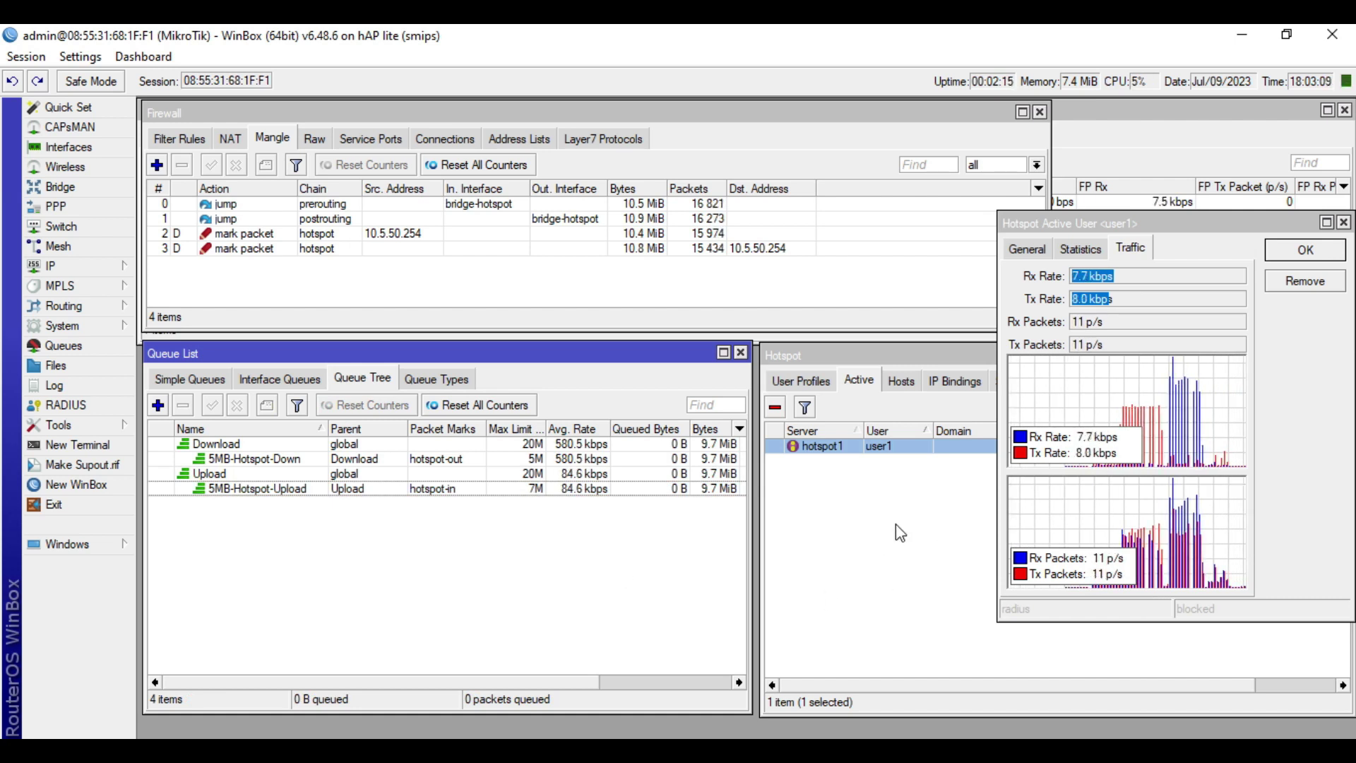
- In Hotspot Users, add a user with a password and profile 5MB-Custom, and save
click(1343, 222)
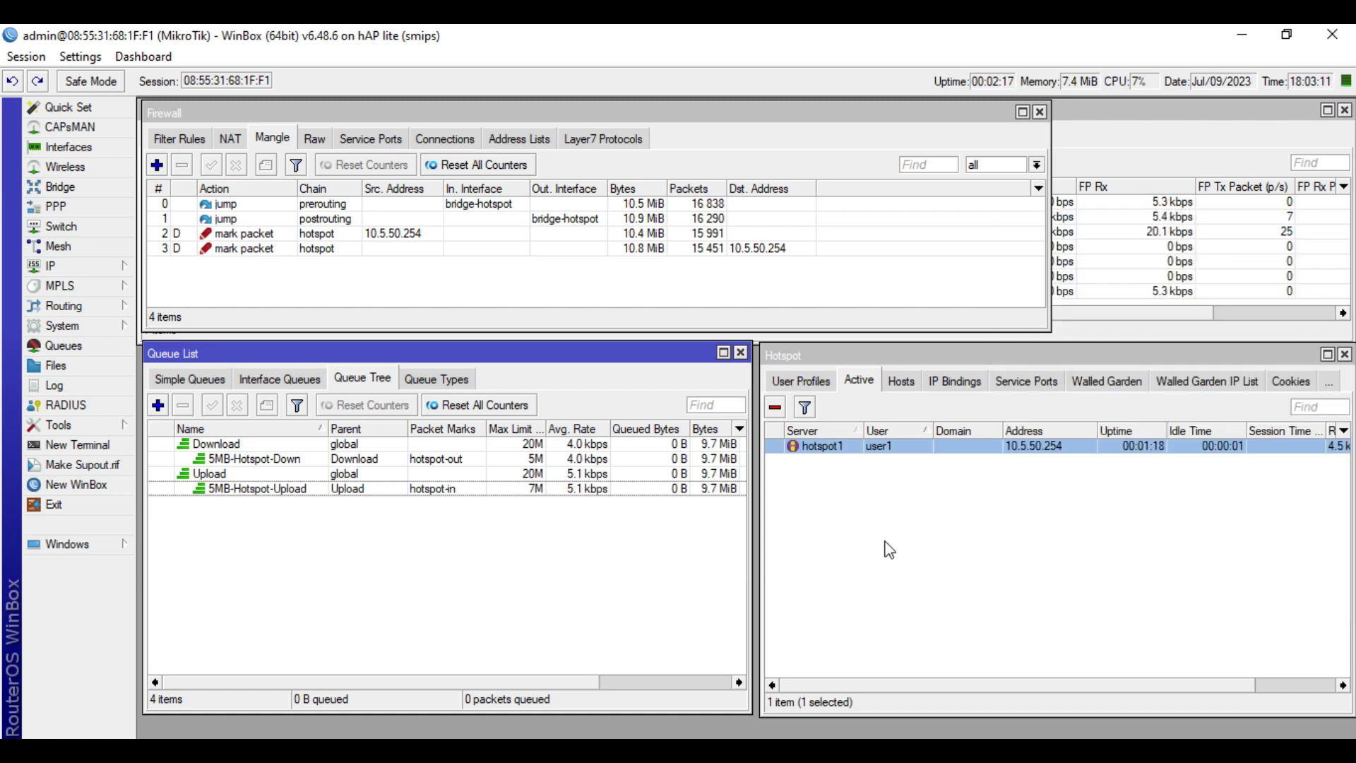
click(886, 547)
click(795, 385)
click(794, 385)
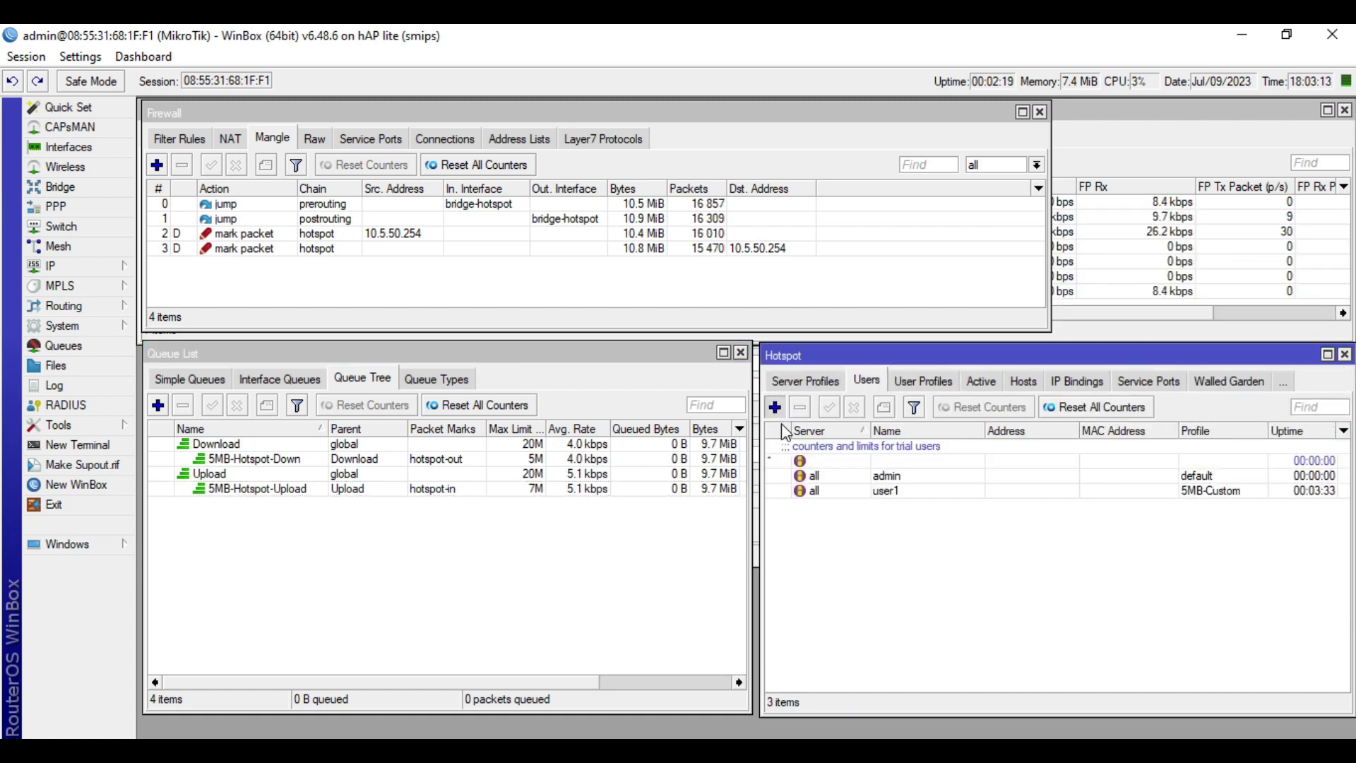
click(774, 408)
click(754, 363)
click(712, 386)
click(717, 468)
click(712, 470)
click(860, 369)
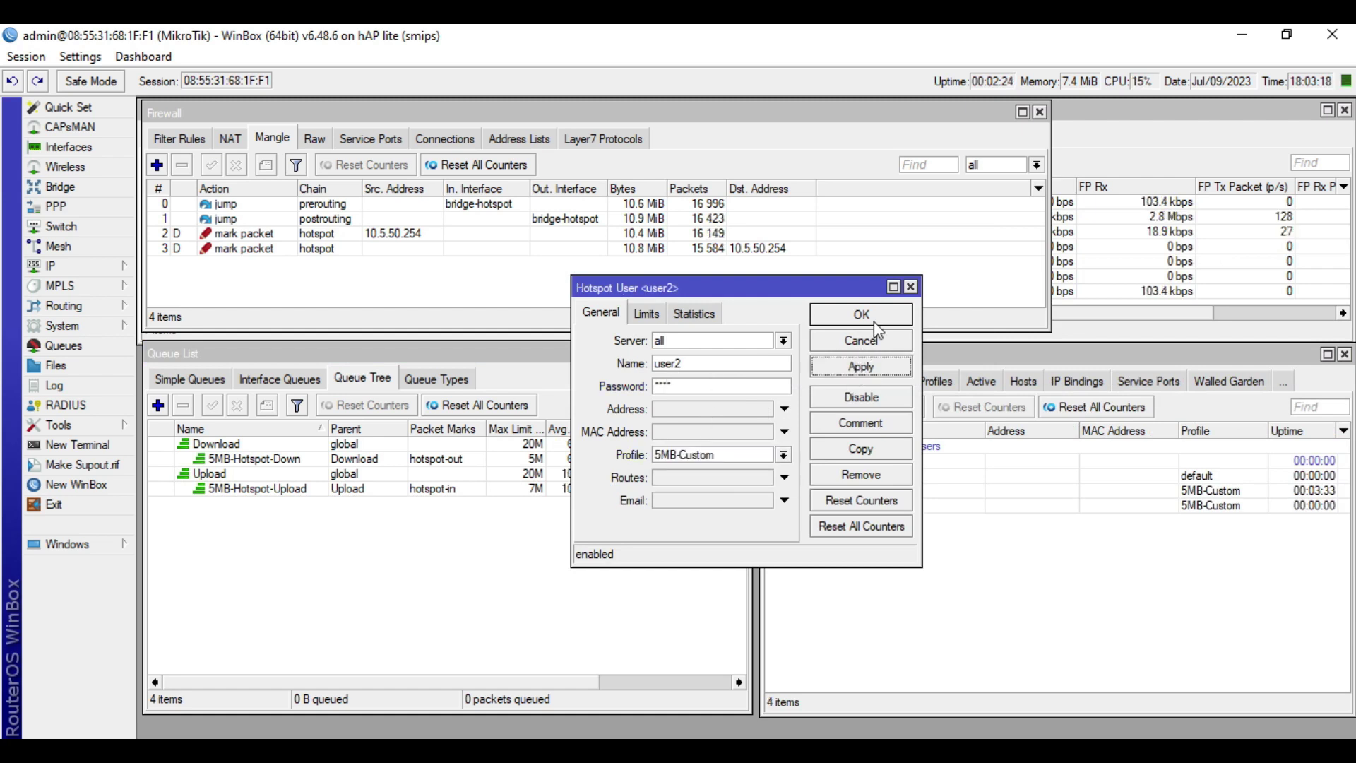
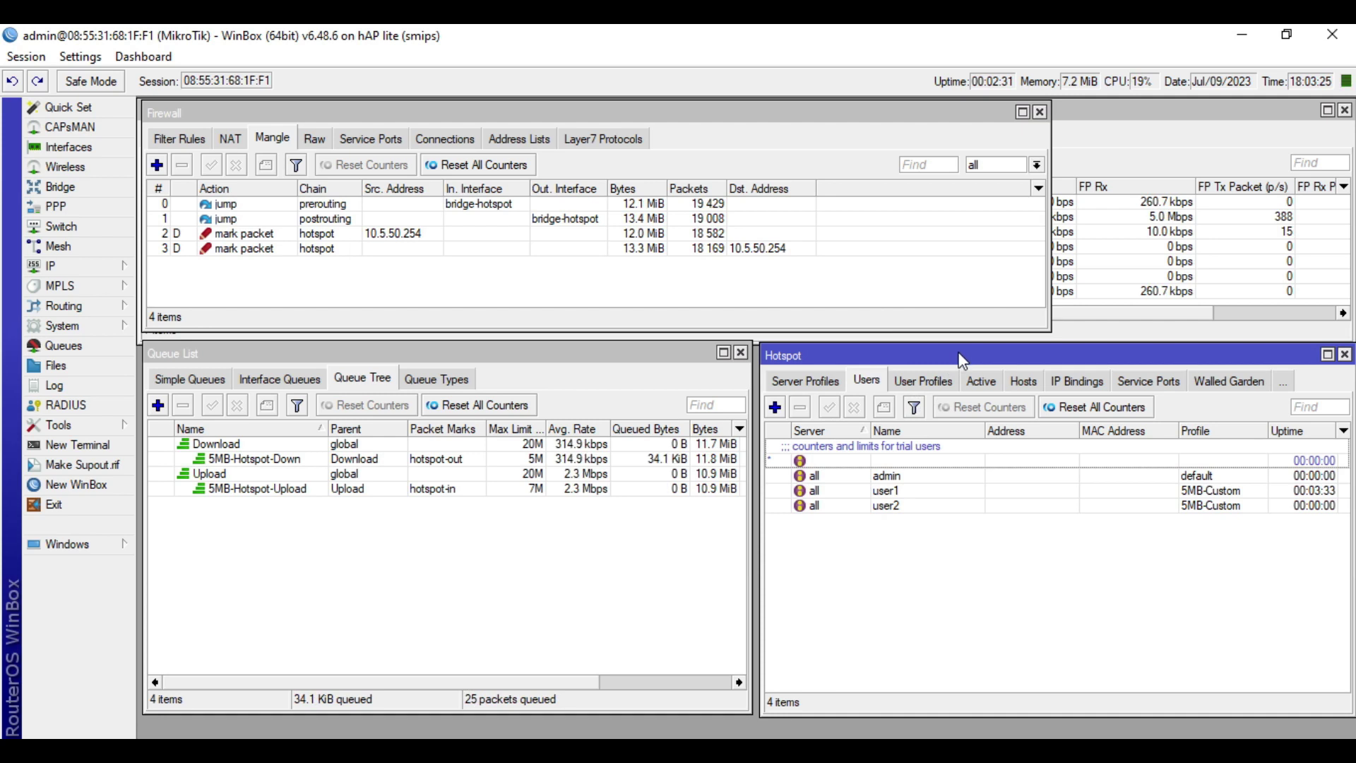
- Select the second hotspot user in WinBox, then the Ethernet adapter in Network Connections
click(840, 507)
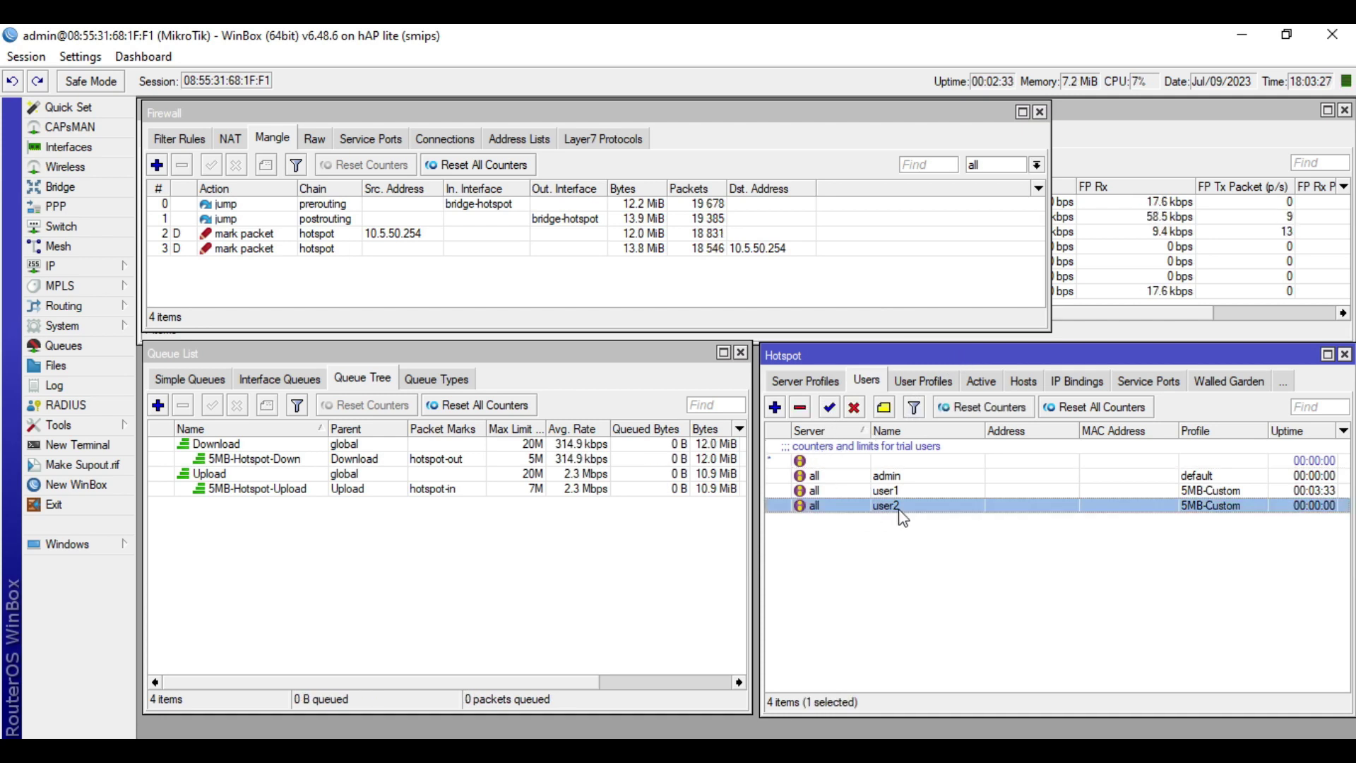
click(343, 657)
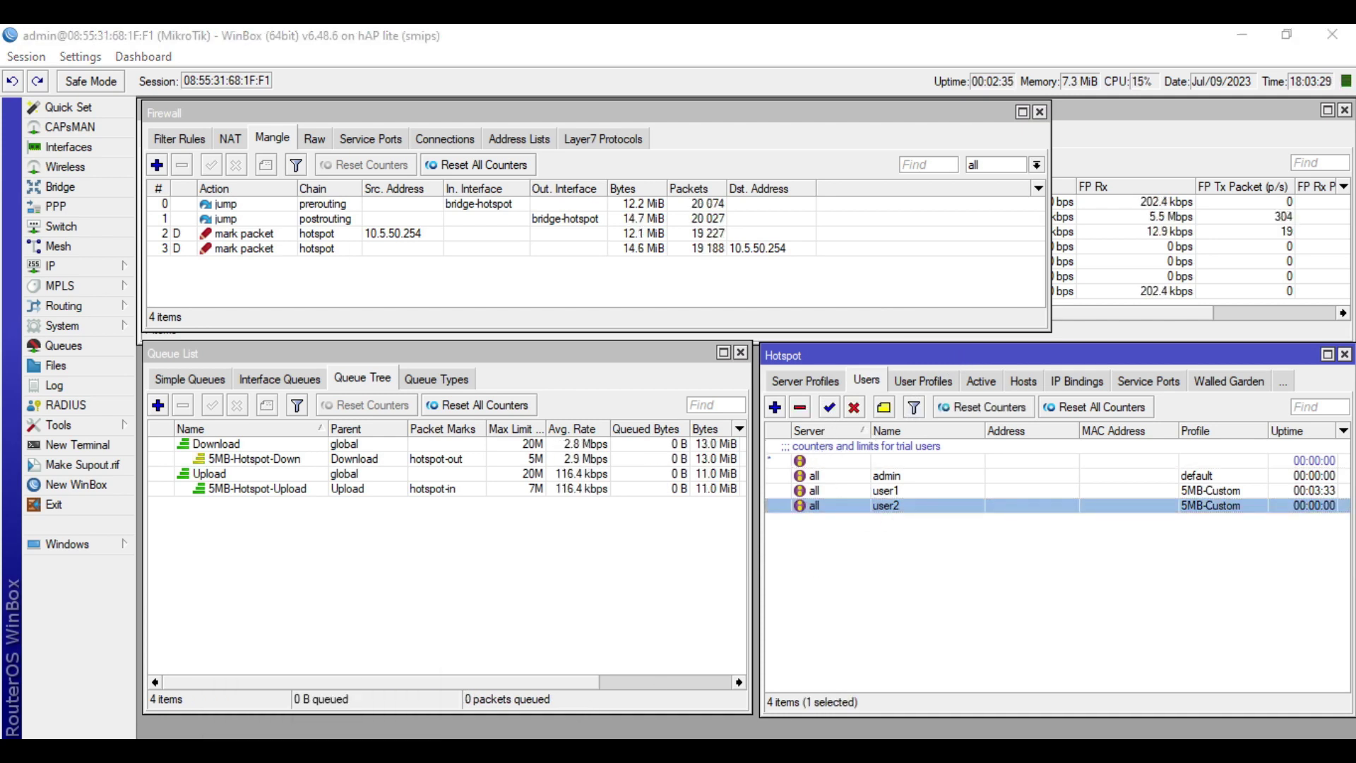
click(407, 164)
- Disable the Ethernet adapter and bring up the list of available Wi-Fi networks
click(192, 106)
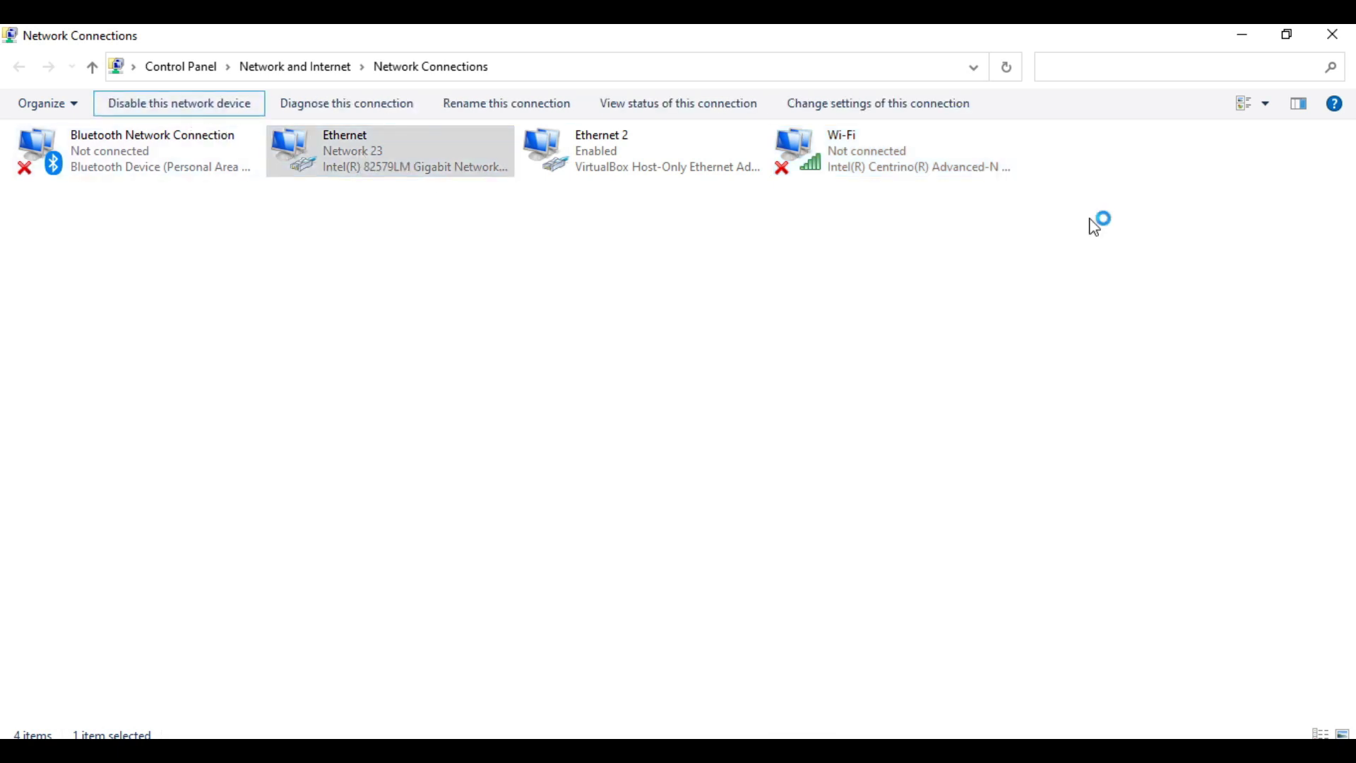
click(911, 169)
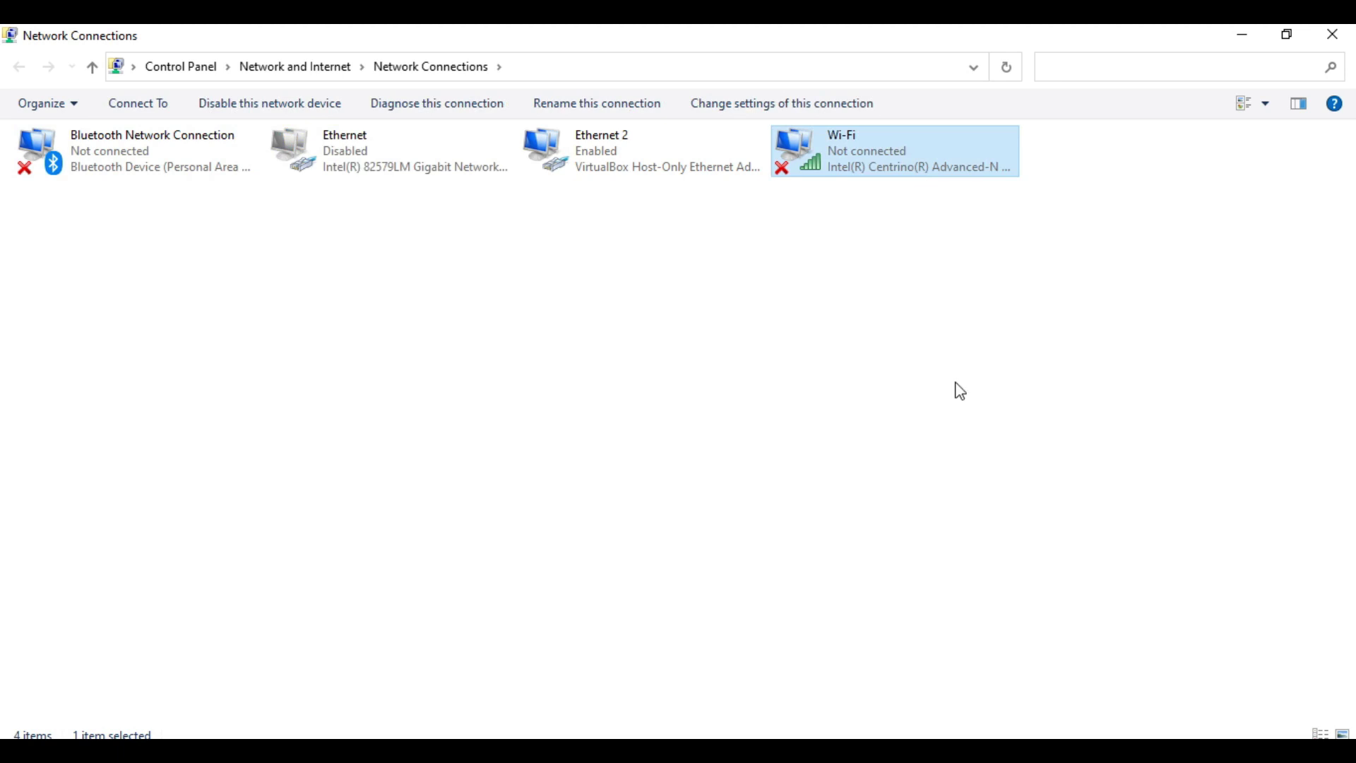
key(Return)
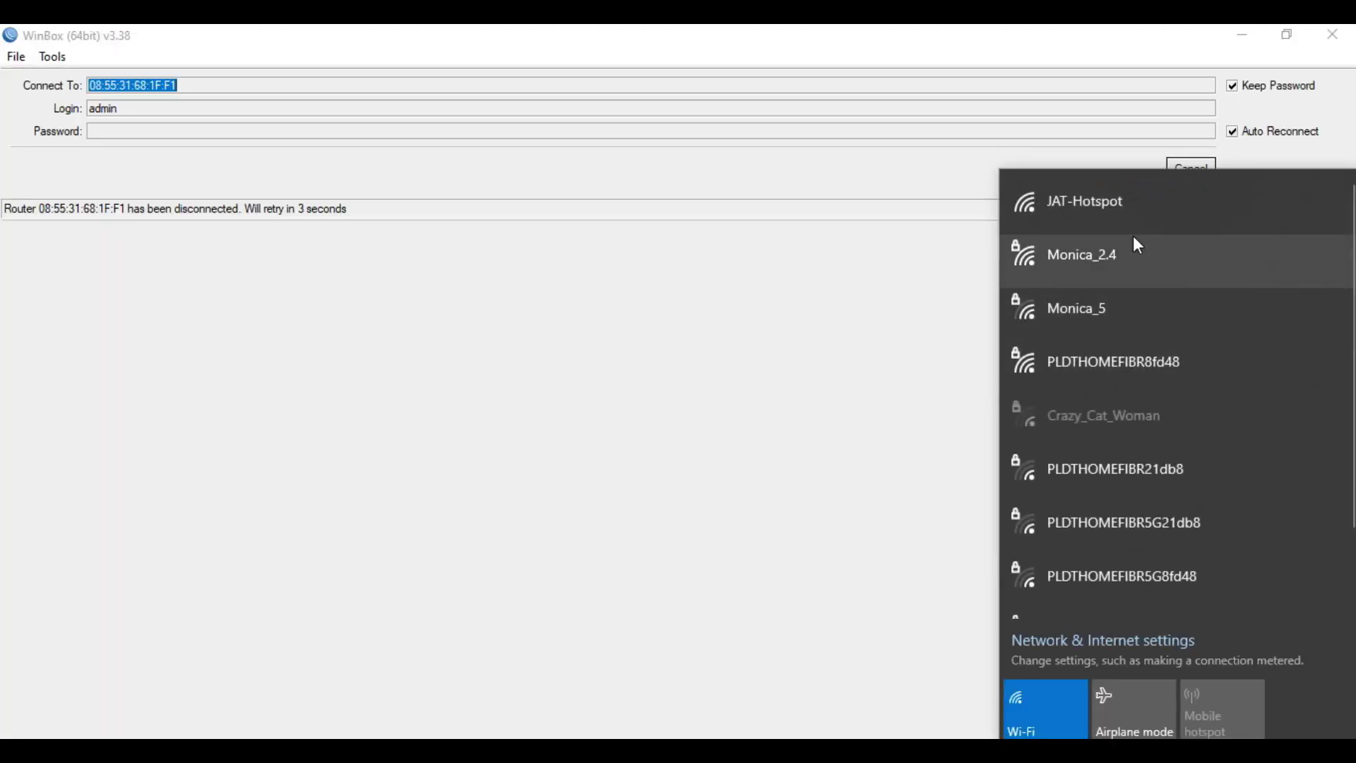
- Join the open JAT-Hotspot network with Connect automatically ticked, then disconnect and reconnect
click(1142, 217)
click(1168, 300)
click(1243, 346)
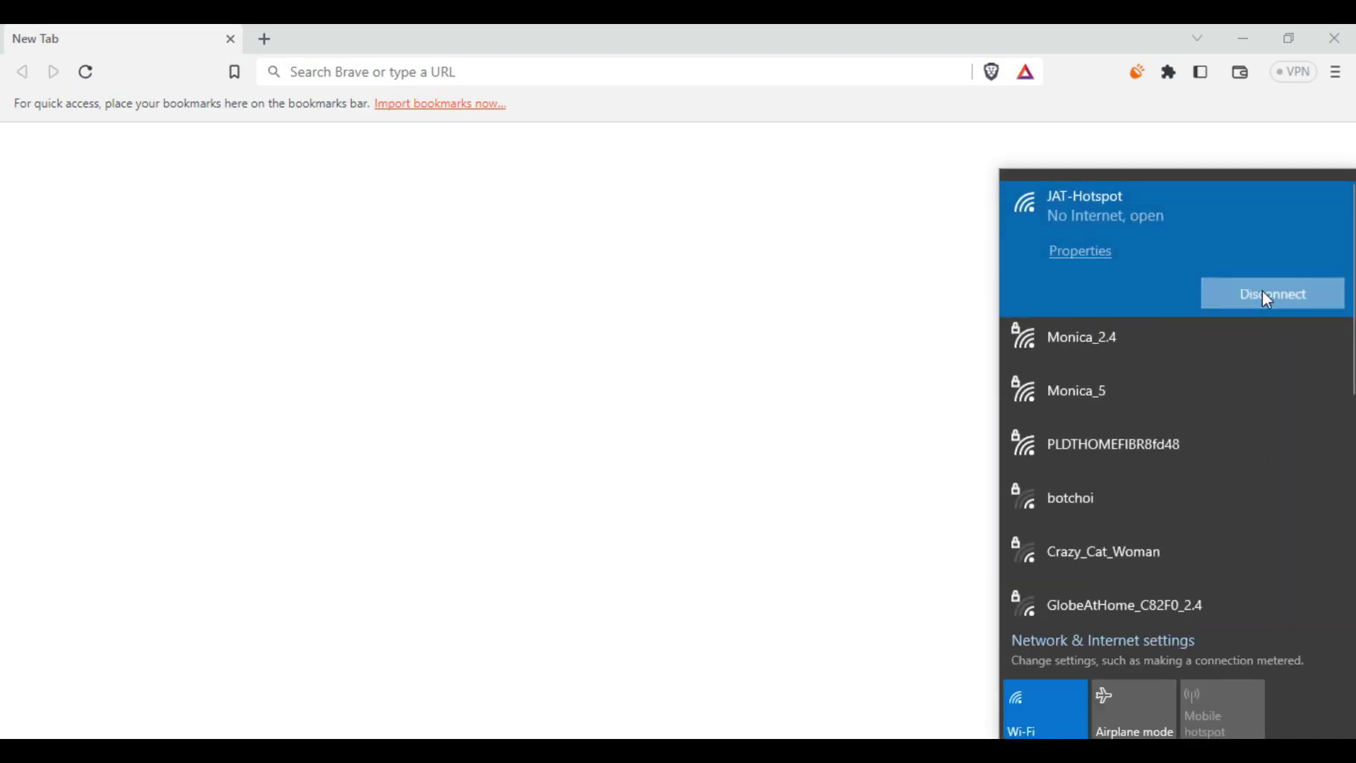
click(1248, 302)
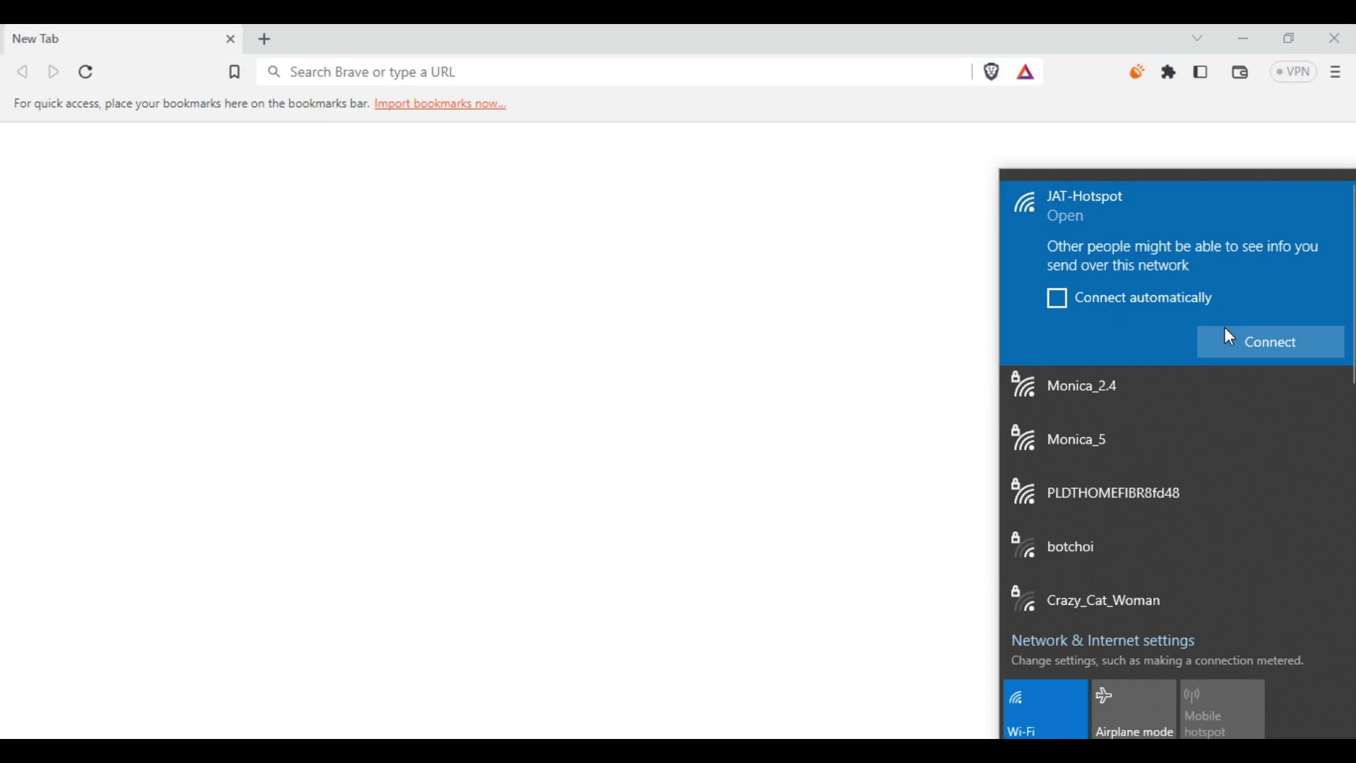
click(1274, 342)
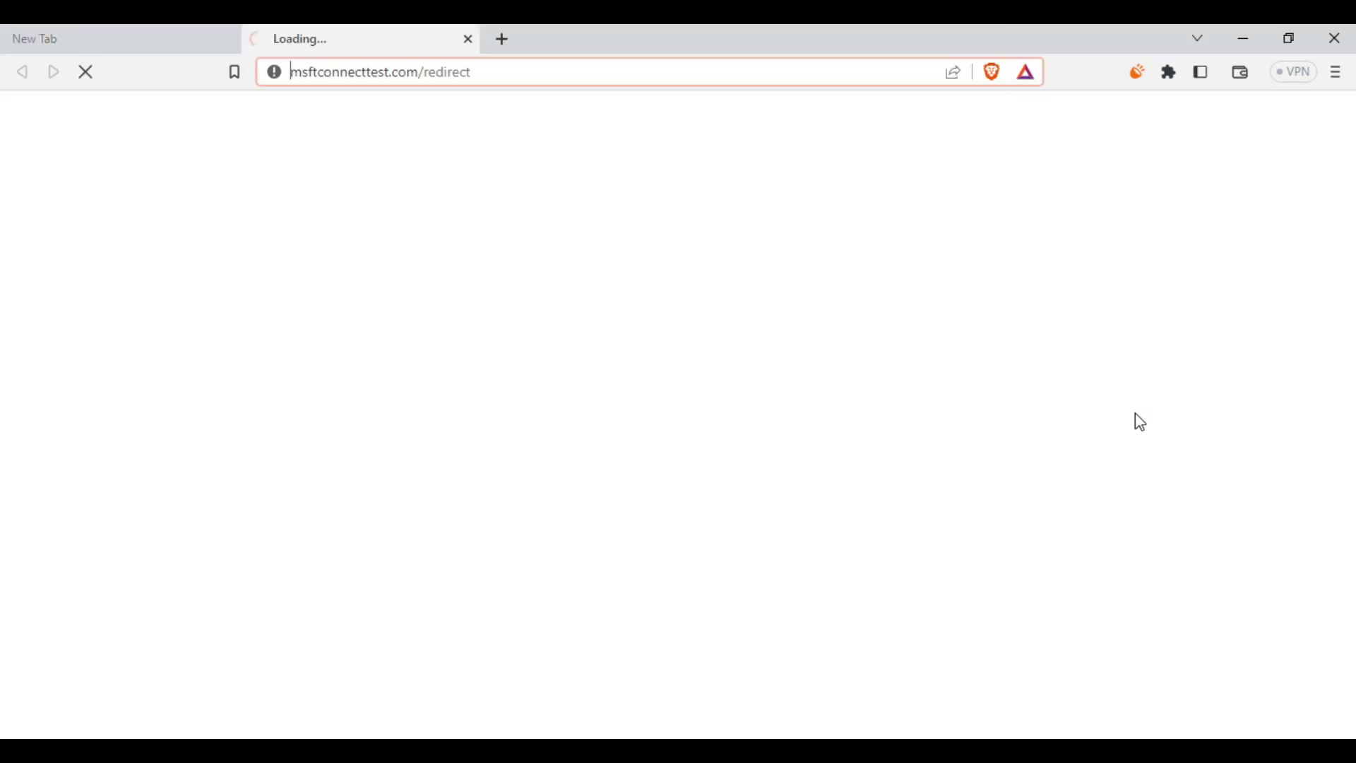
- Close the empty tab and log in to the hotspot portal as user2 with its password
click(231, 40)
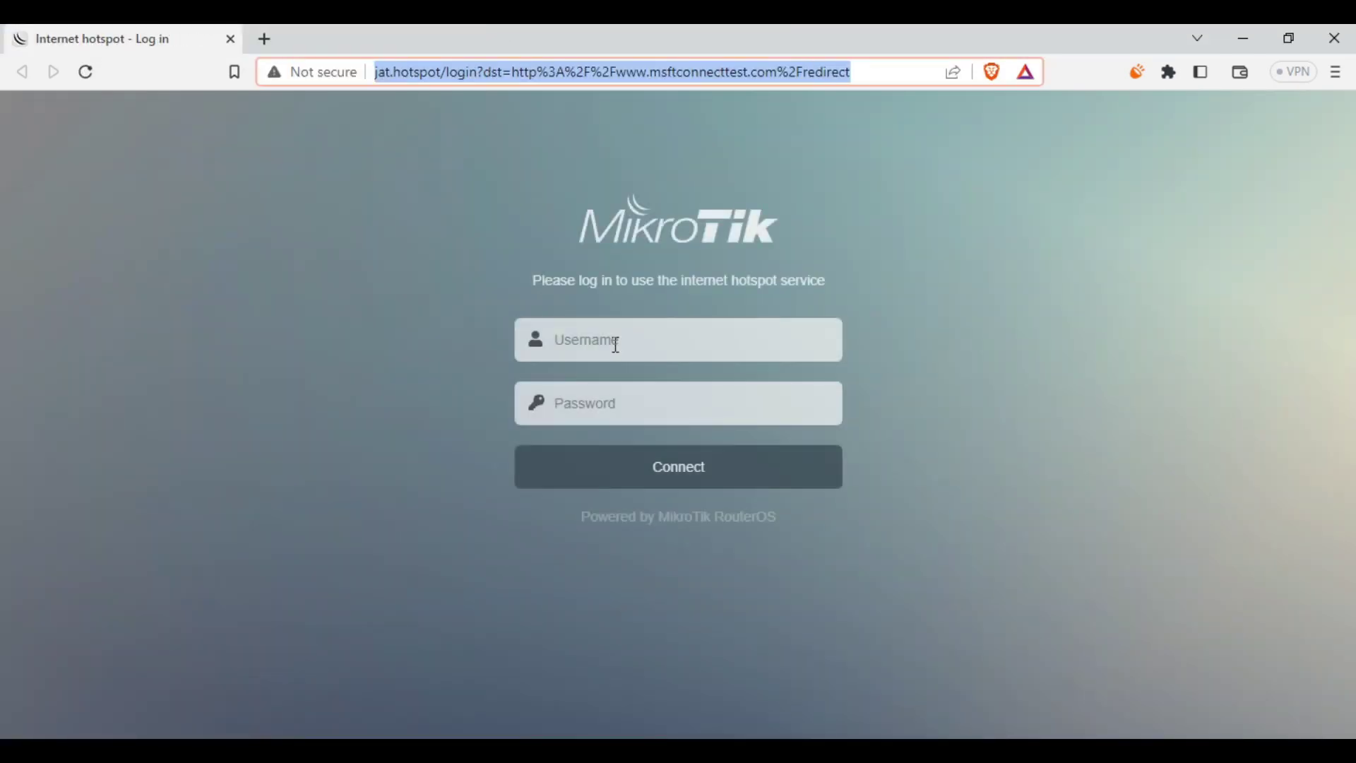
click(622, 342)
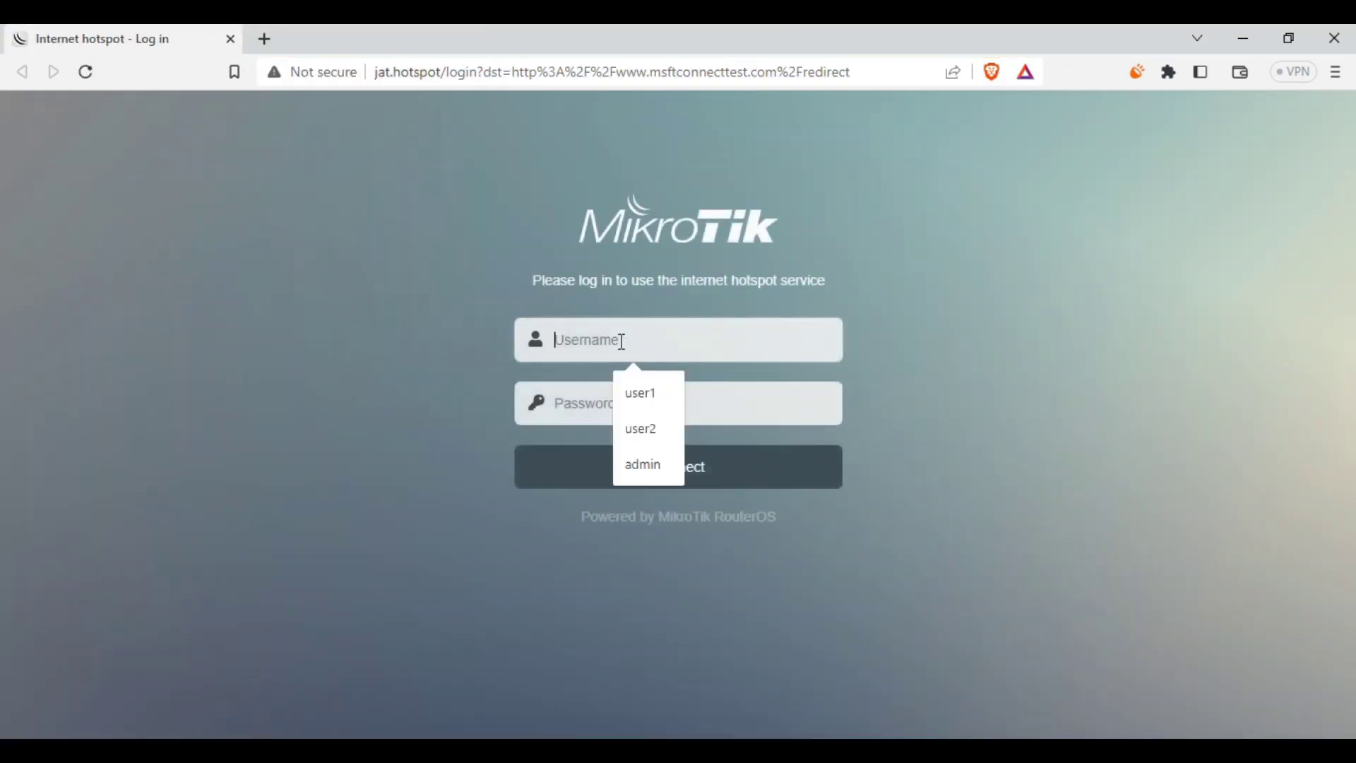
text(user2)
click(697, 409)
click(639, 488)
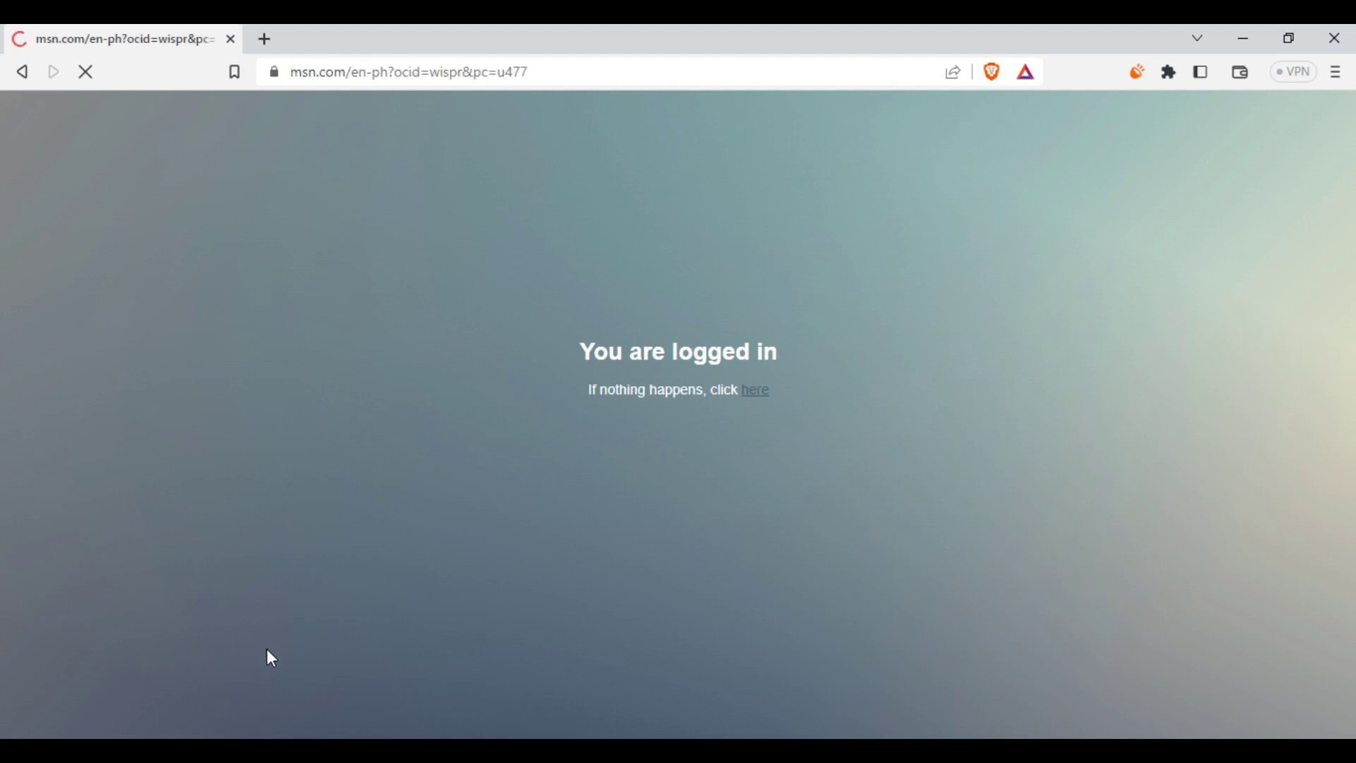
- Return to WinBox and check the hotspot Active and User Profiles lists
key(alt+Tab)
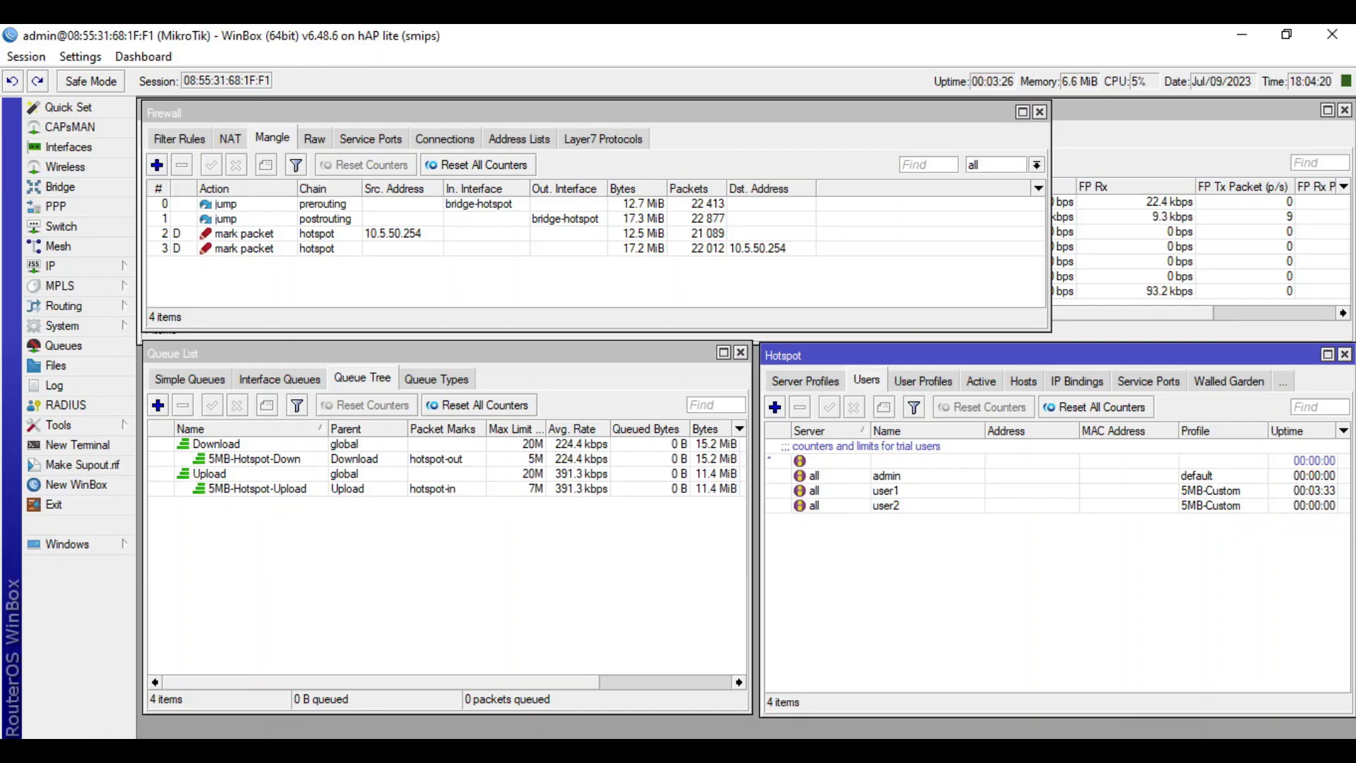
click(970, 388)
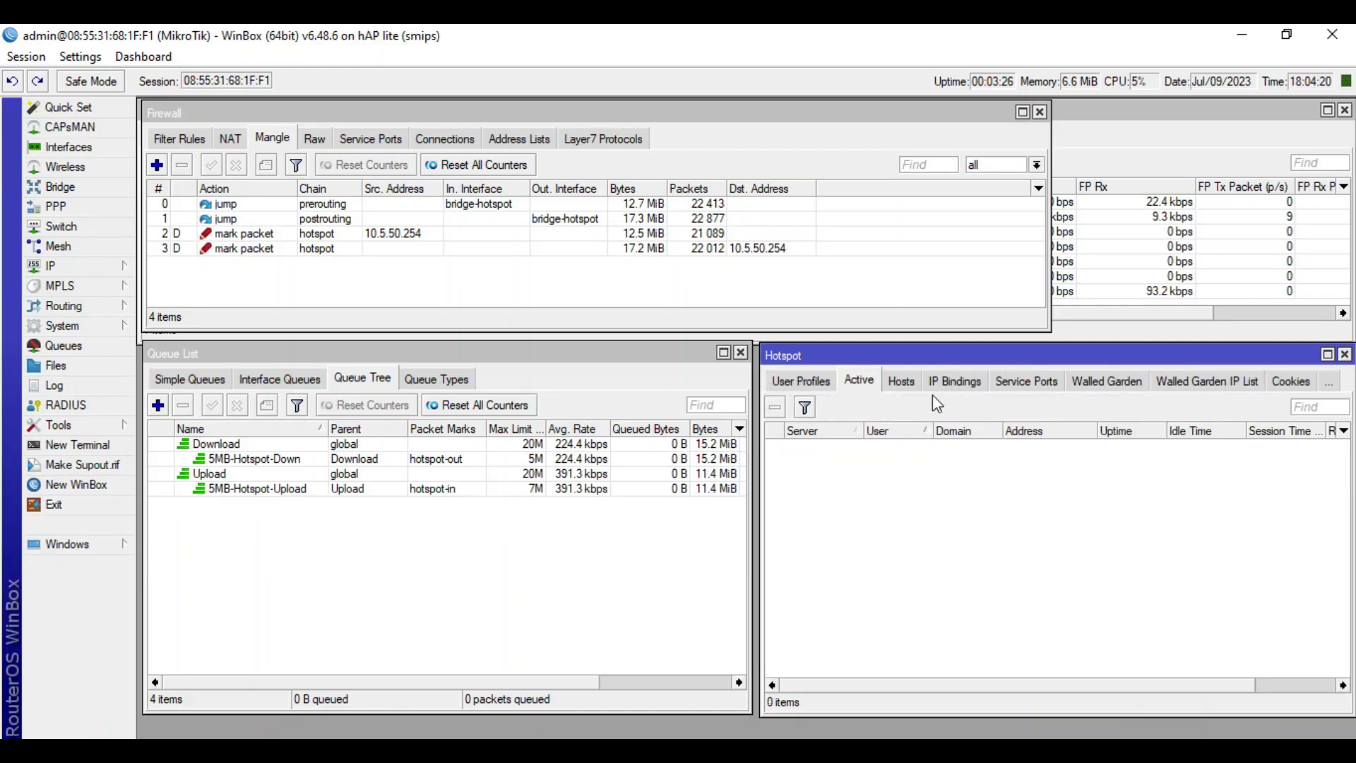
click(817, 388)
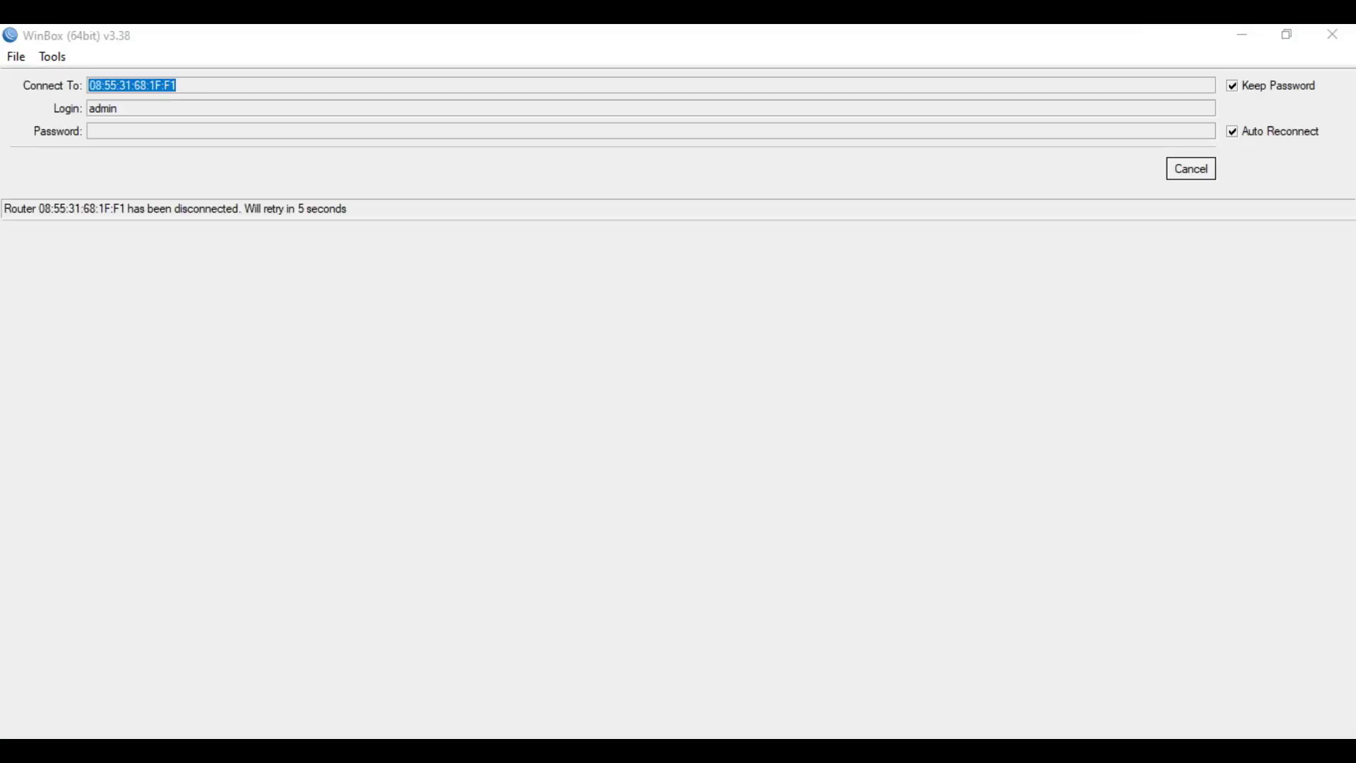
- Cancel the retry and reconnect to the router at 10.5.50.1 from the Neighbors list
click(1201, 170)
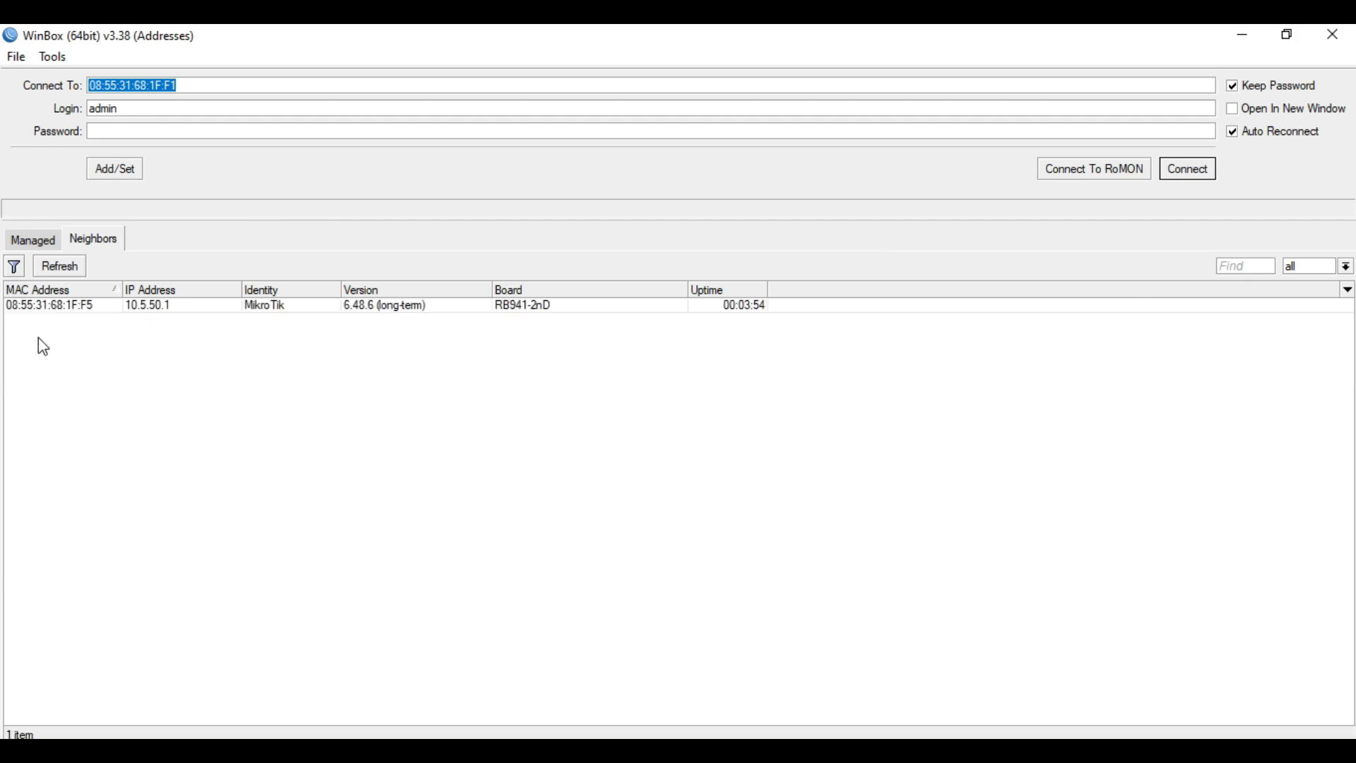
click(53, 303)
click(1193, 173)
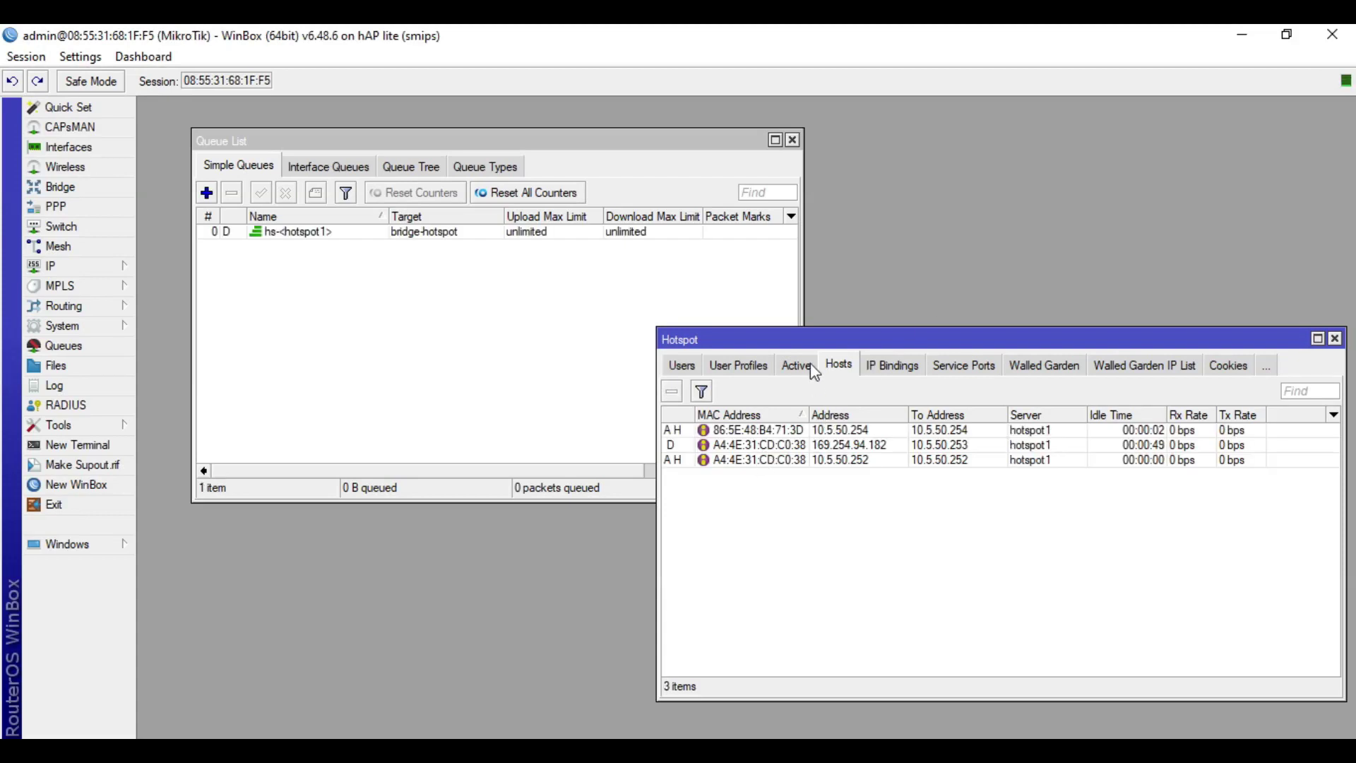
- Show Hotspot Active and select both logged-in users' session entries
click(796, 364)
click(772, 433)
click(782, 445)
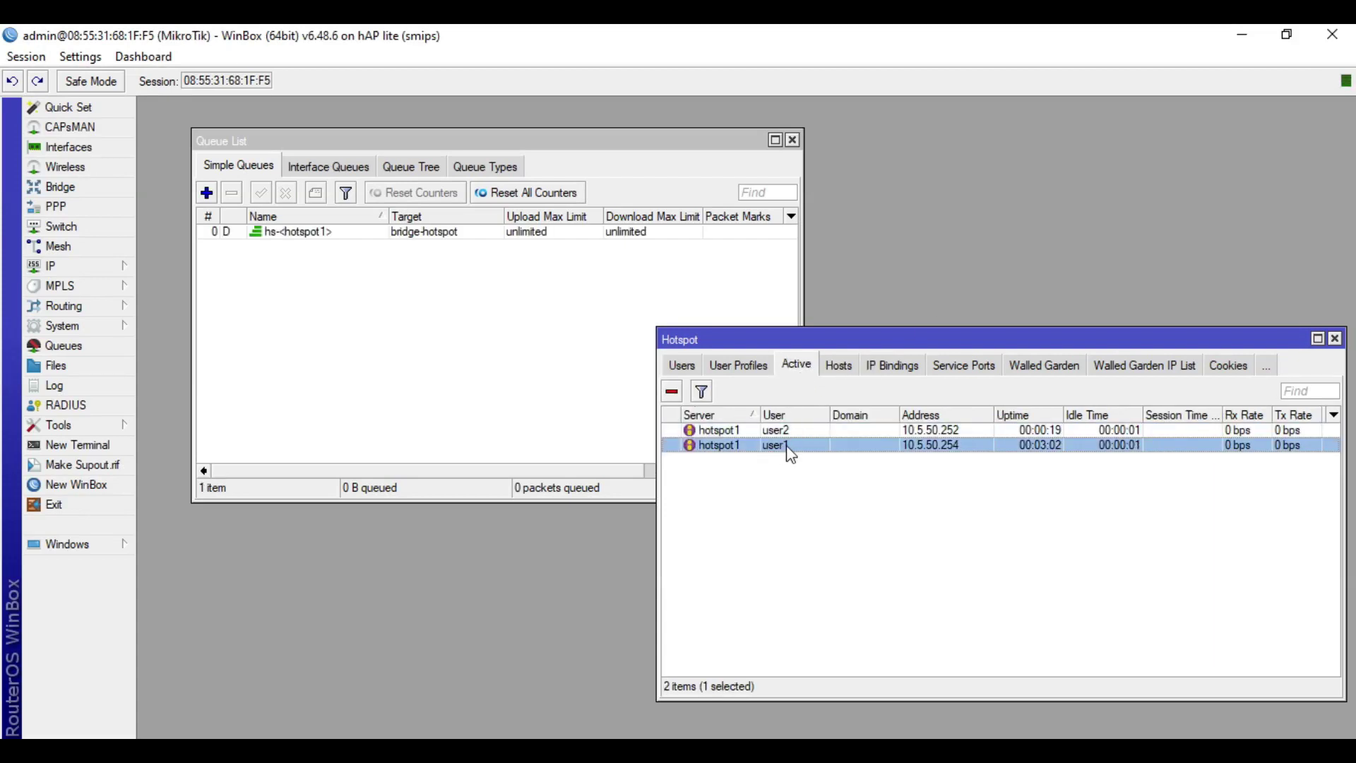
click(804, 435)
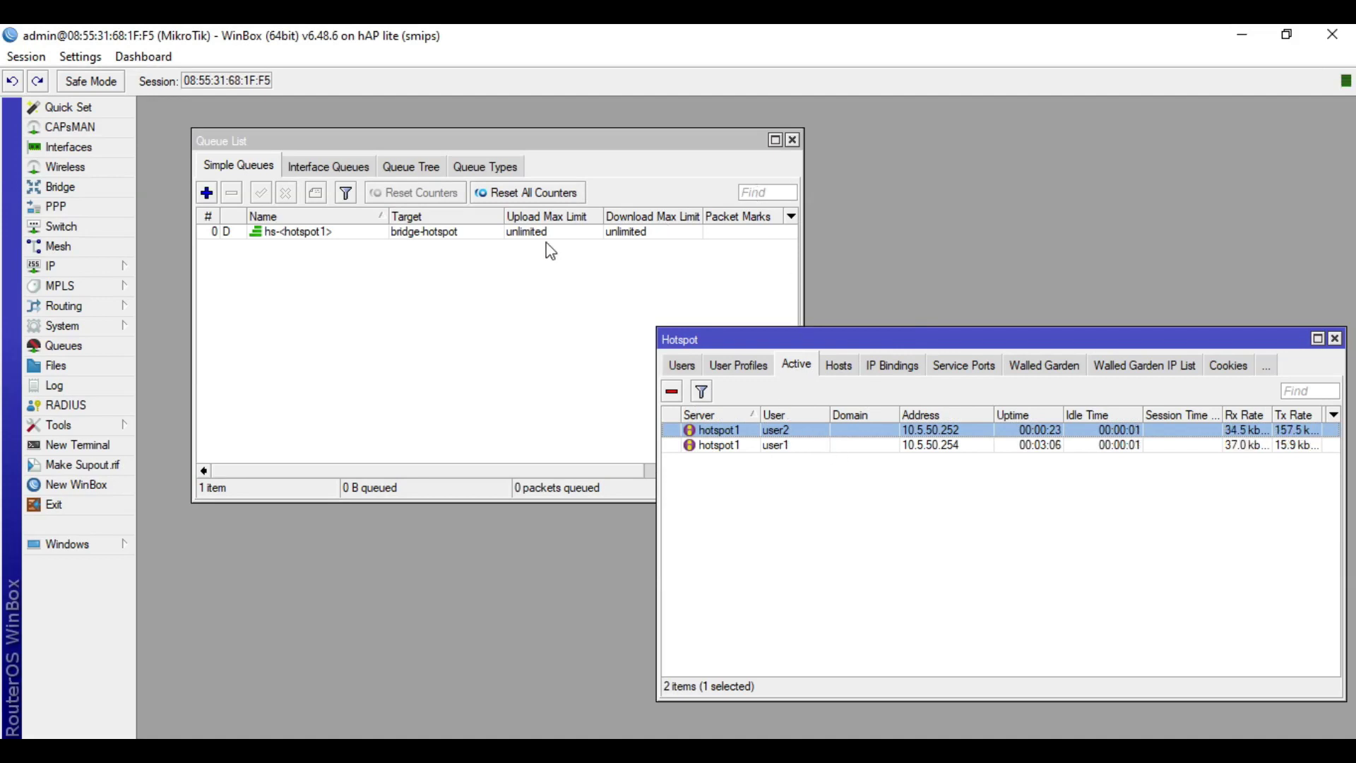
- Reposition the Queue Tree window beside the sessions and open IP > Firewall
click(411, 167)
drag(467, 144, 424, 126)
click(953, 344)
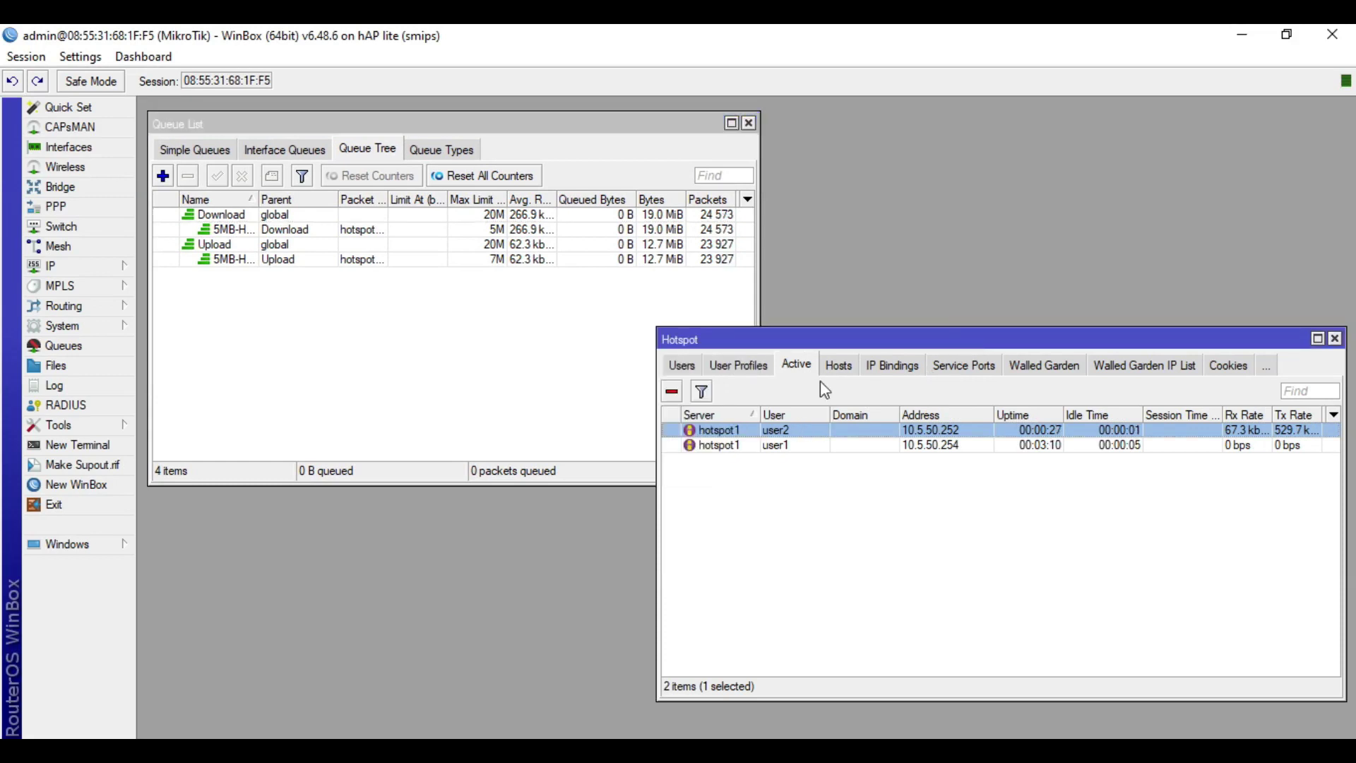
click(53, 266)
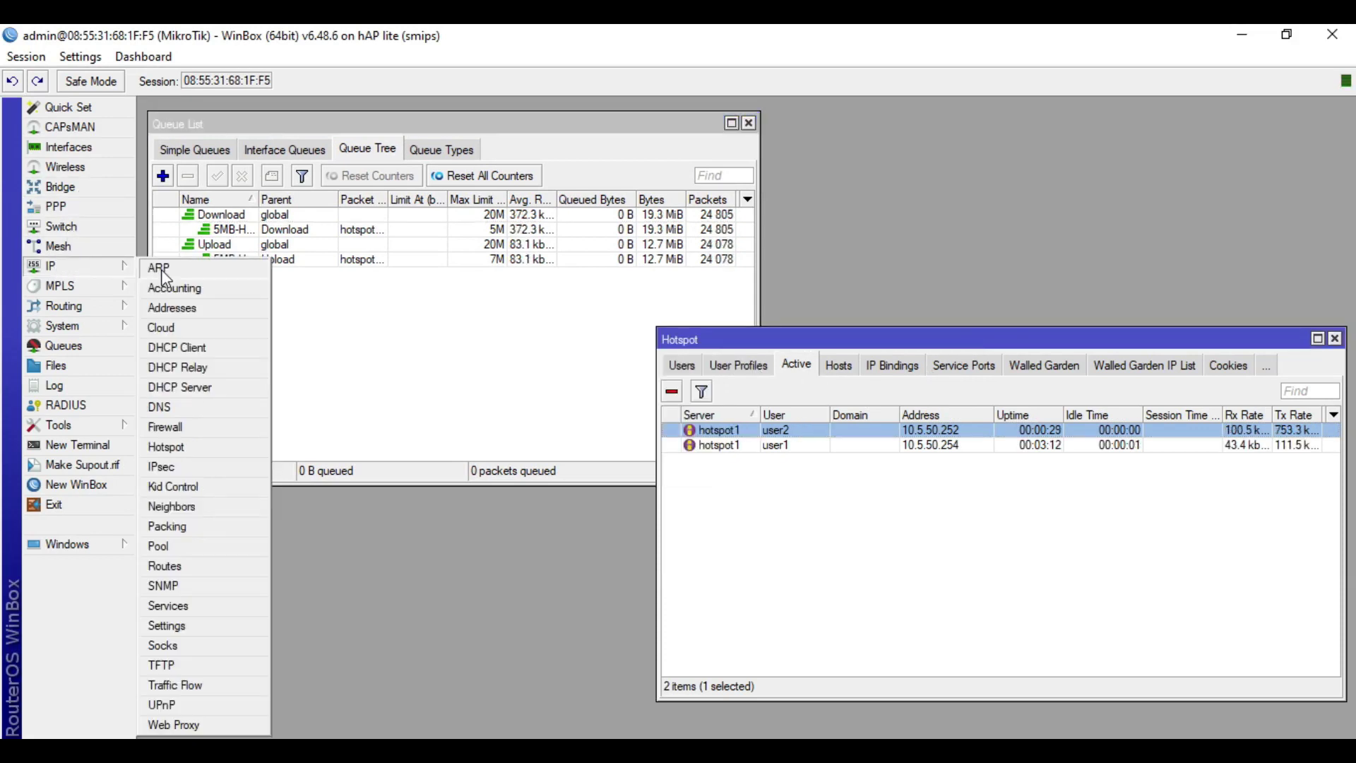
click(198, 426)
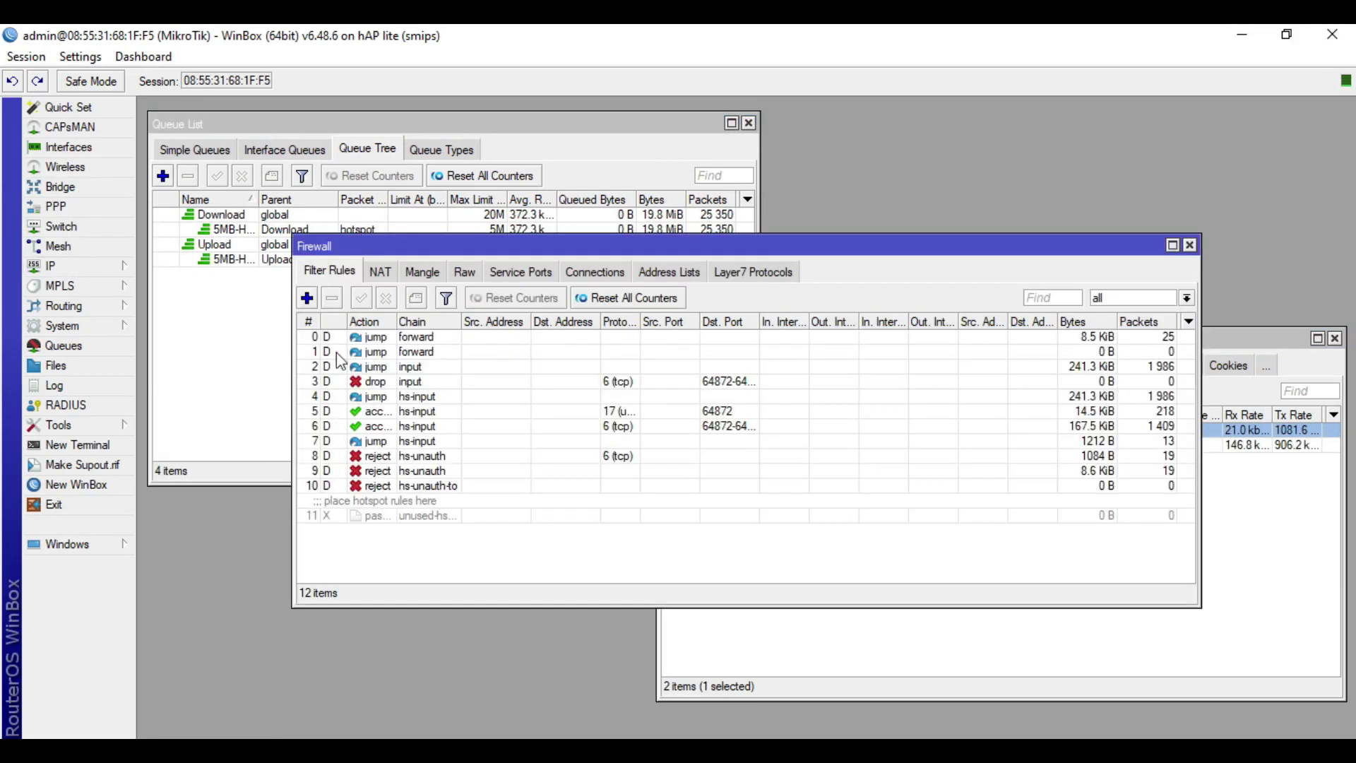
- In the Mangle tab, compare counters of the 10.5.50.254 and 10.5.50.252 rule pairs
click(416, 277)
click(542, 369)
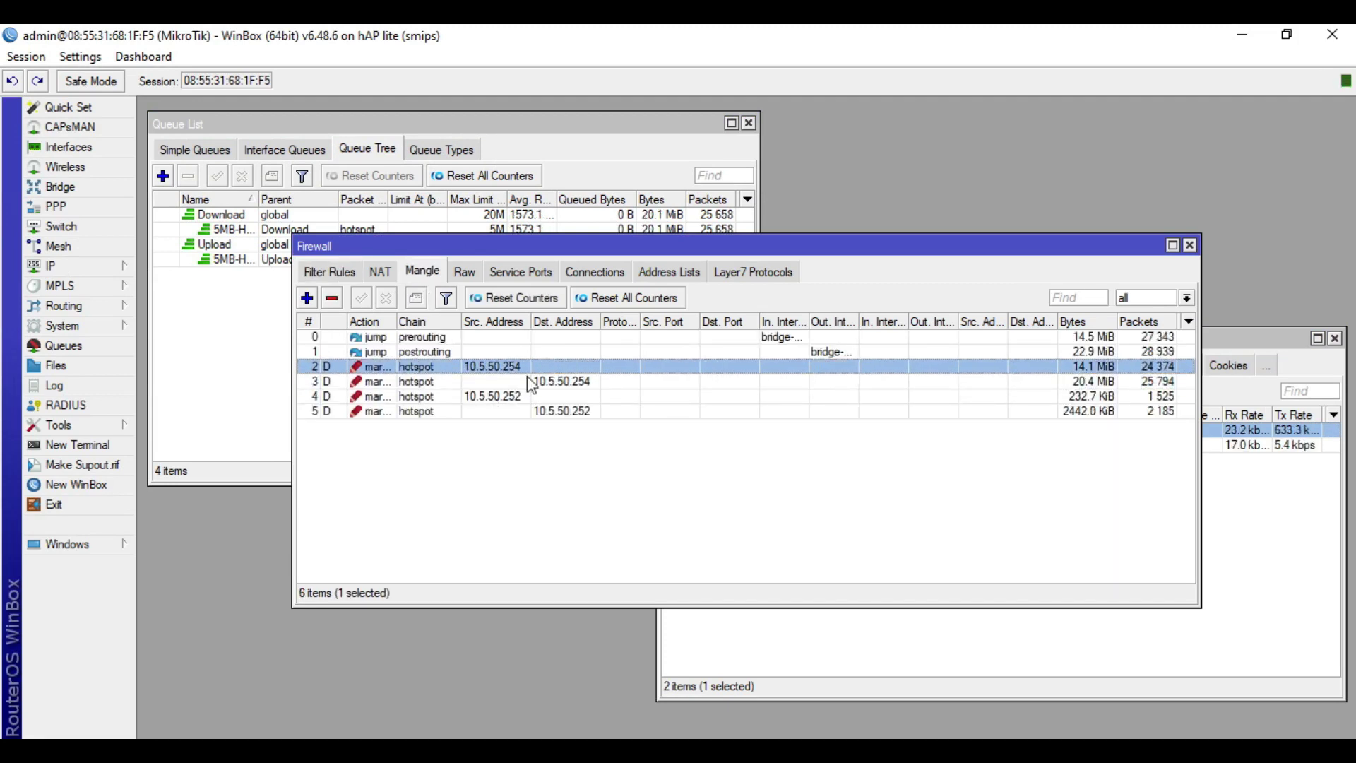
ctrl+click(424, 382)
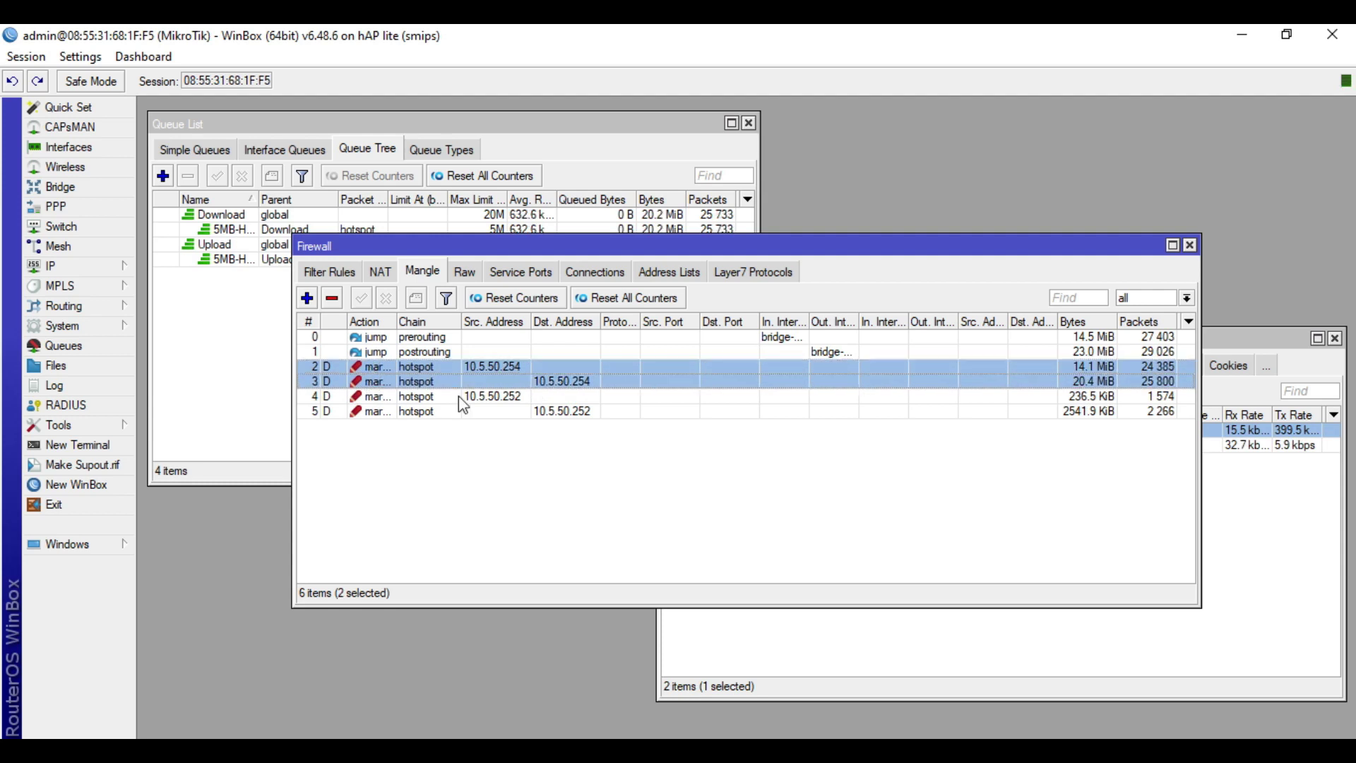
click(460, 398)
ctrl+click(521, 411)
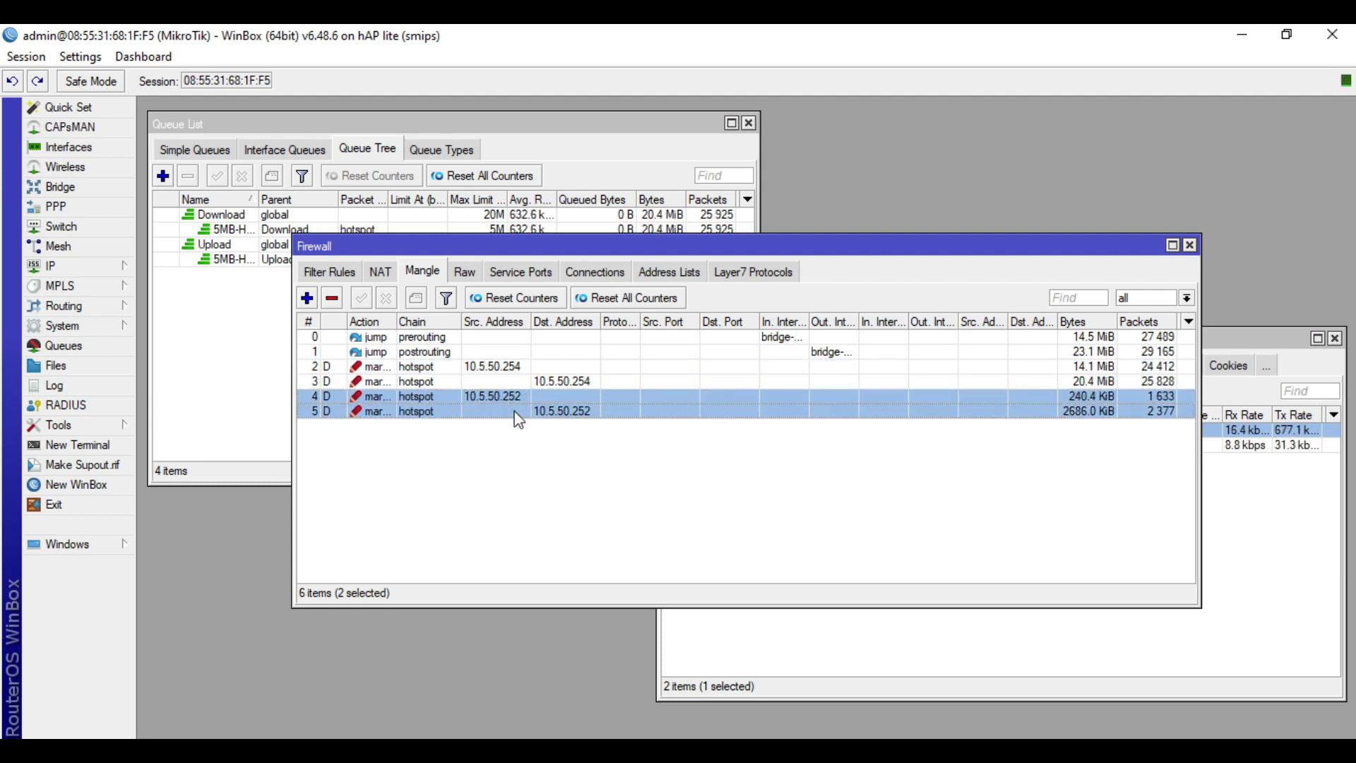
click(523, 396)
click(528, 366)
click(537, 383)
click(531, 397)
ctrl+click(535, 412)
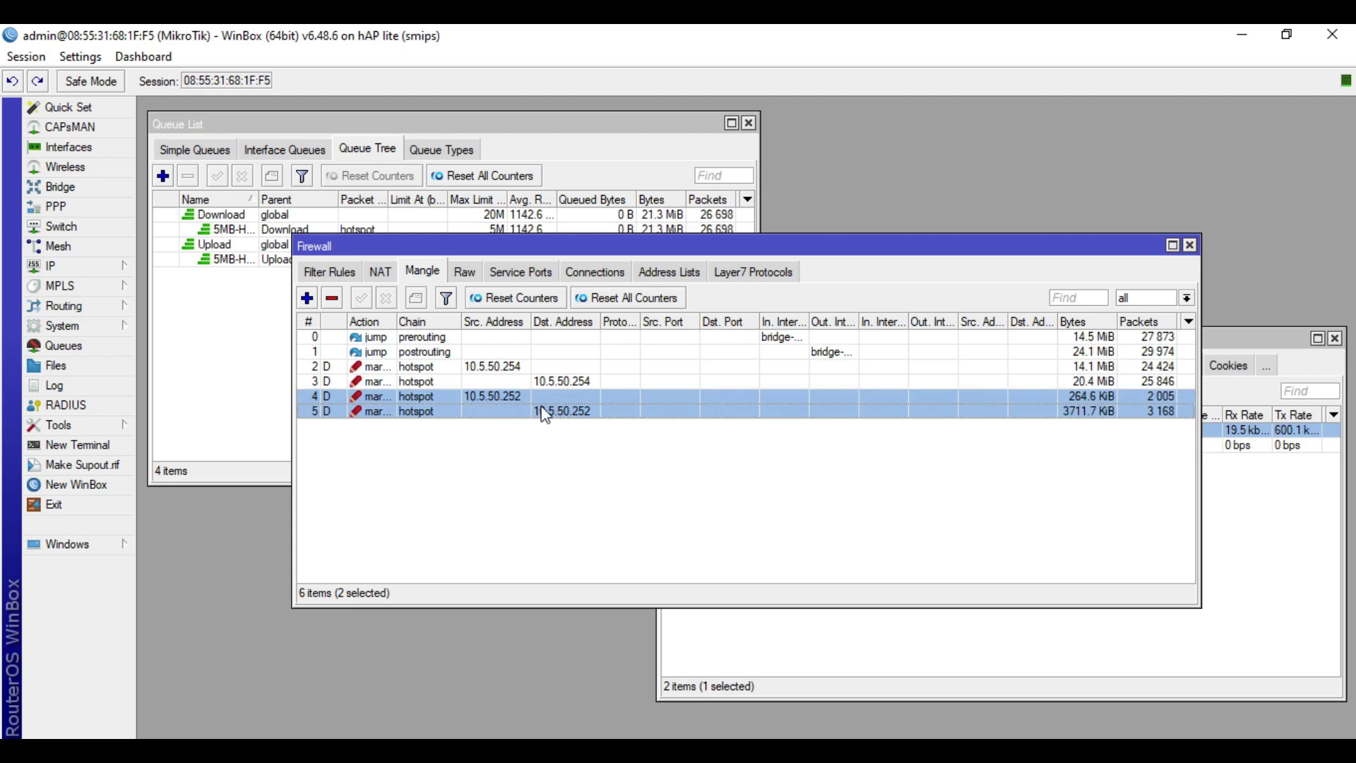
- Reselect both addresses' mangle rule pairs, then close the Firewall window
click(586, 380)
key(shift+Up)
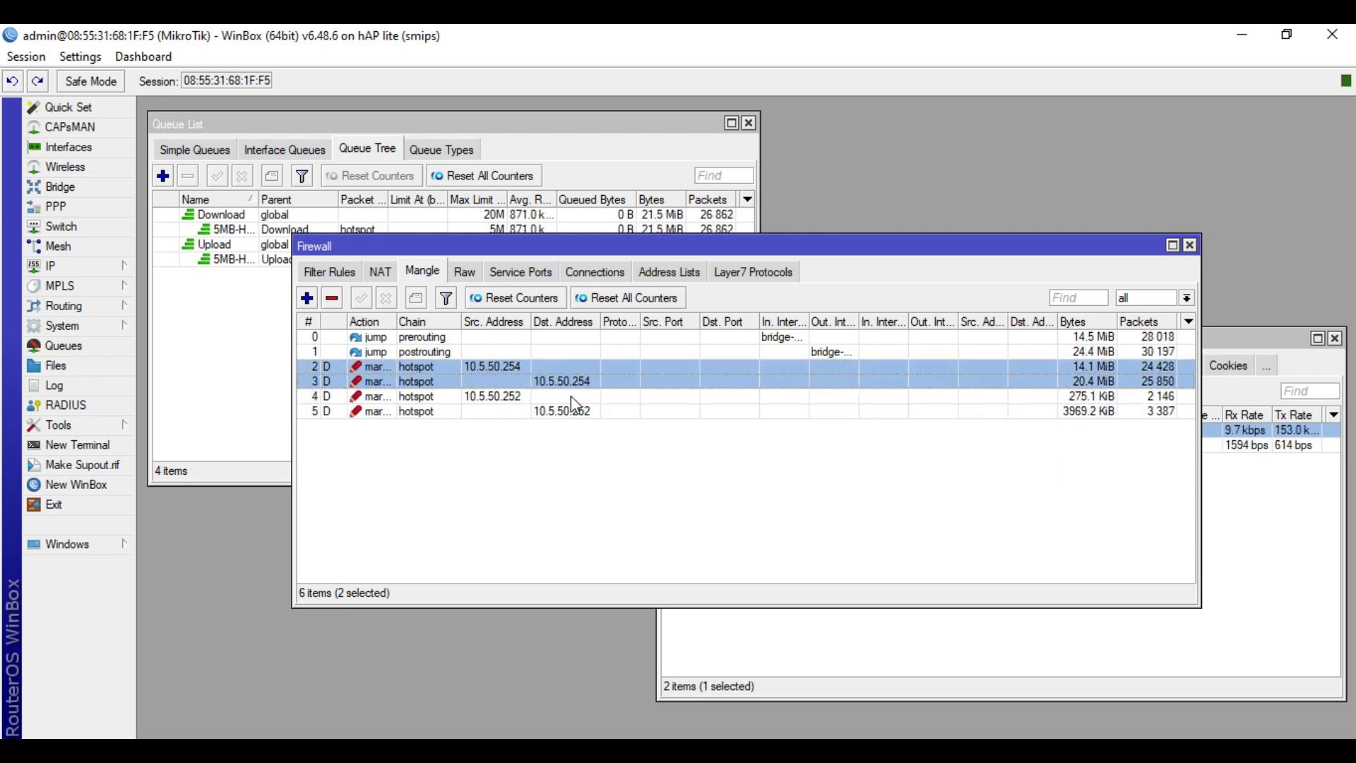
click(572, 398)
shift+click(574, 416)
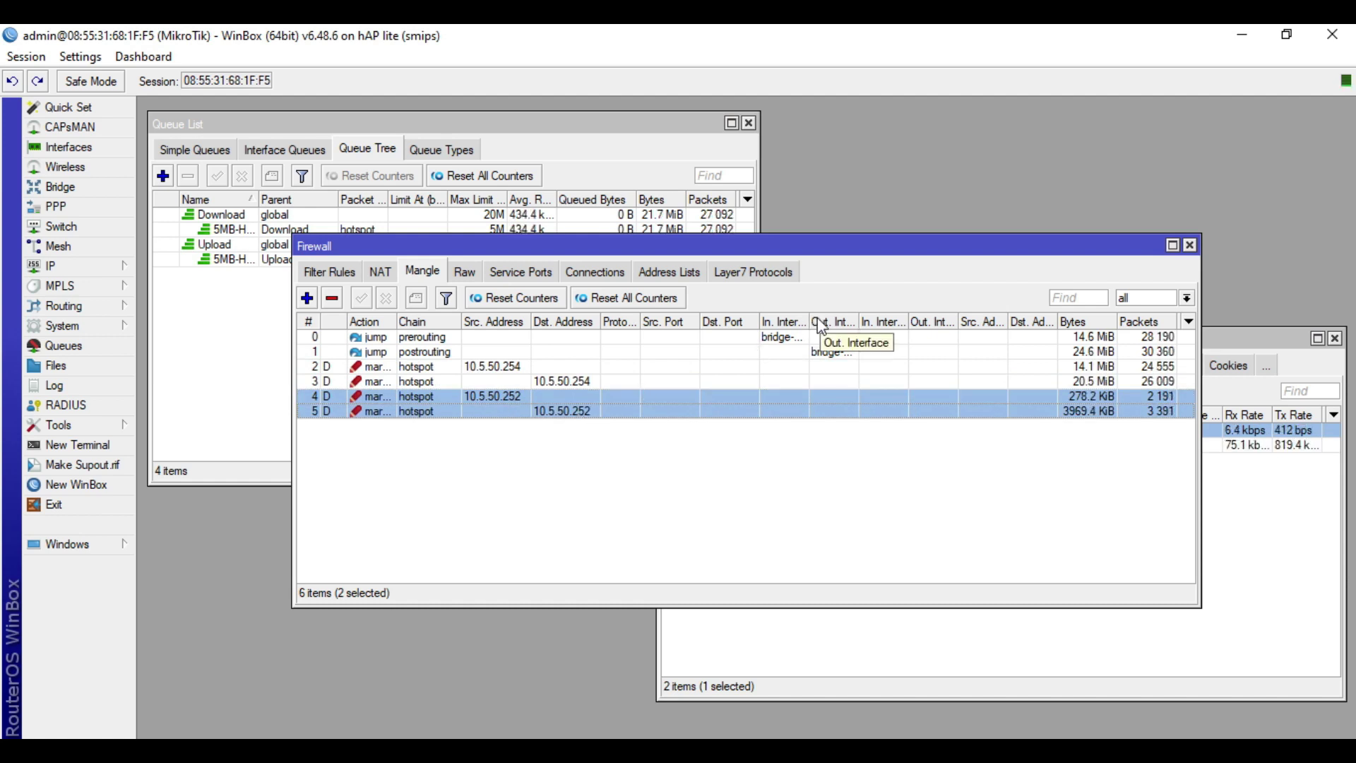
click(1191, 245)
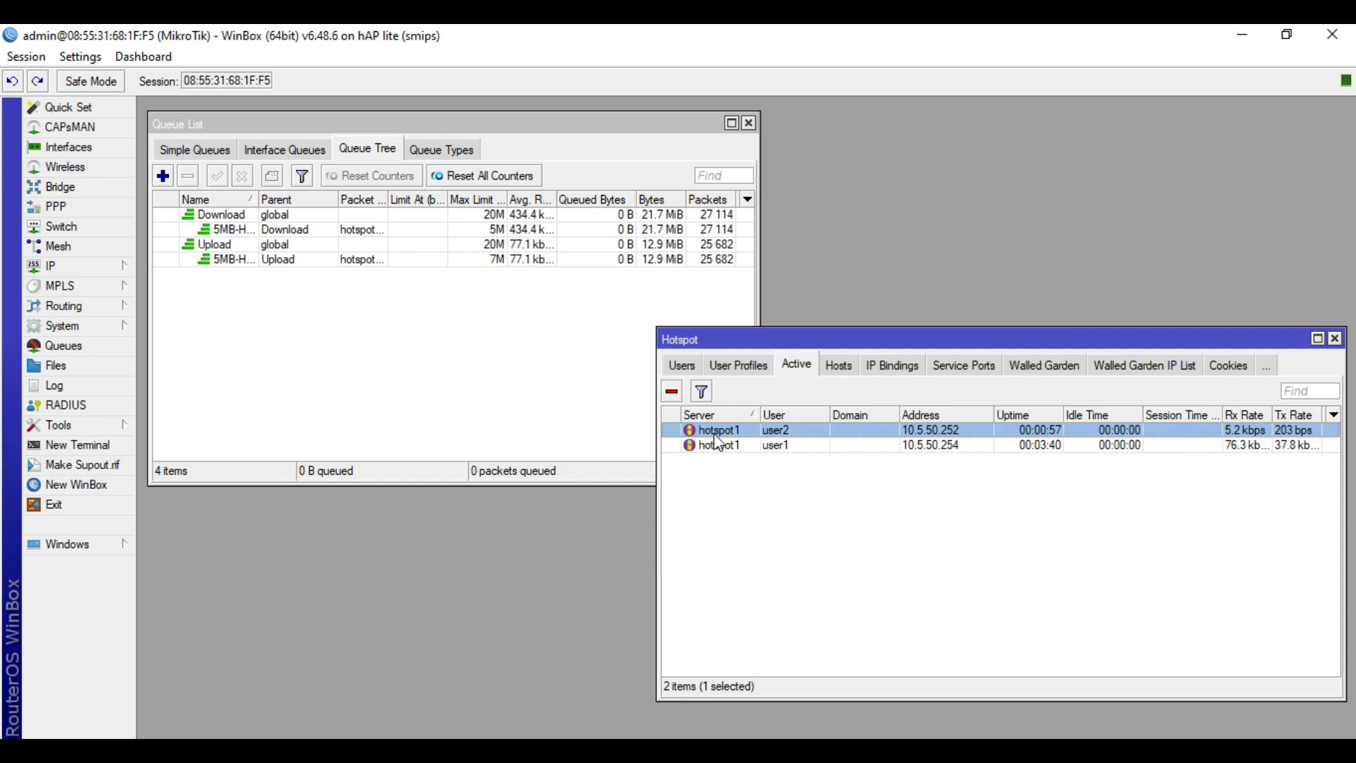
- Widen the Queue Tree Name column and move the queue window up and left
click(438, 392)
drag(259, 195, 323, 200)
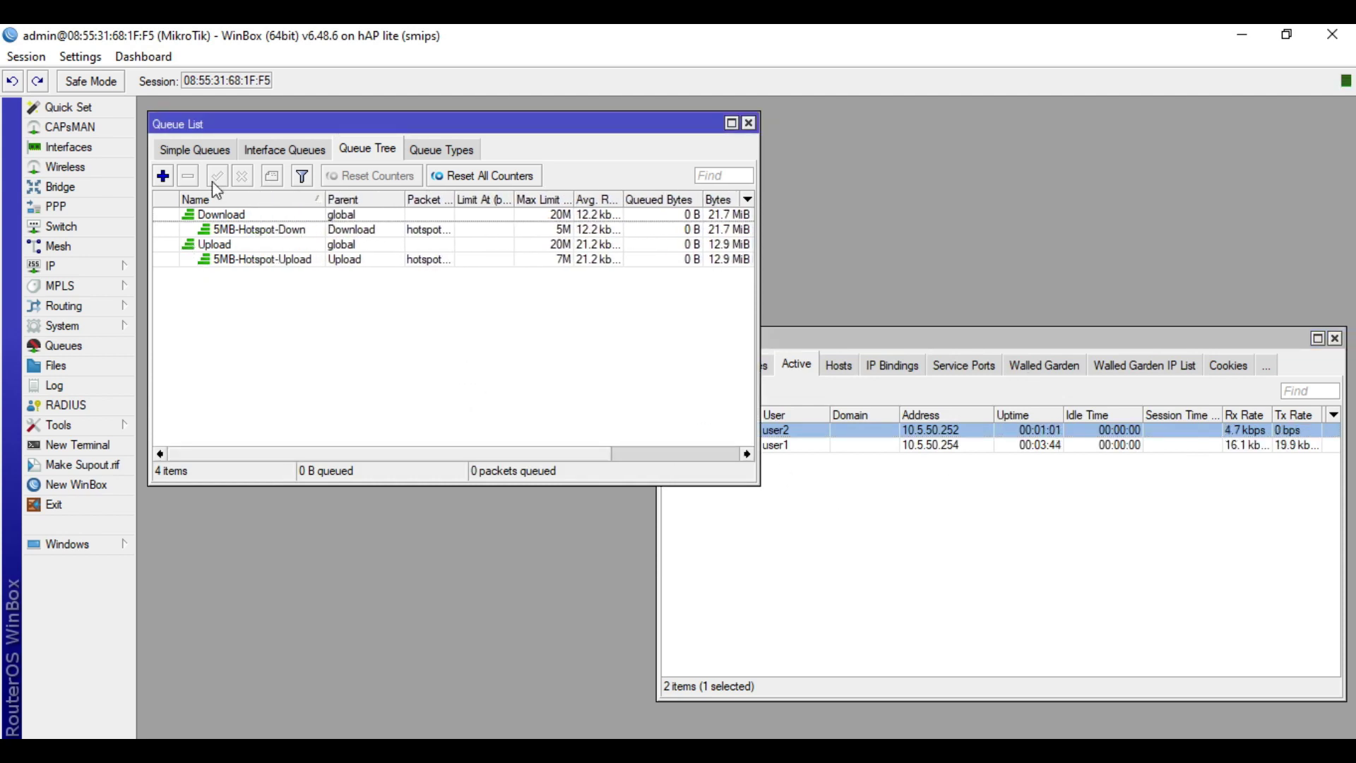
drag(293, 125, 283, 110)
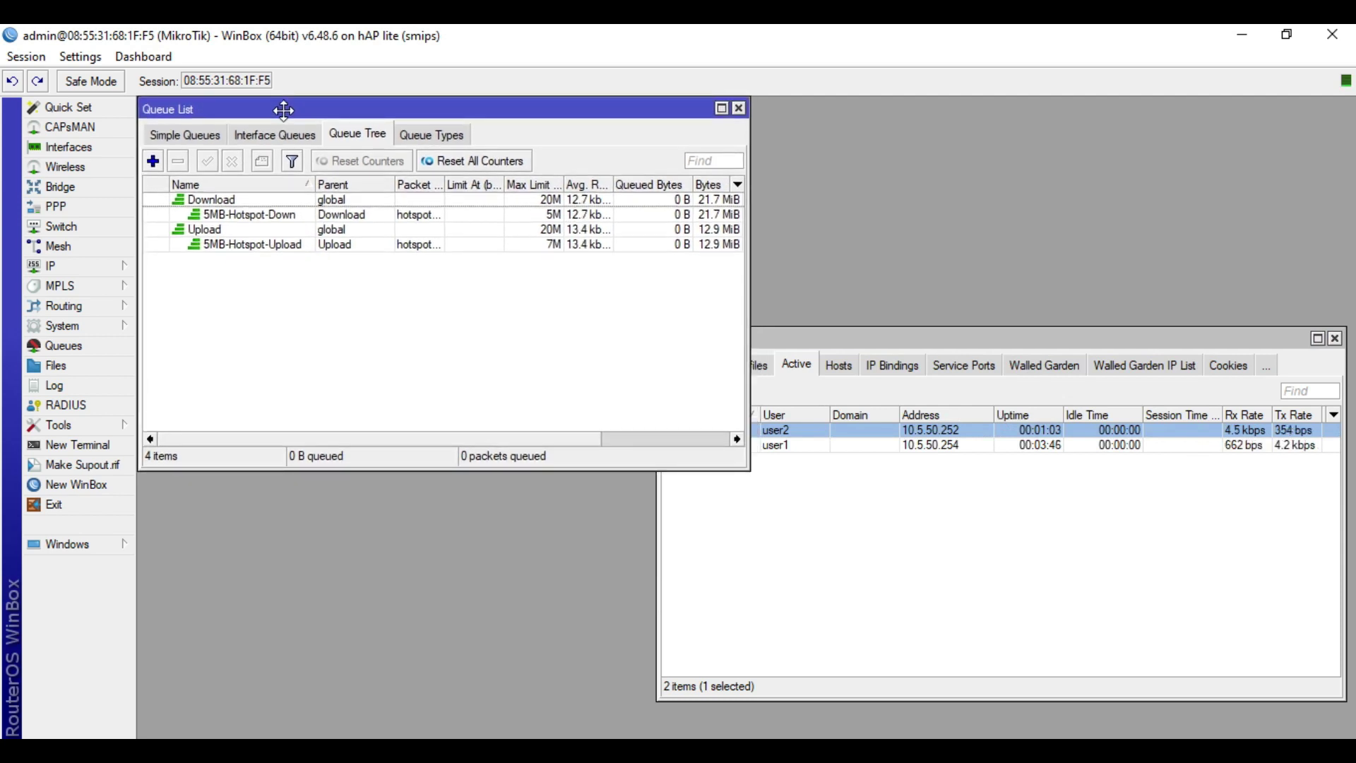
- Open user2's and user1's Traffic graphs, close Hotspot Active, and place the monitors side by side
click(1020, 659)
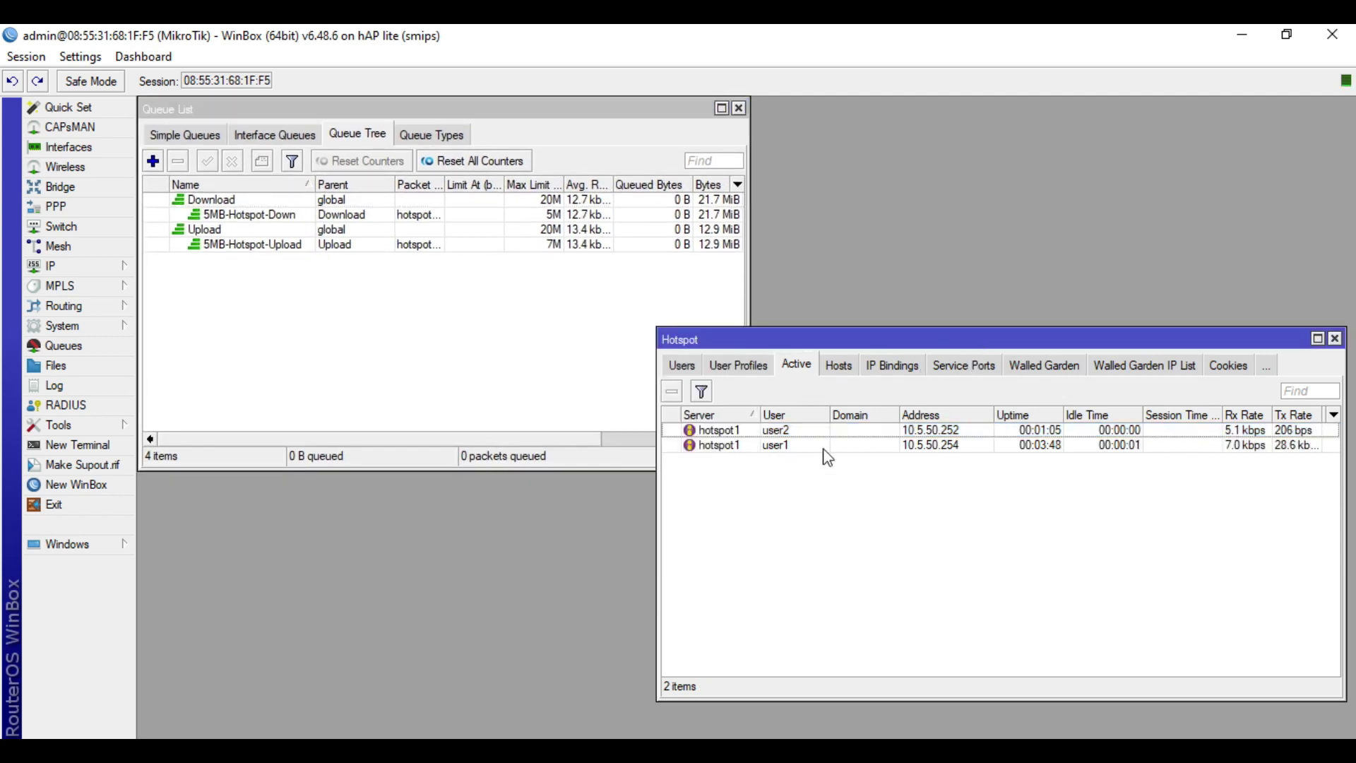
double_click(791, 434)
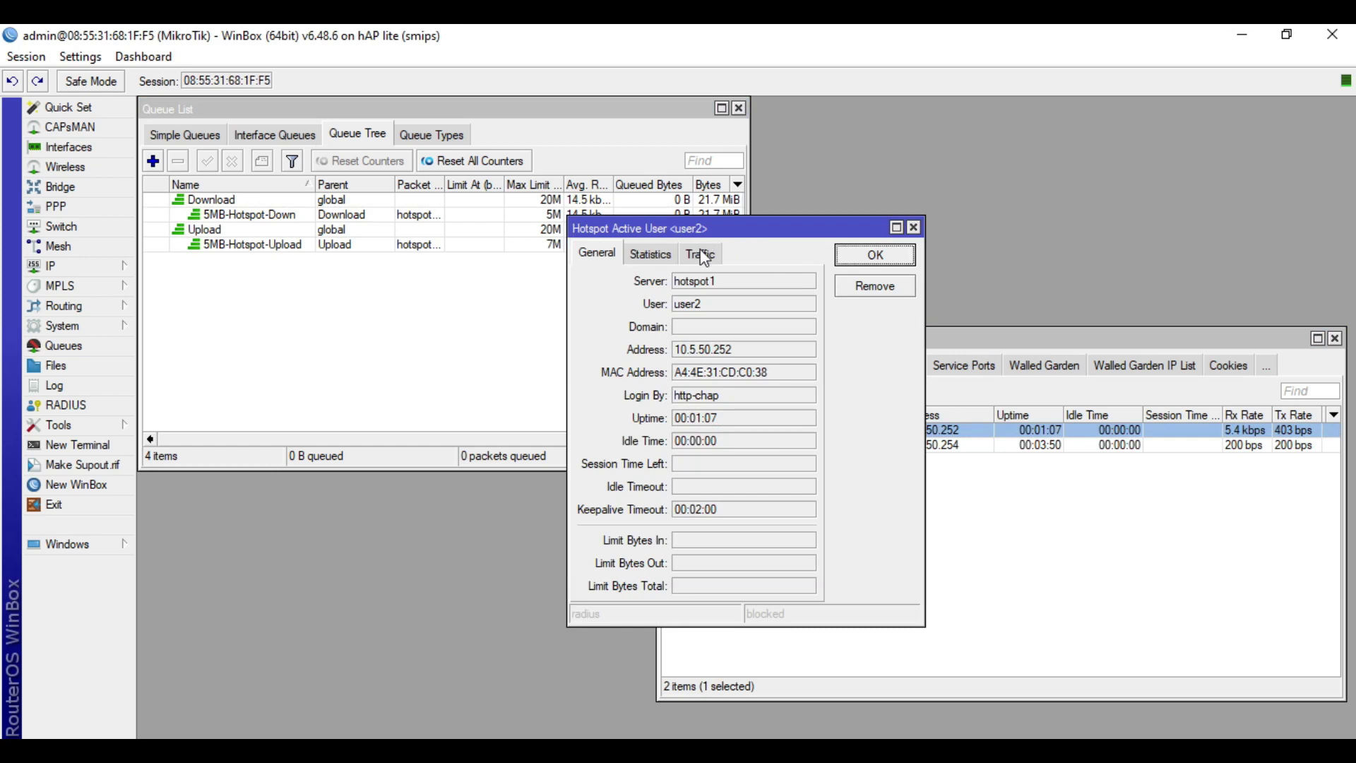
click(701, 253)
click(939, 480)
double_click(943, 446)
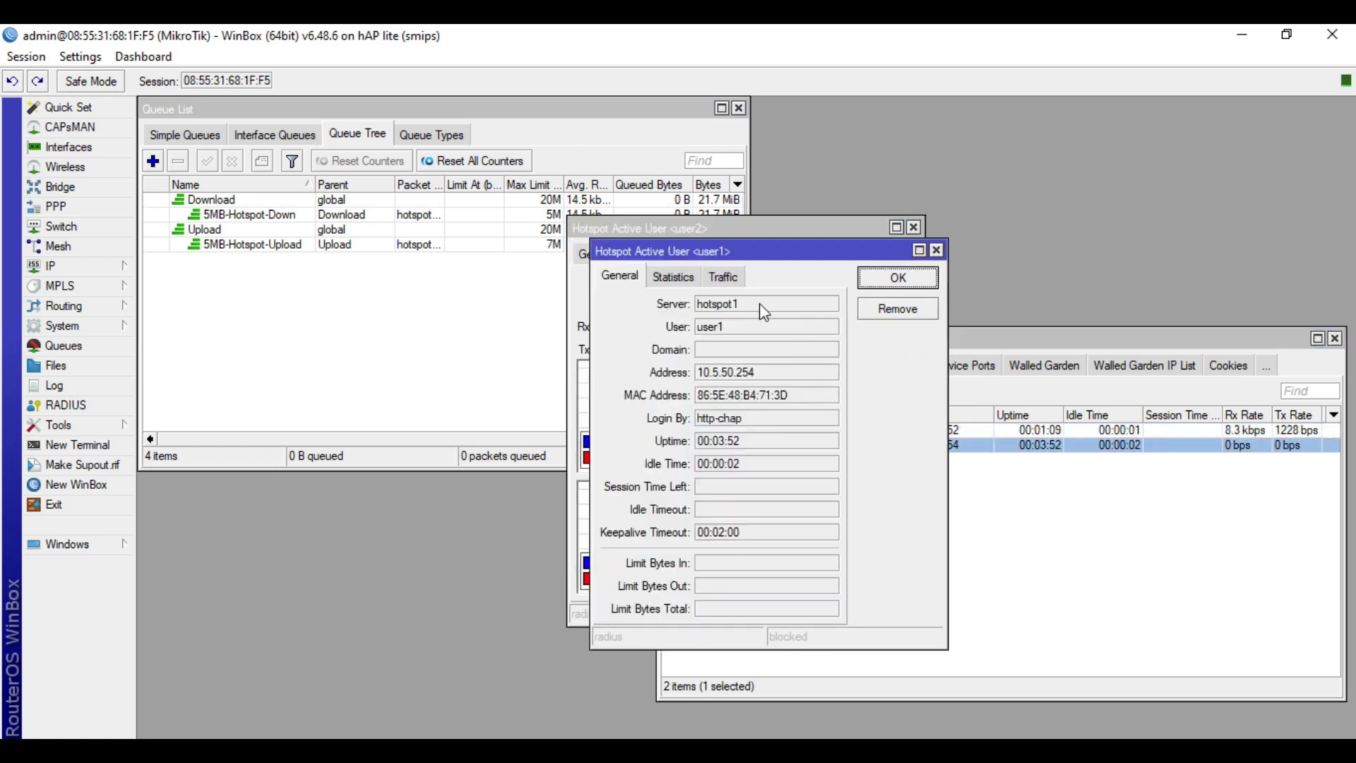
click(723, 276)
drag(774, 260, 442, 290)
drag(771, 231, 1237, 270)
click(1336, 341)
drag(448, 293, 814, 276)
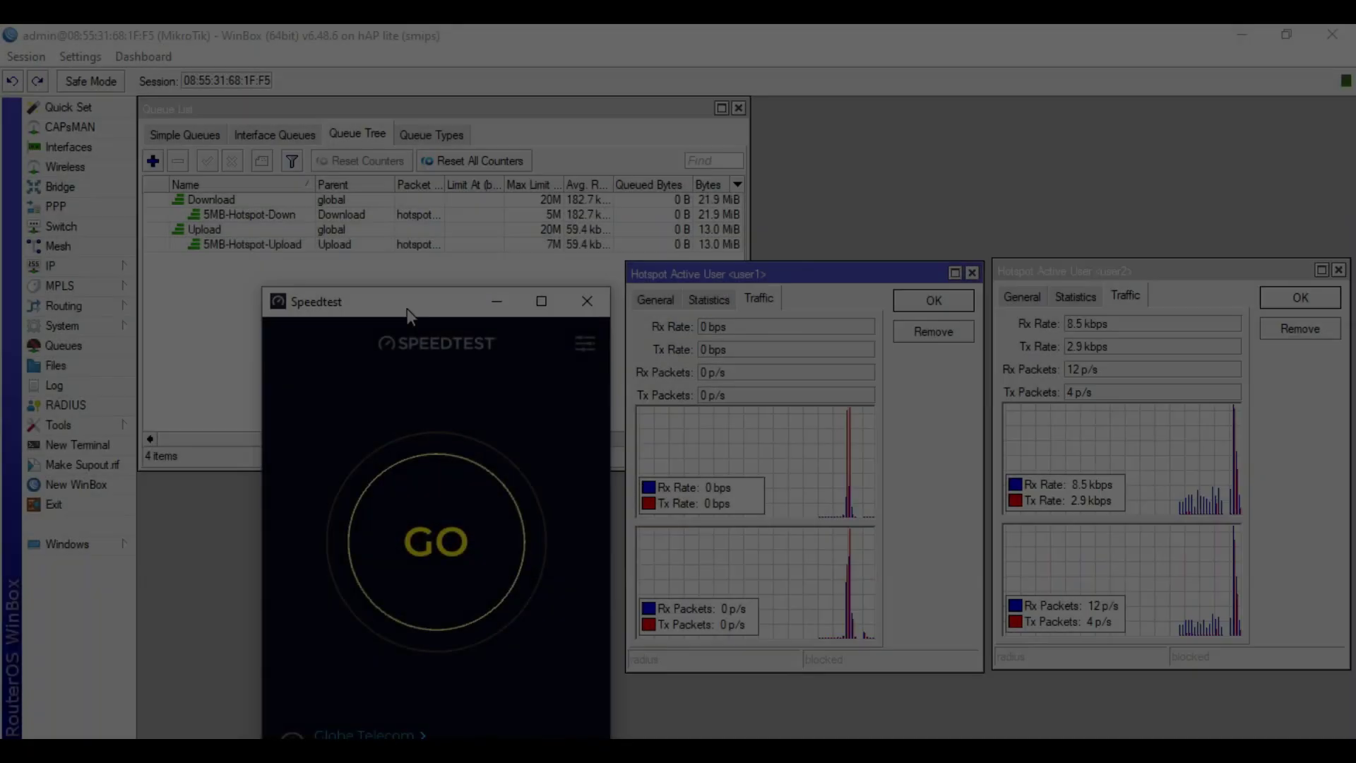
- Run the Speedtest and check both users' live transmit rates in WinBox
drag(407, 308, 468, 375)
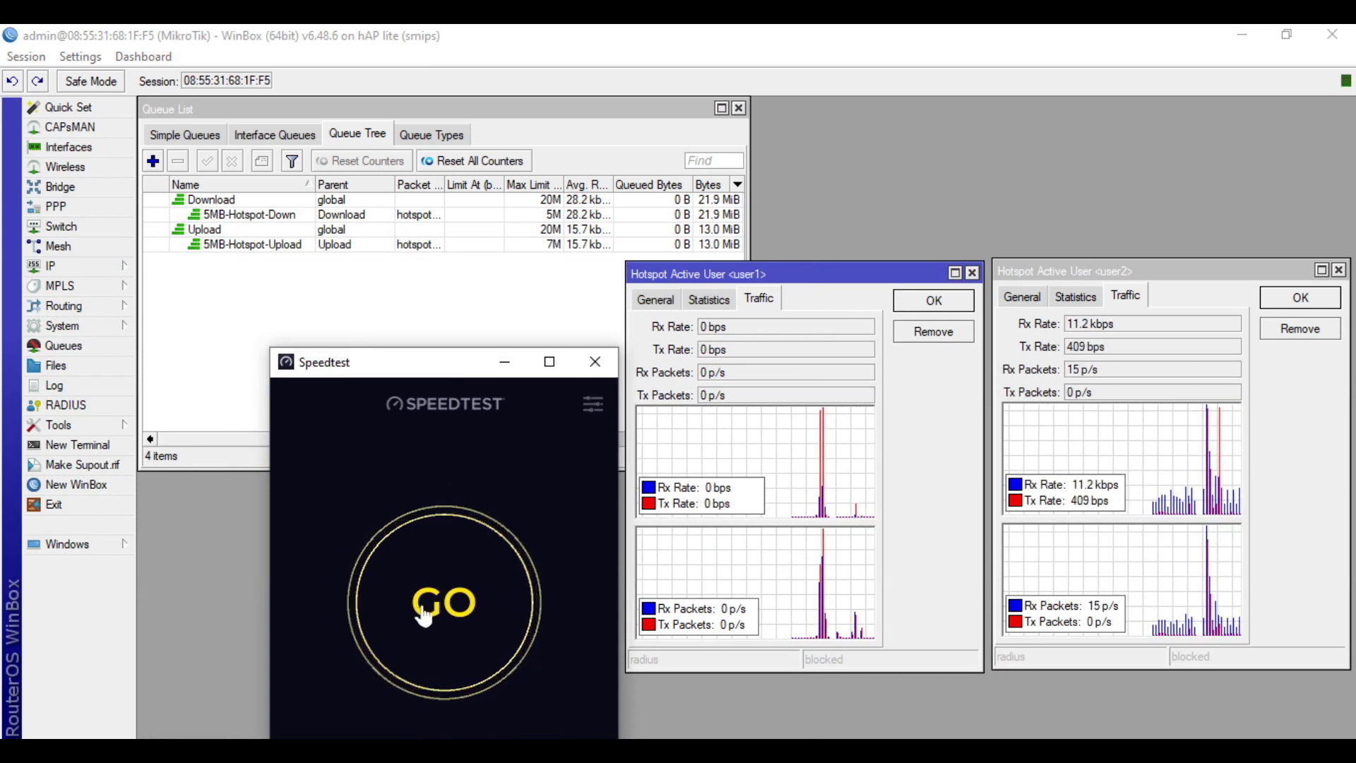
click(437, 604)
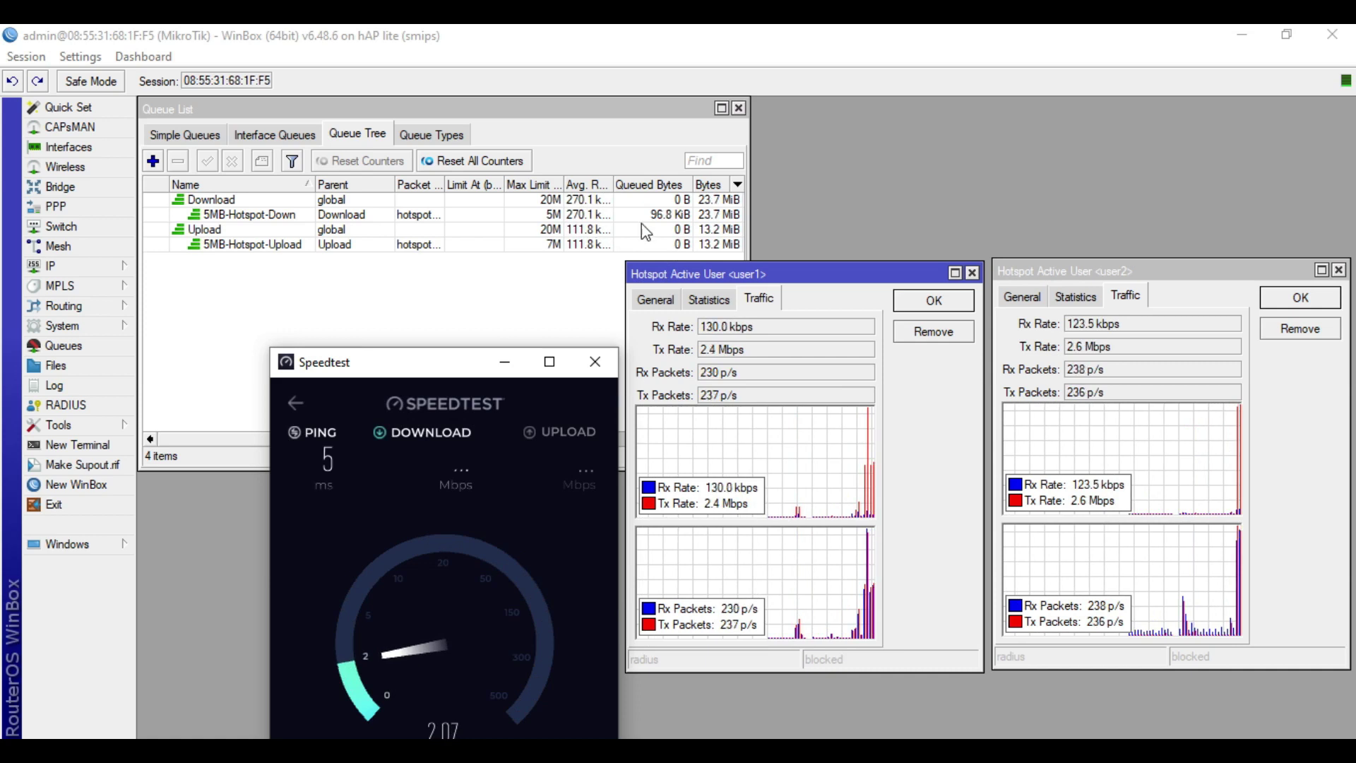
click(773, 377)
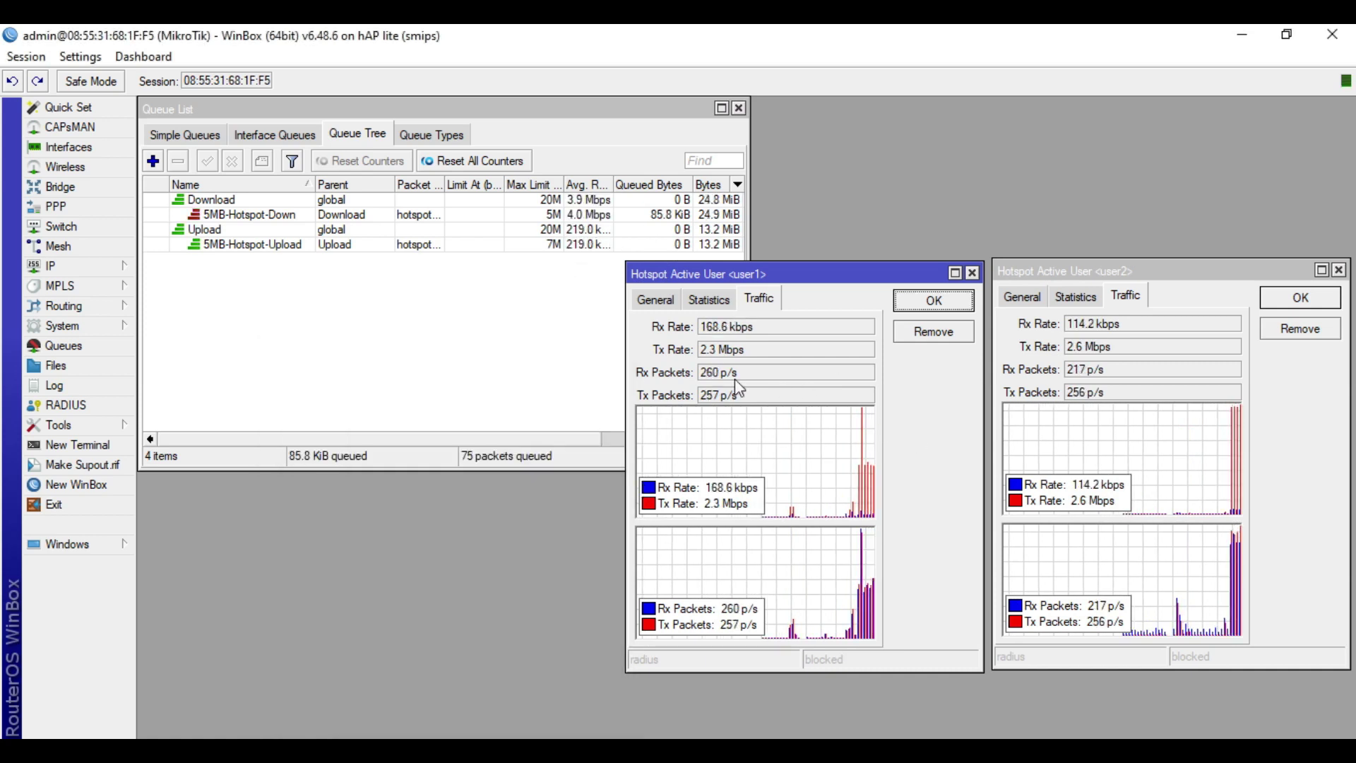
drag(752, 352, 705, 356)
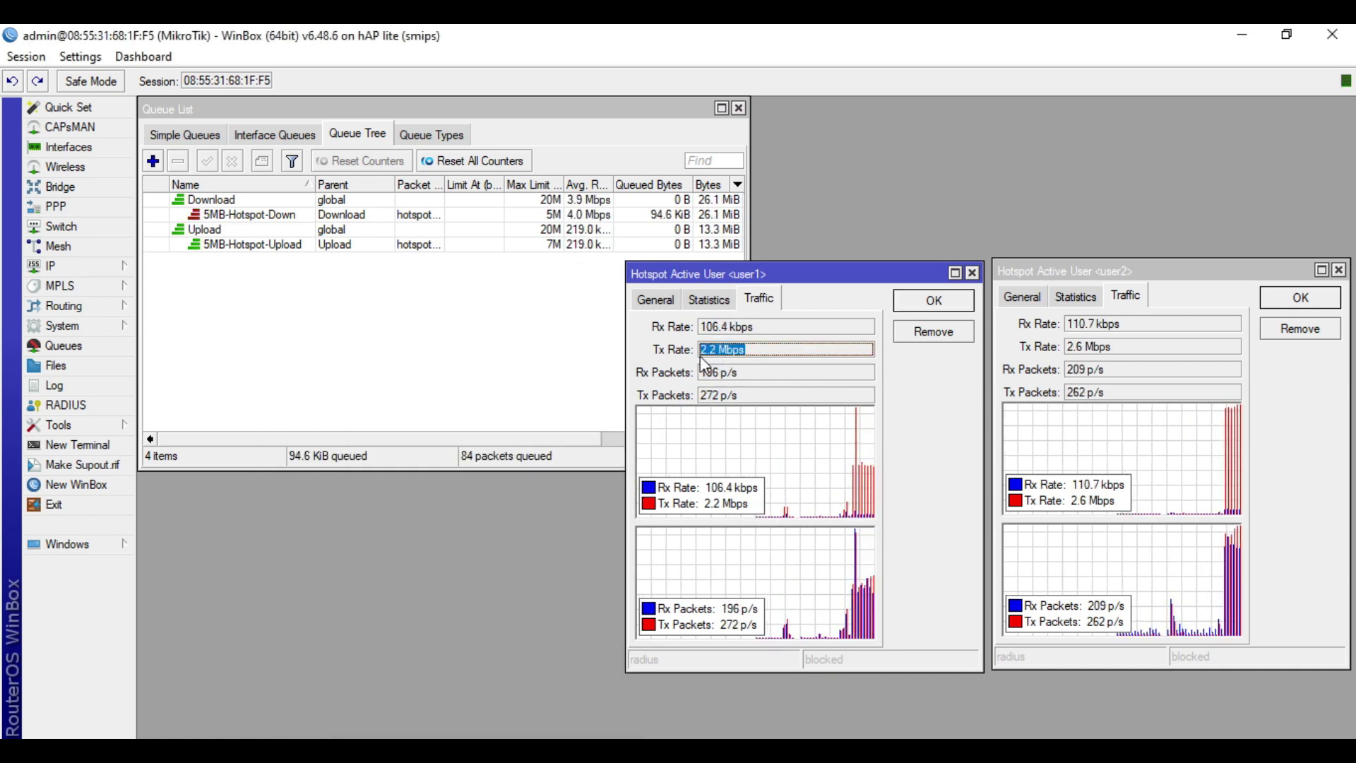
drag(1178, 347, 1052, 353)
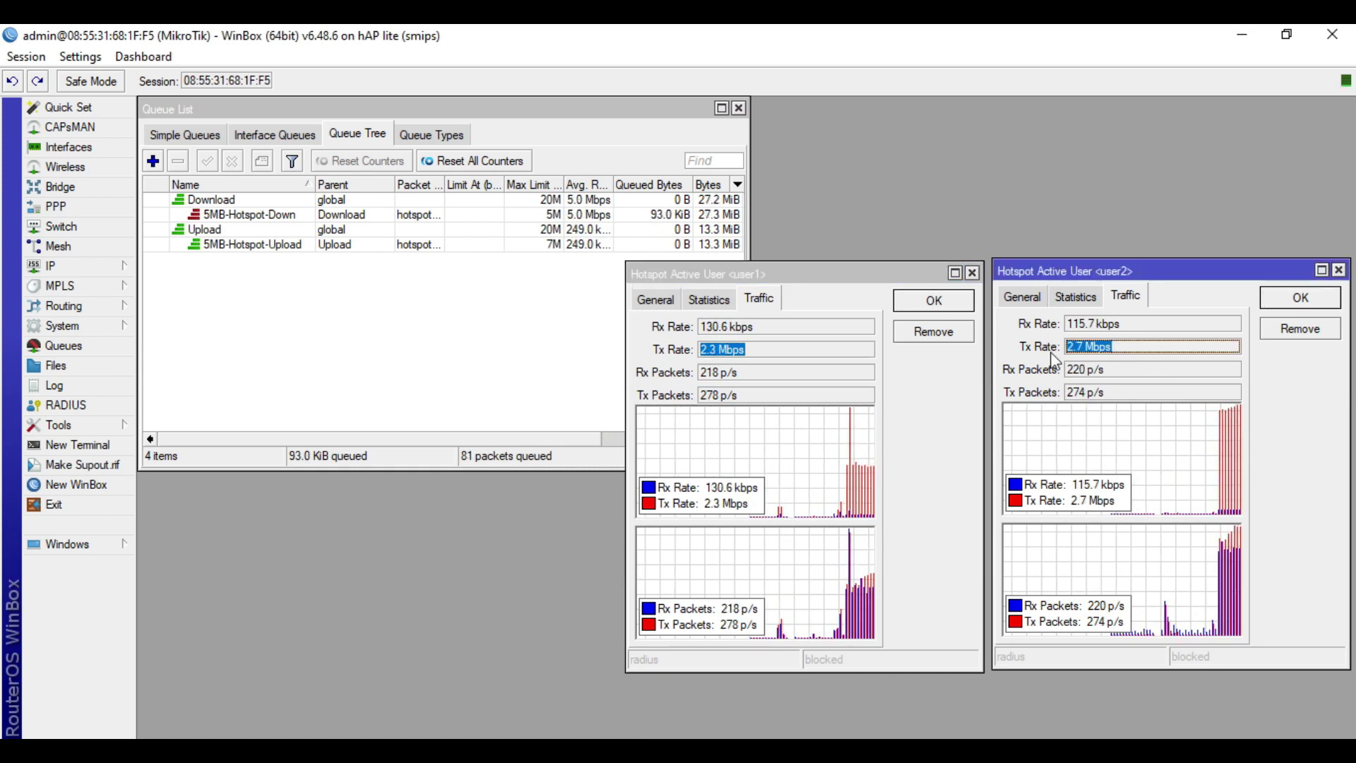
key(alt+Tab)
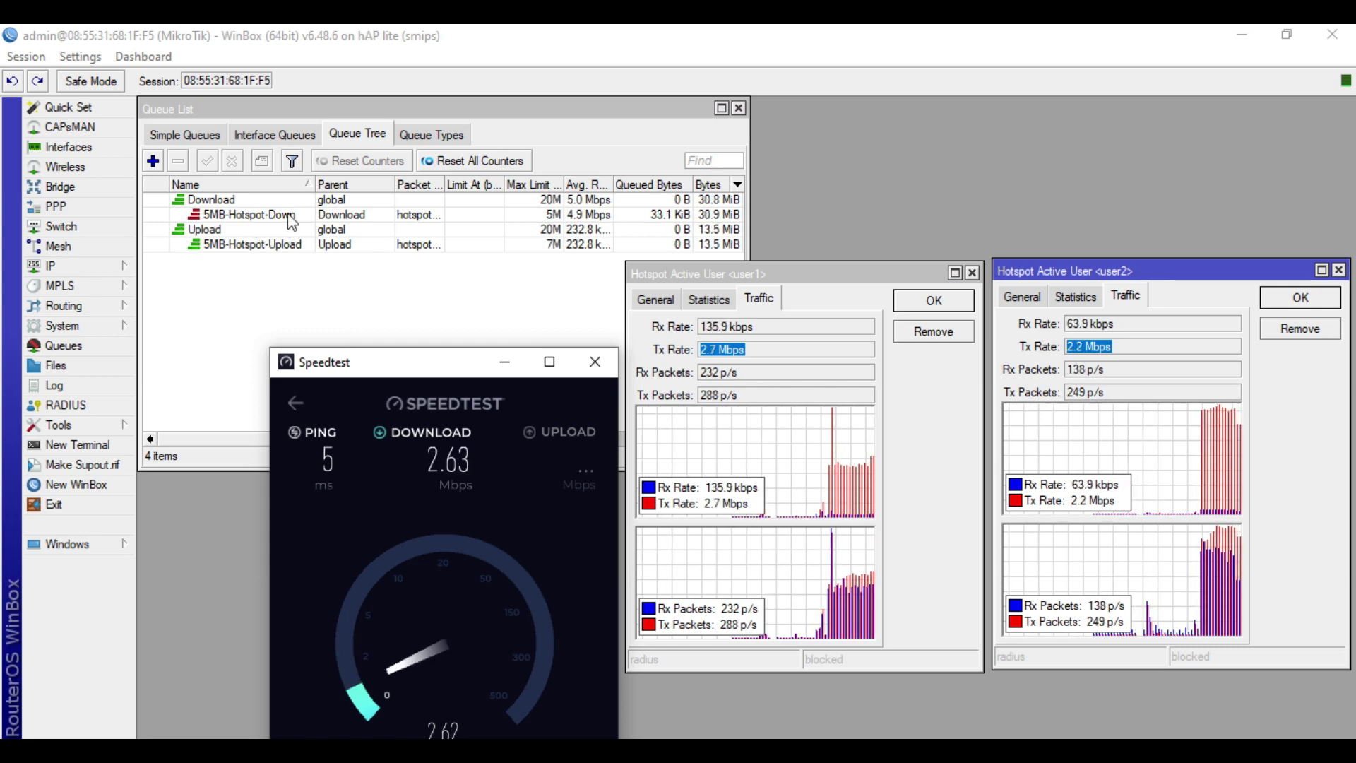
- Check both users' receive rates and the 5MB-Hotspot-Upload queue against its 7M limit
click(949, 502)
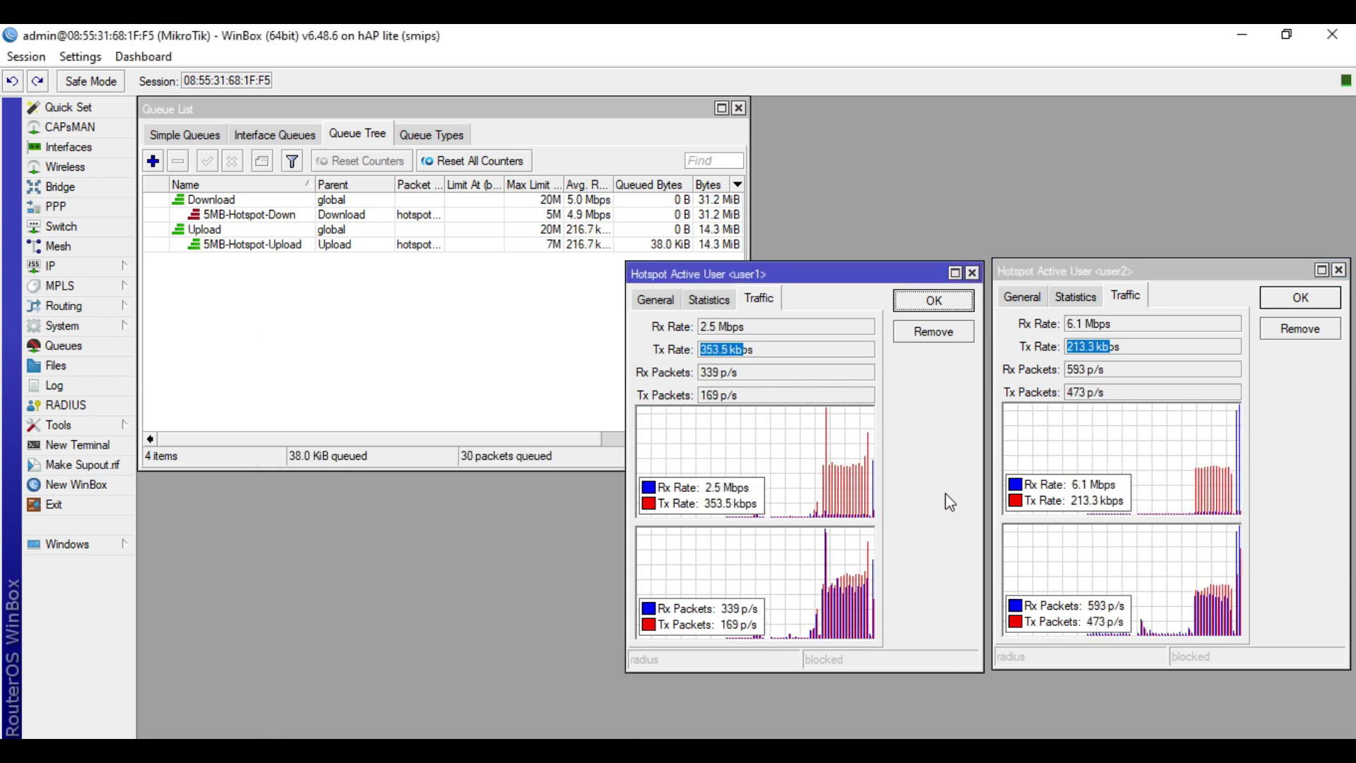
click(704, 329)
drag(704, 329, 696, 329)
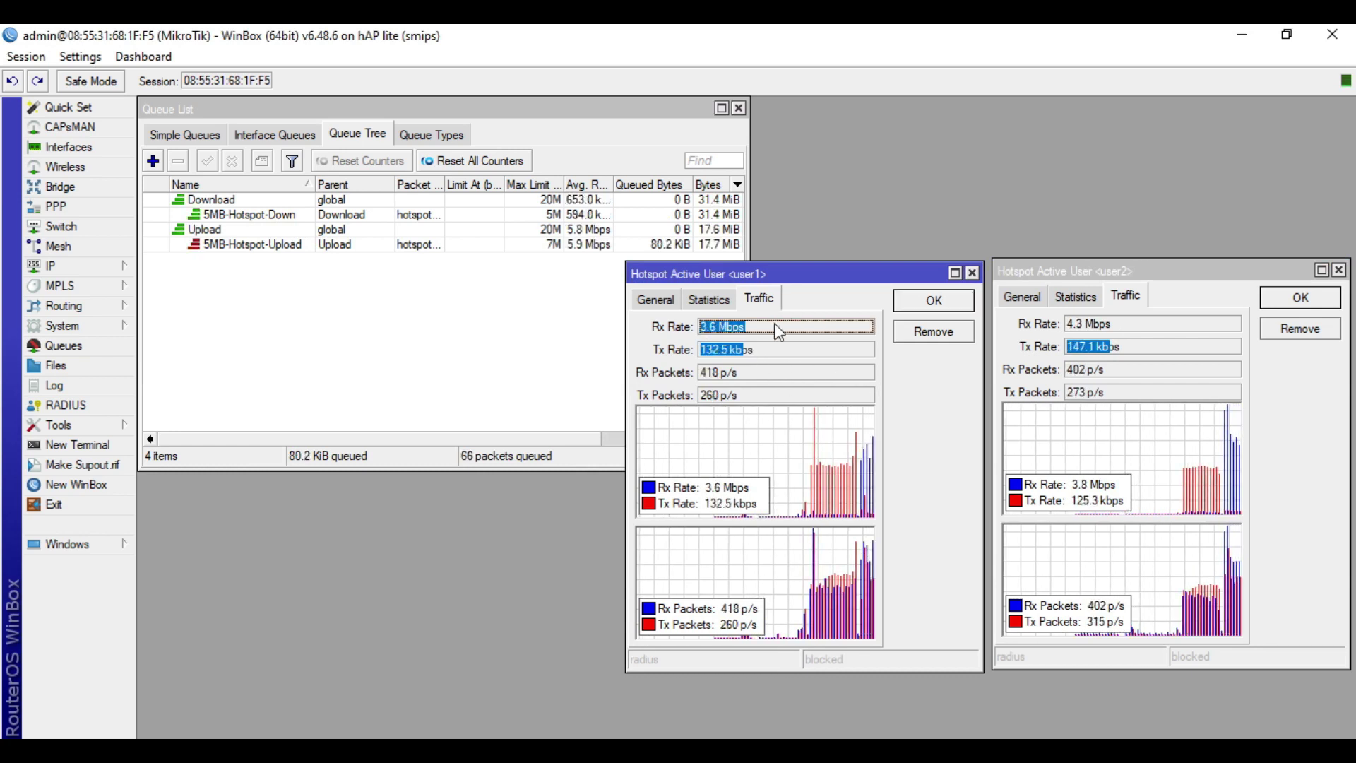
drag(1120, 326, 1059, 325)
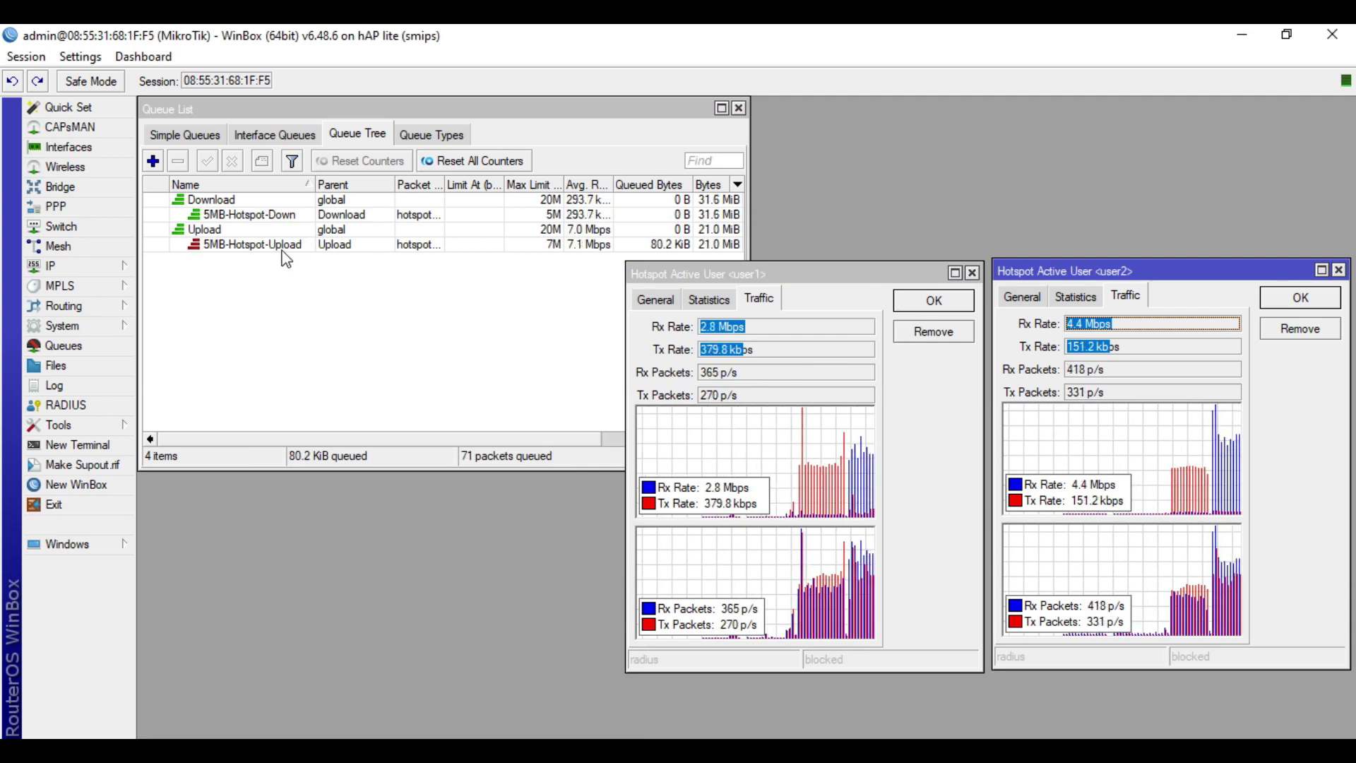
click(333, 246)
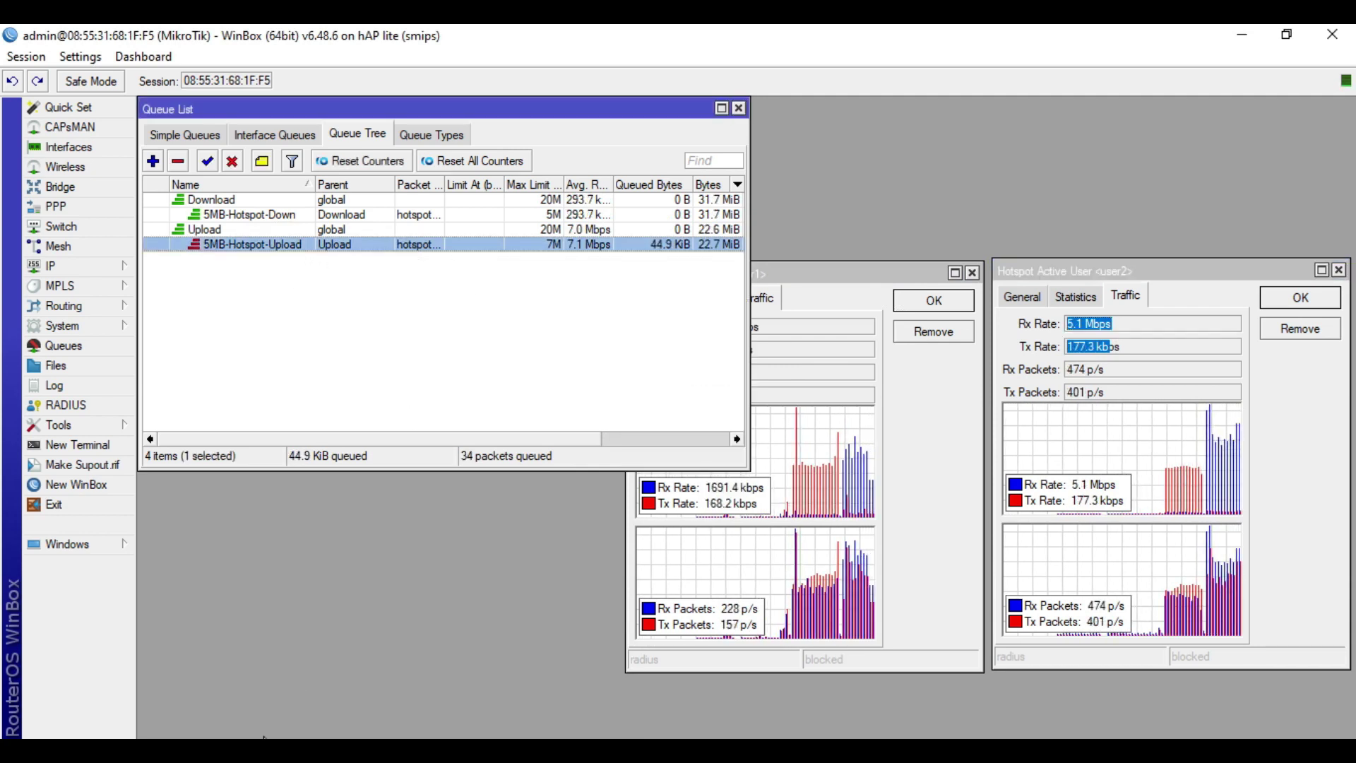
key(alt+Tab)
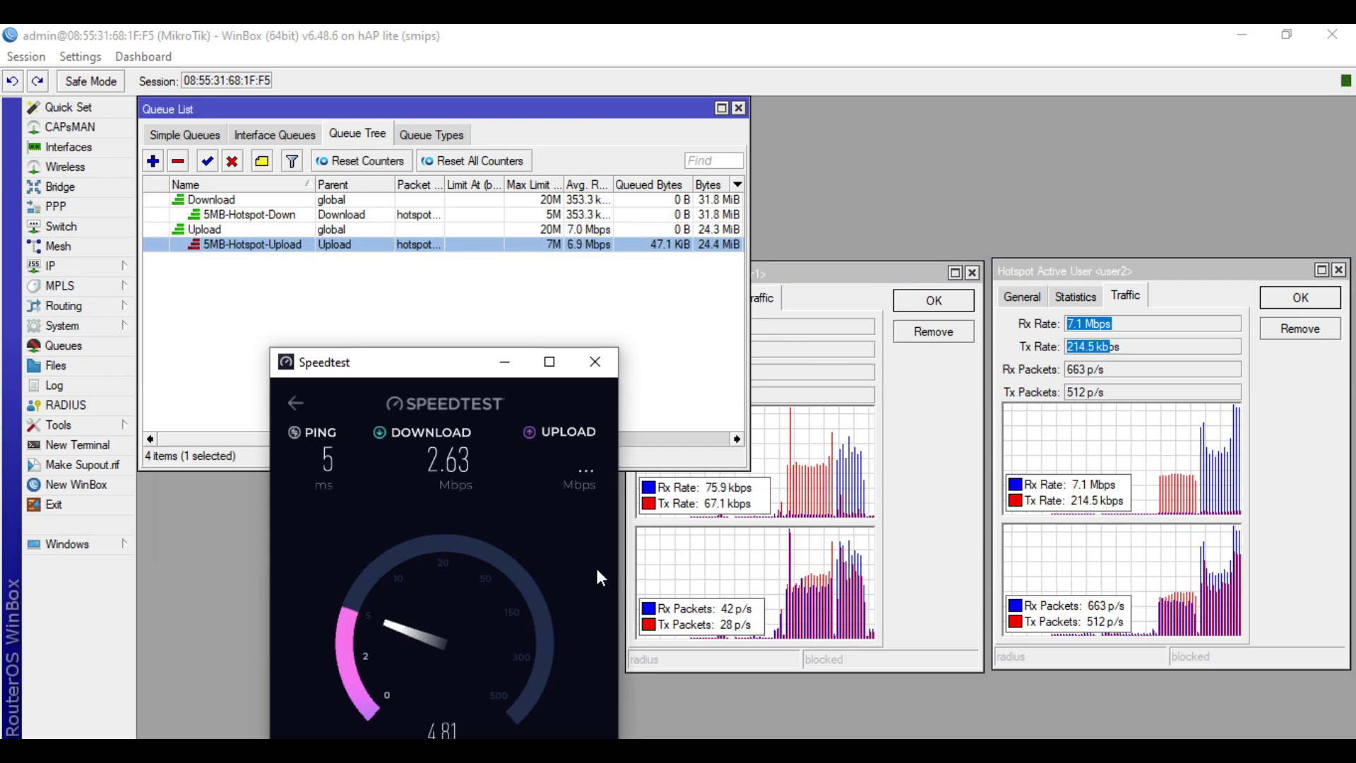